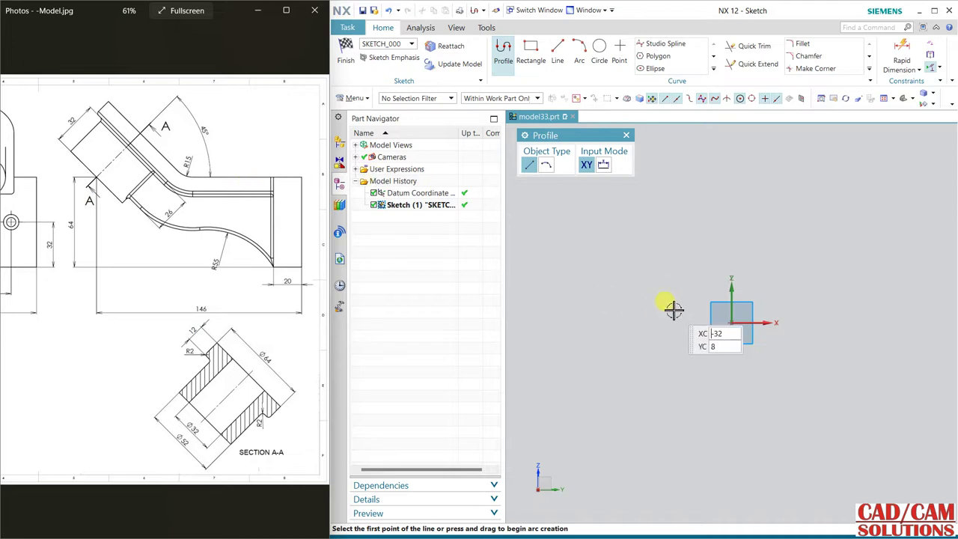
Collapse the Part Navigator and draw a rectangle starting at the origin
left_click(342, 122)
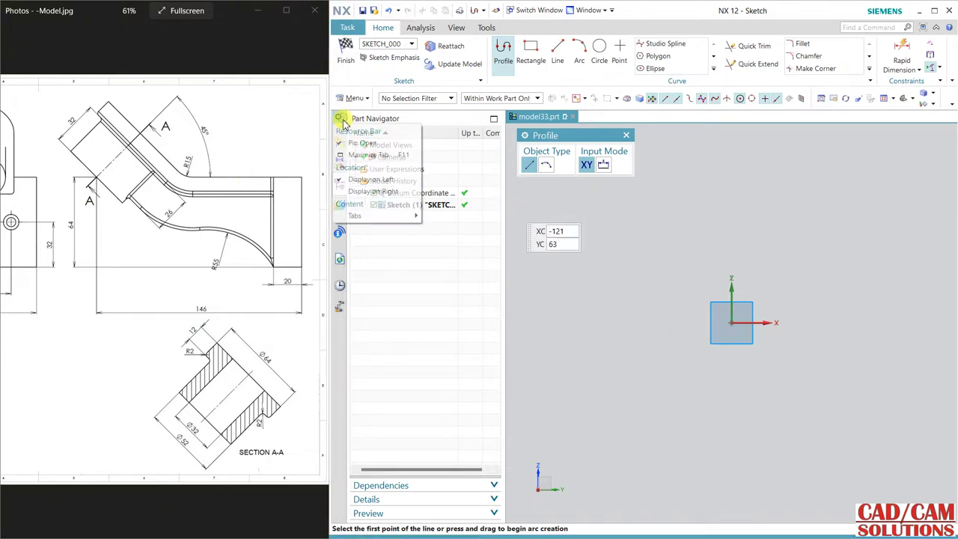
left_click(356, 140)
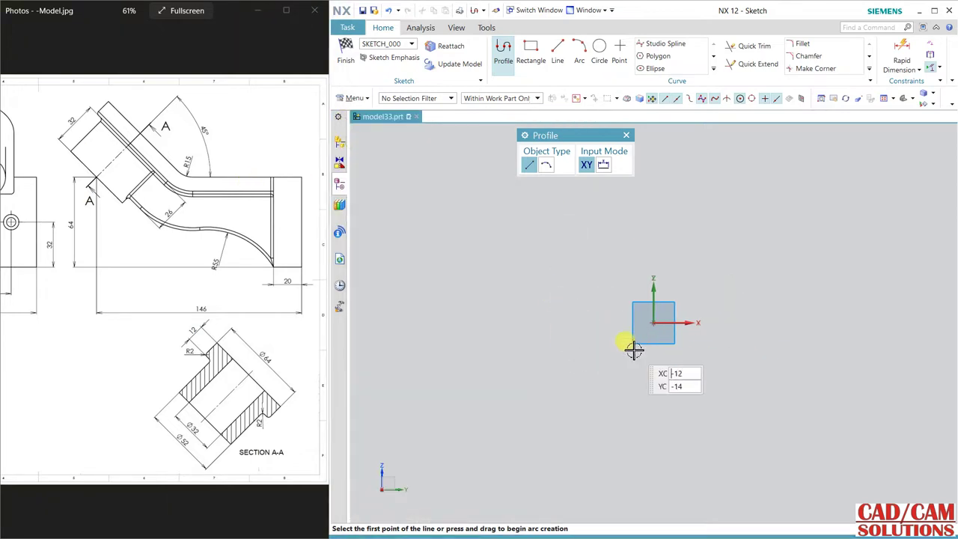
left_click(532, 49)
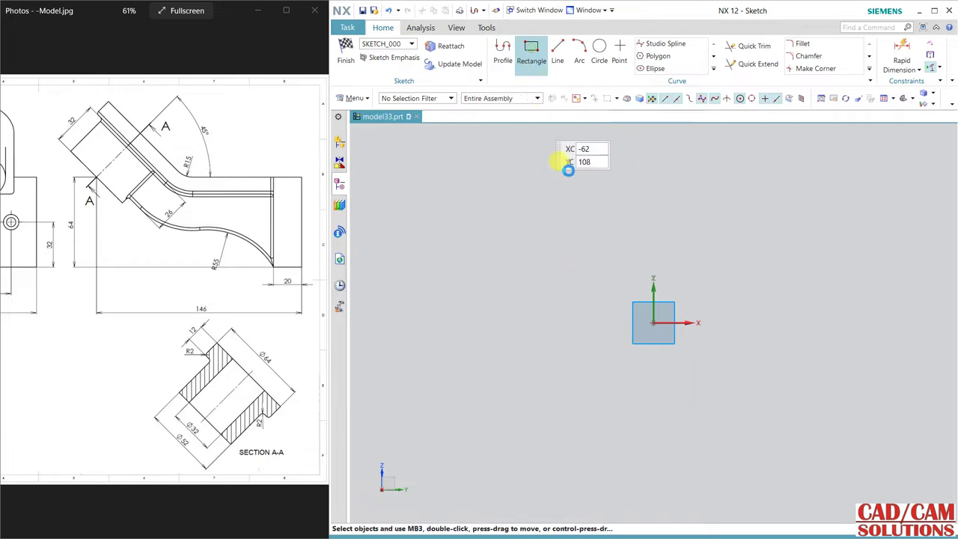
left_click(654, 322)
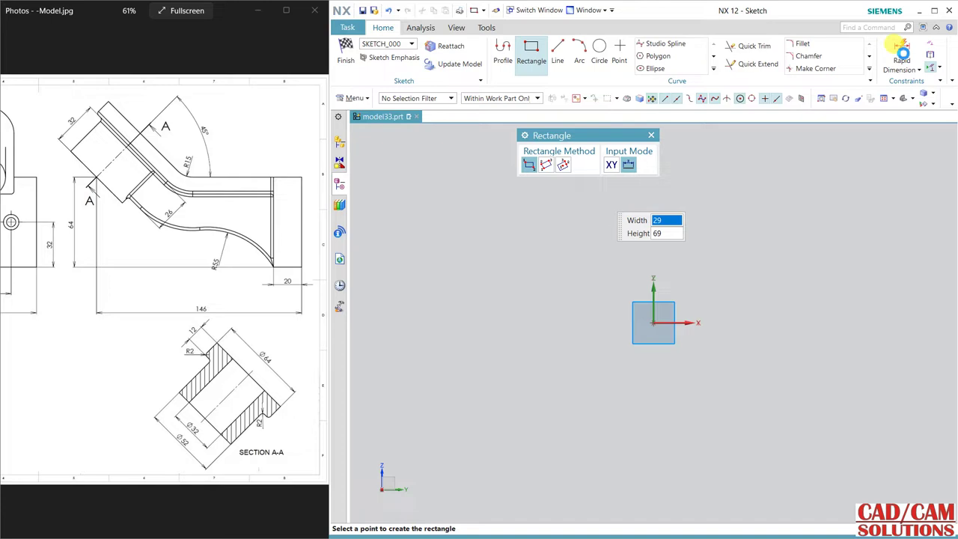
key("Return")
key("Escape")
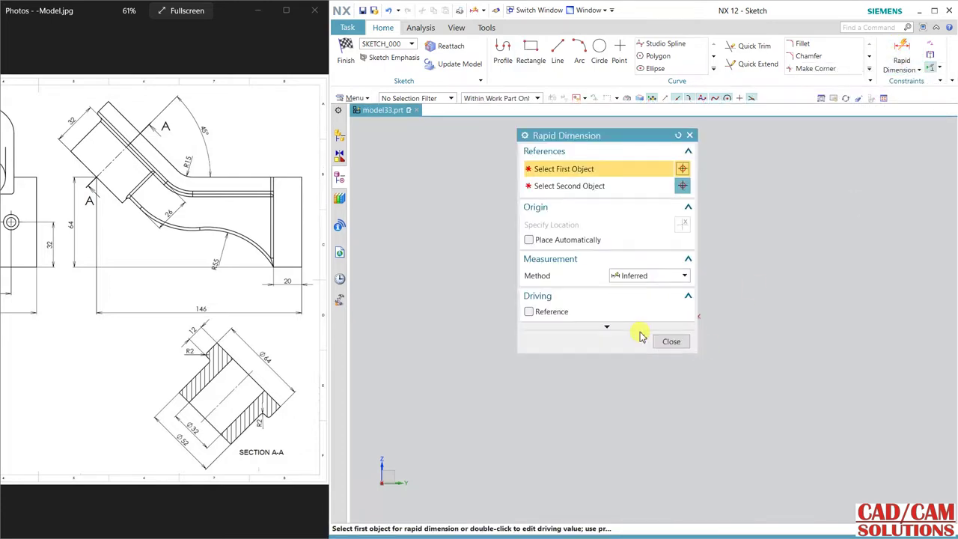
Dimension the rectangle to 20 wide and 64 tall
left_click_drag(601, 141, 874, 138)
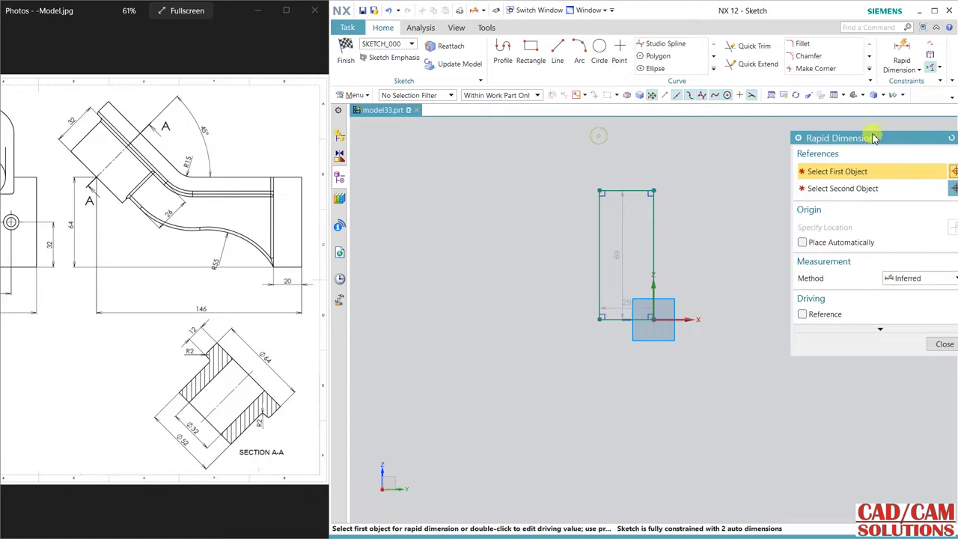
left_click(635, 320)
left_click(705, 359)
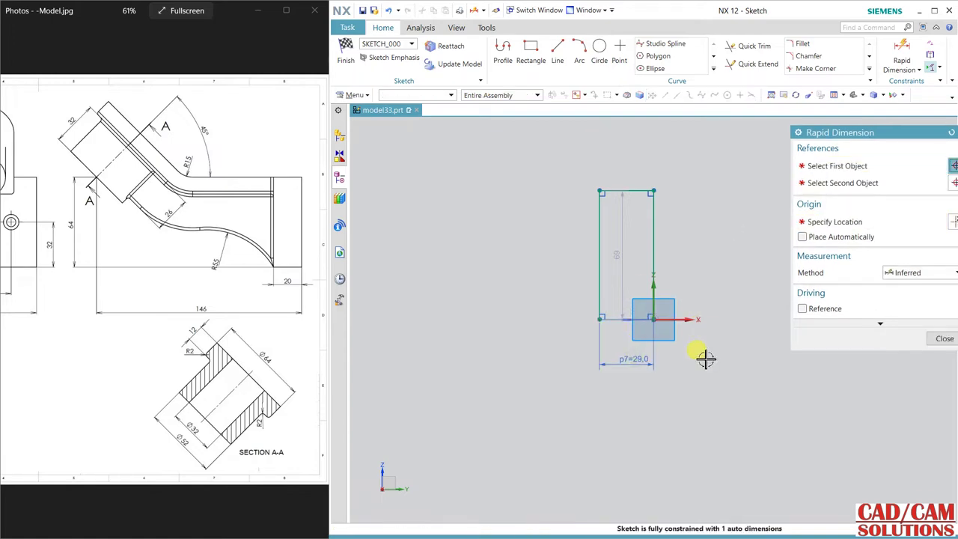
type("20")
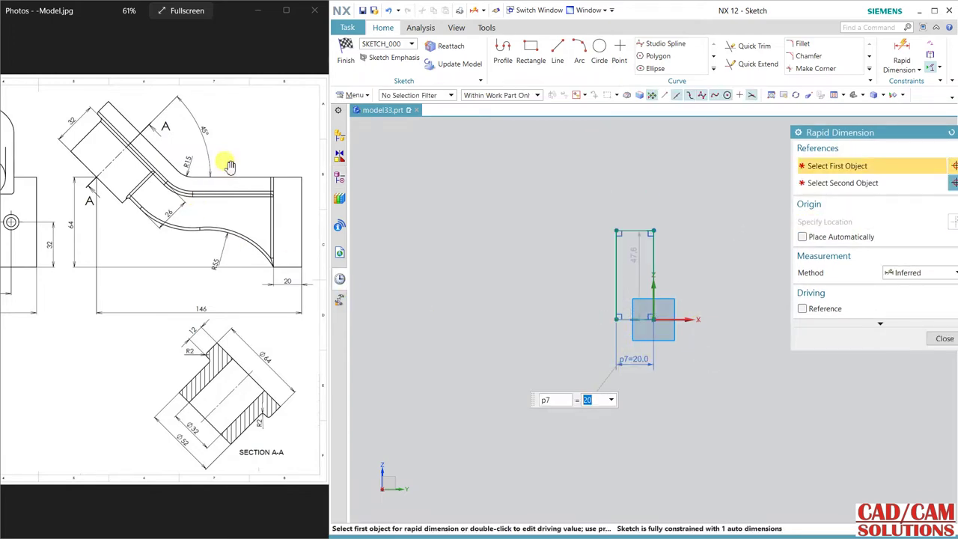
left_click_drag(67, 258, 187, 259)
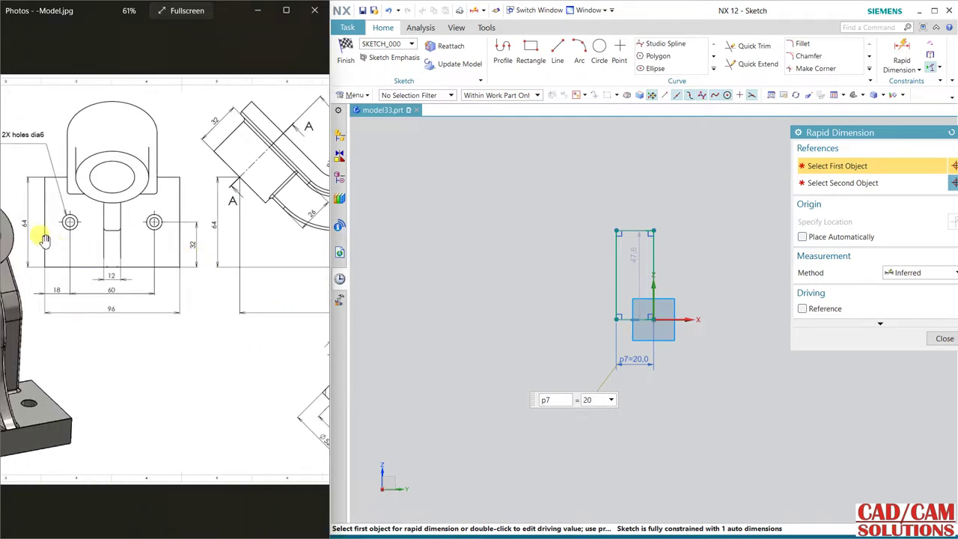
left_click_drag(252, 247, 64, 247)
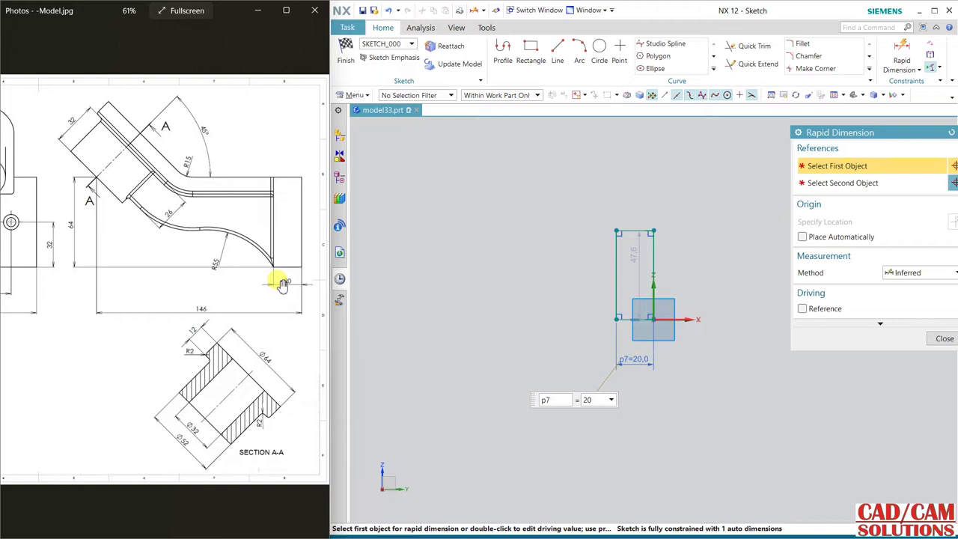
left_click(657, 264)
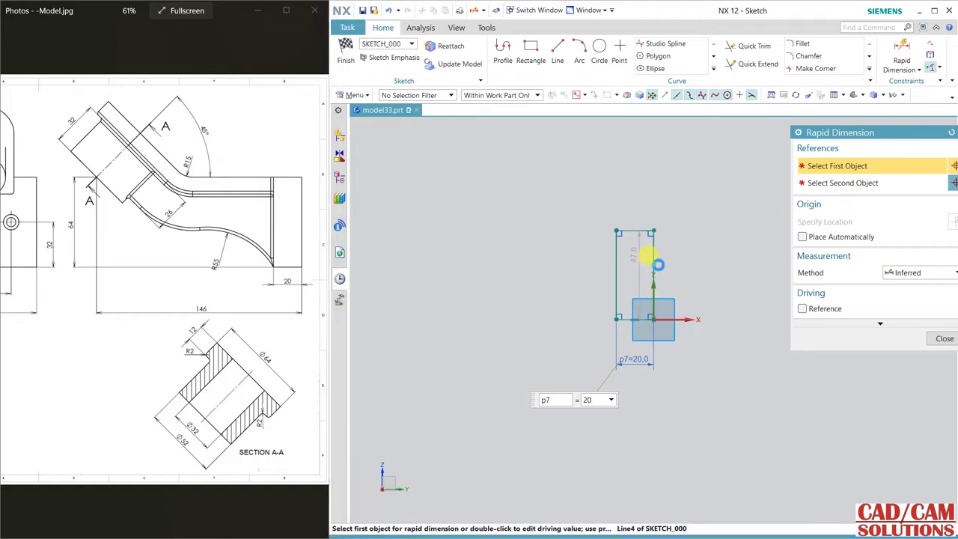
left_click(696, 260)
type("64")
key("Return")
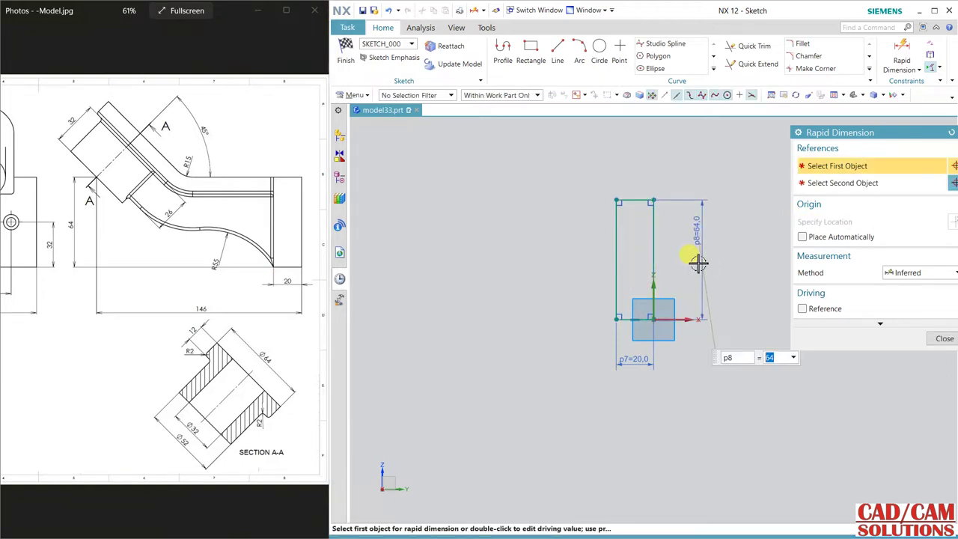
Profile a 71 horizontal line left from the rectangle's top-left corner, then an 88 line up-left
left_click(945, 340)
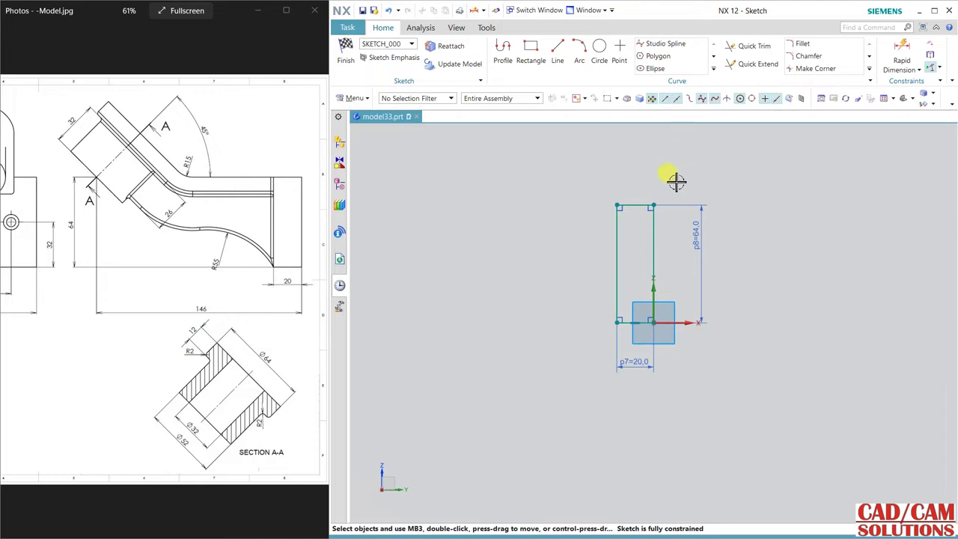
middle_click_drag(648, 183, 669, 293, "shift")
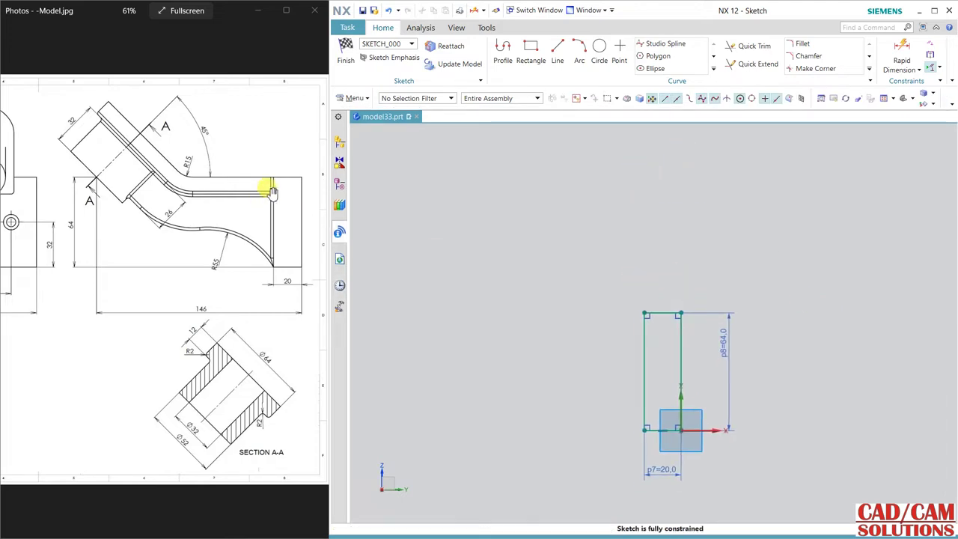
left_click(503, 51)
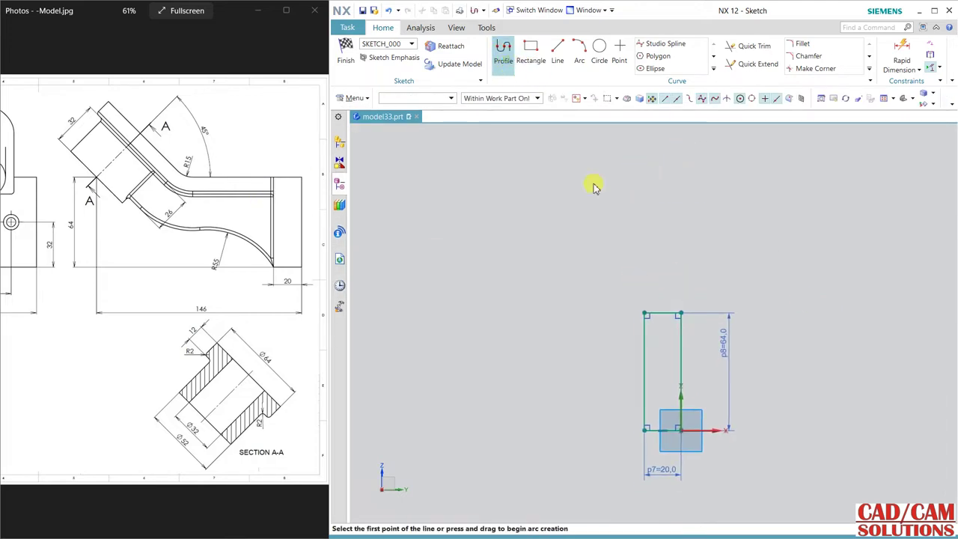
left_click(645, 313)
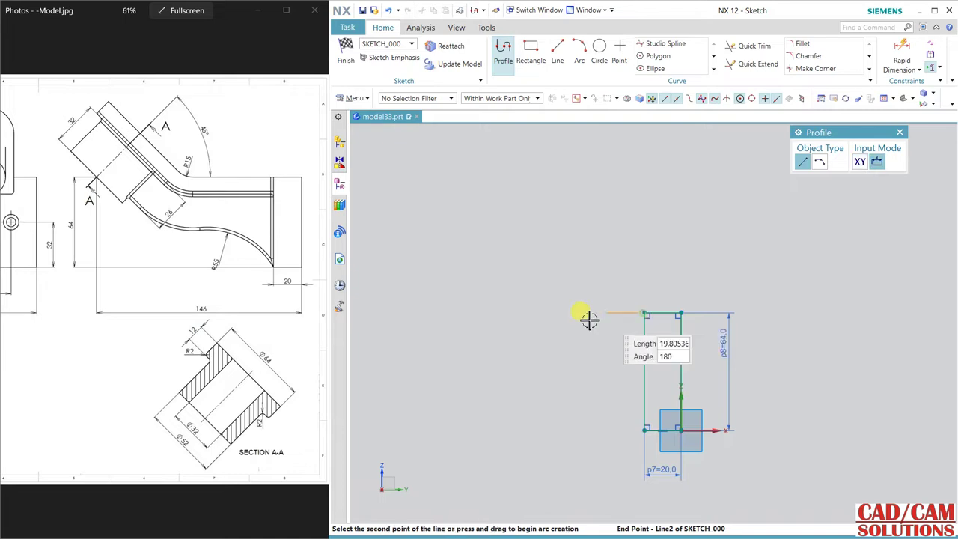
left_click(513, 313)
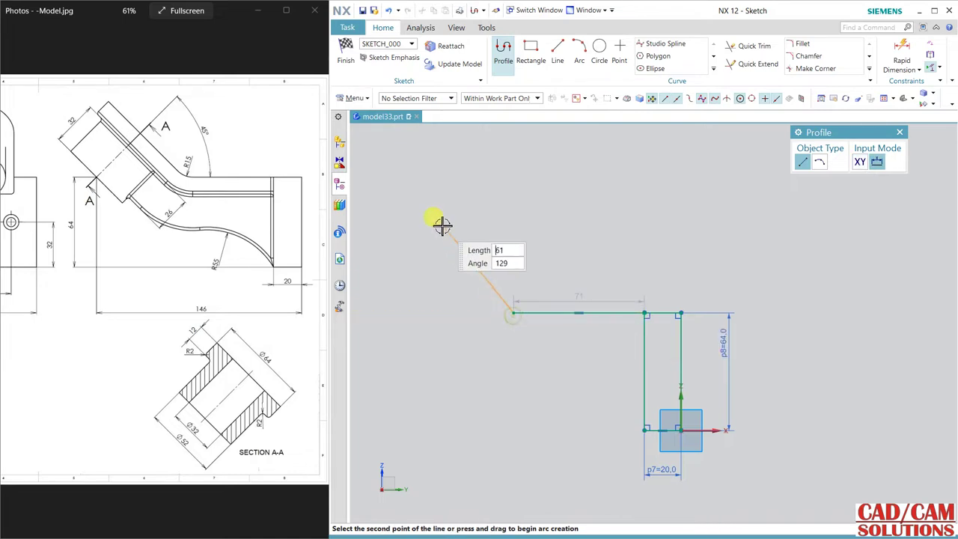
left_click(398, 199)
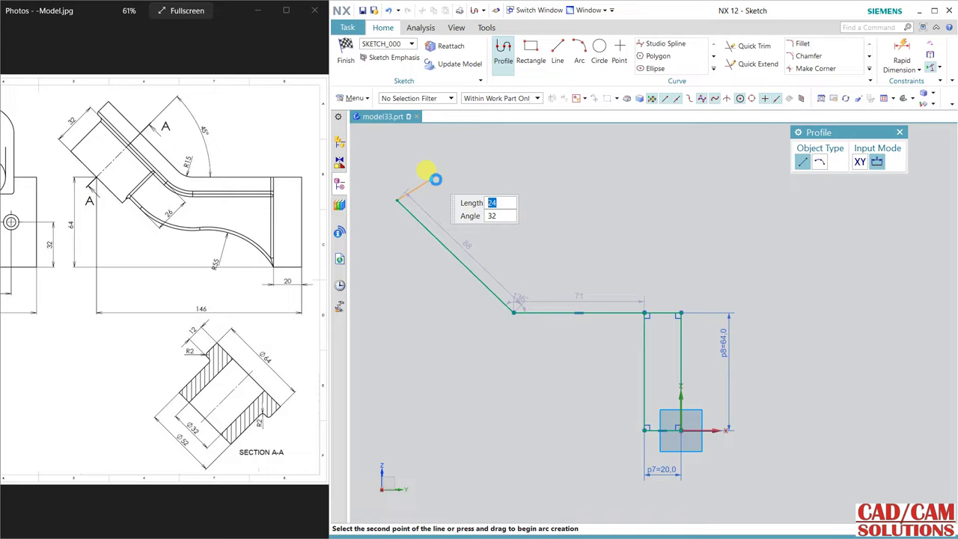
key("Escape")
key("Escape")
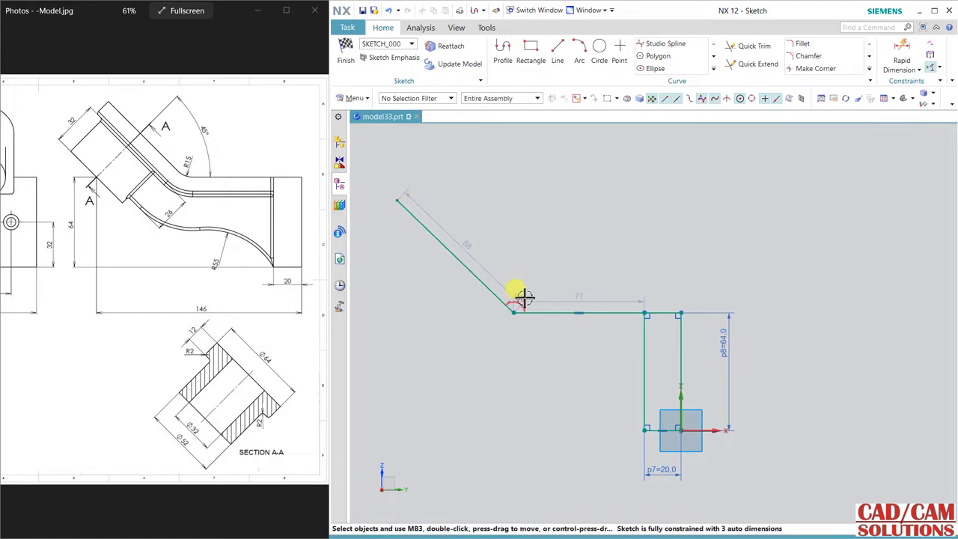
Change the angular dimension between the two legs to 135°, keeping the expression
double_click(606, 213)
type("13")
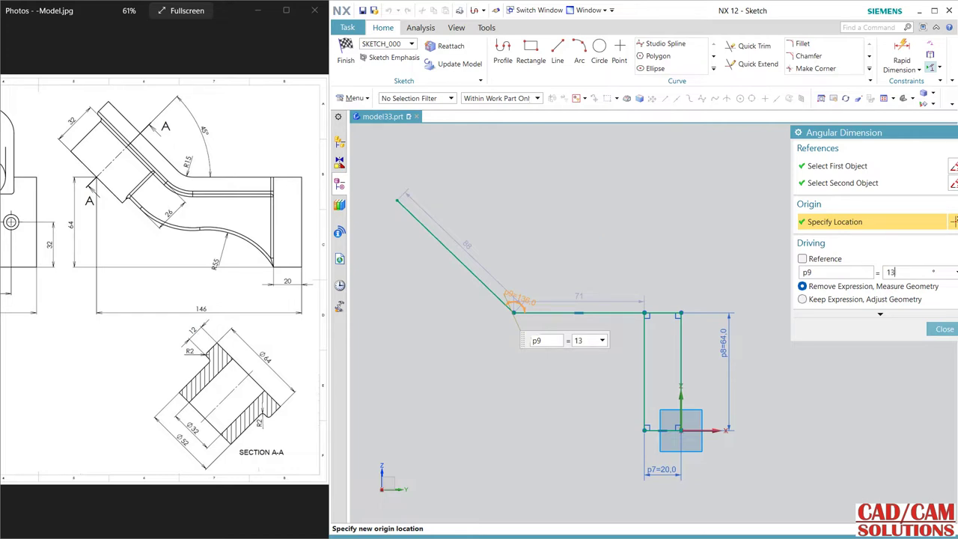
type("5")
key("Return")
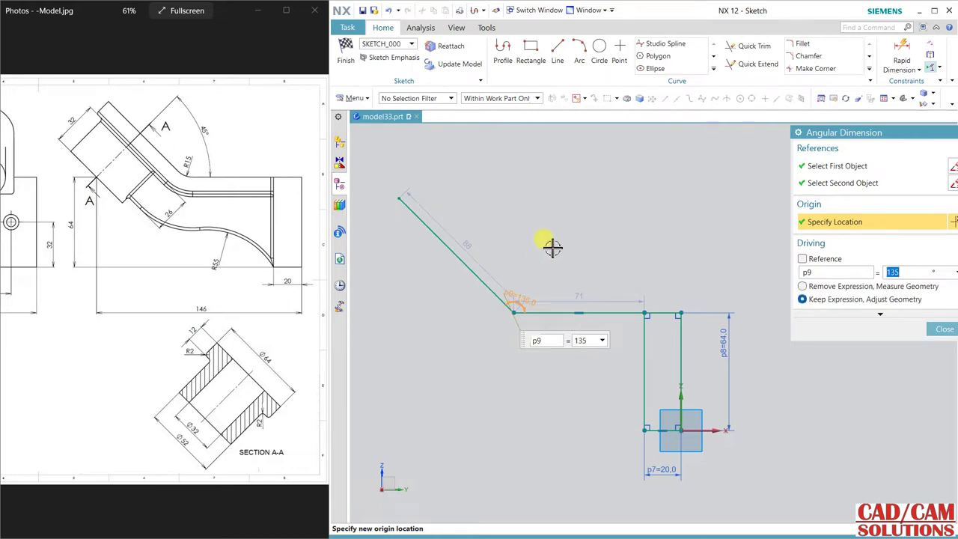
middle_click(586, 239)
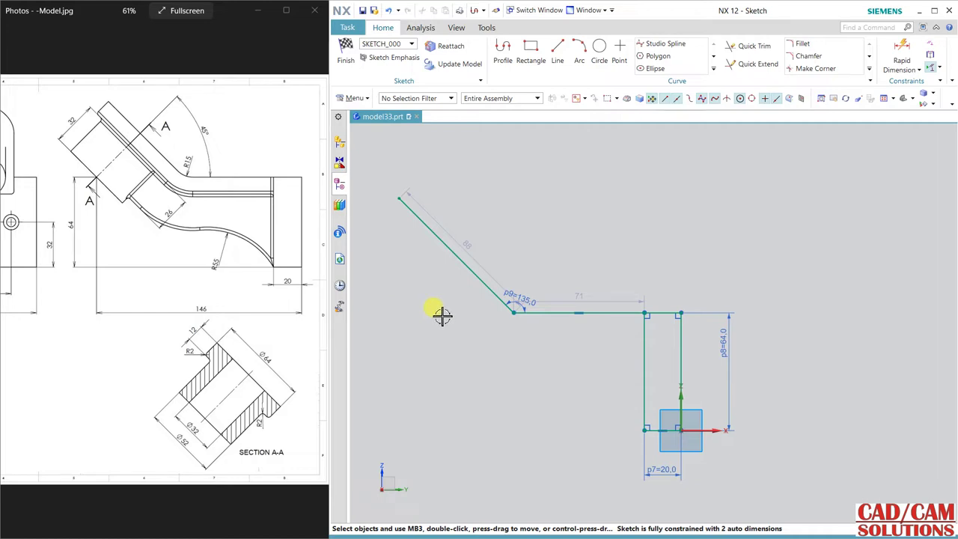
Offset the horizontal and angled legs by 12 mm with extended end caps
left_click(717, 68)
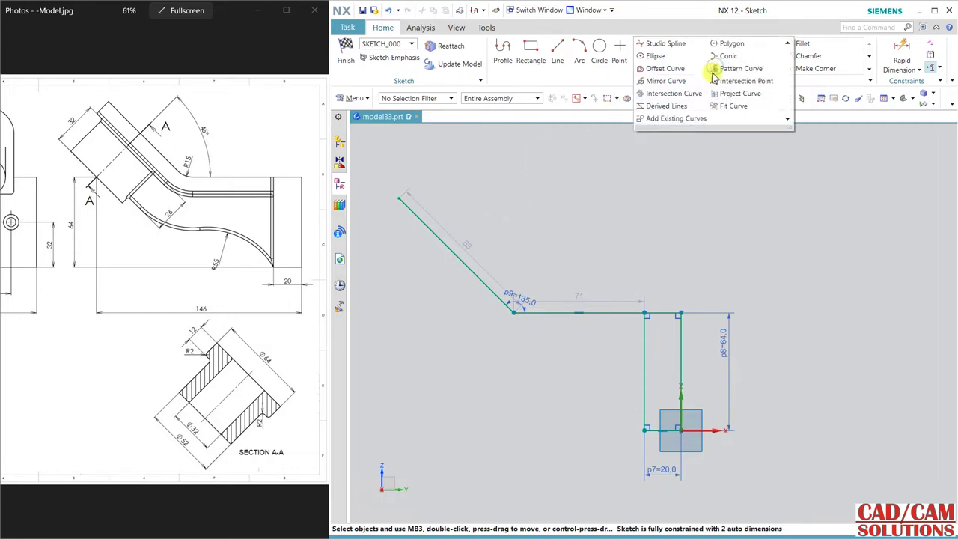
left_click(654, 68)
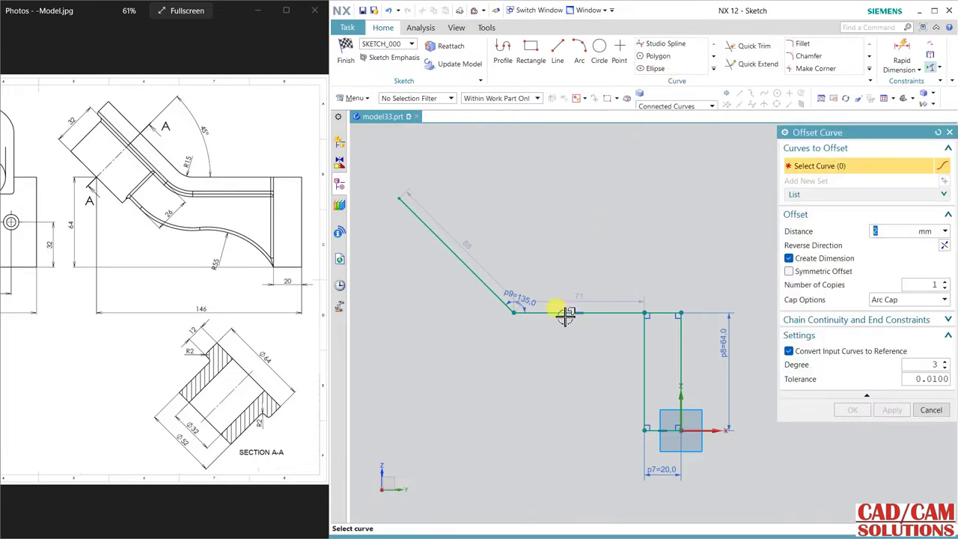
left_click(687, 98)
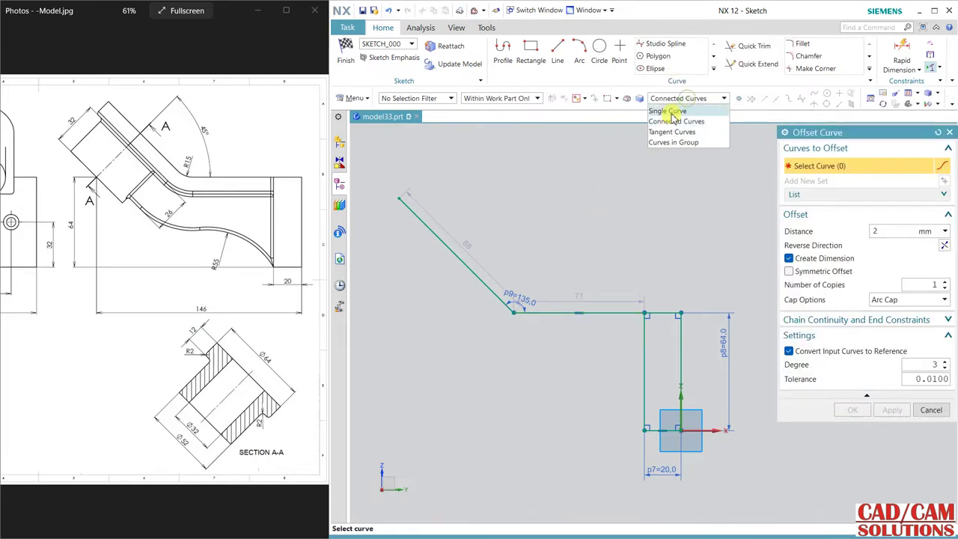
left_click(524, 312)
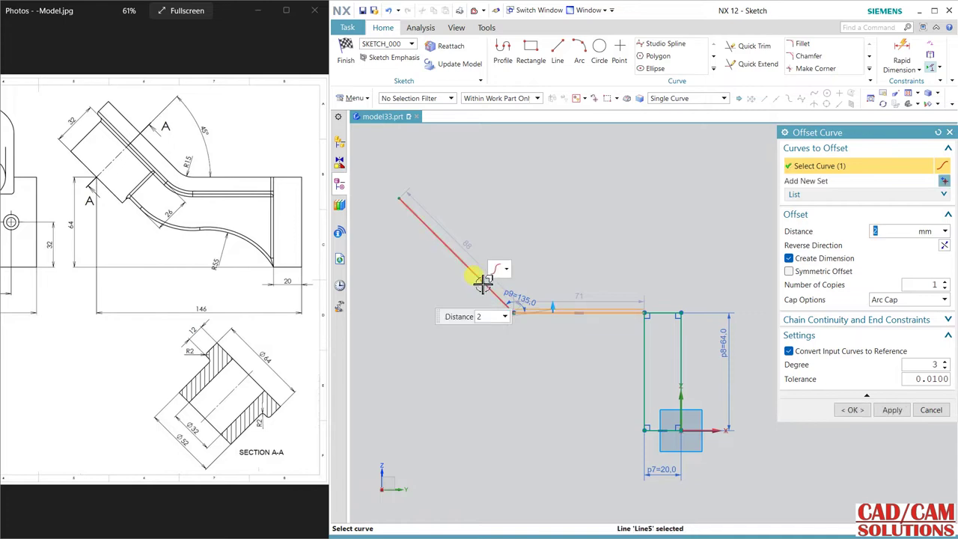
left_click(487, 283)
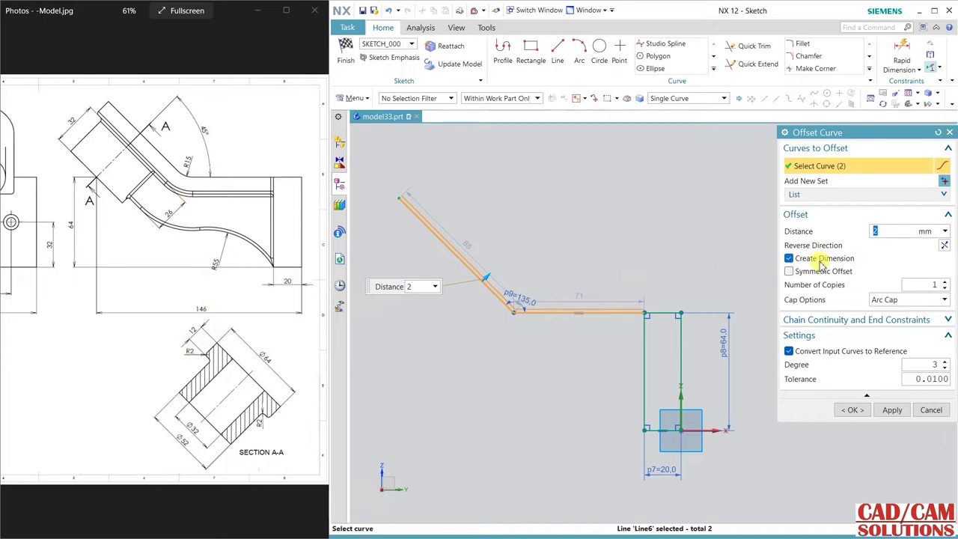
type("12")
key("Return")
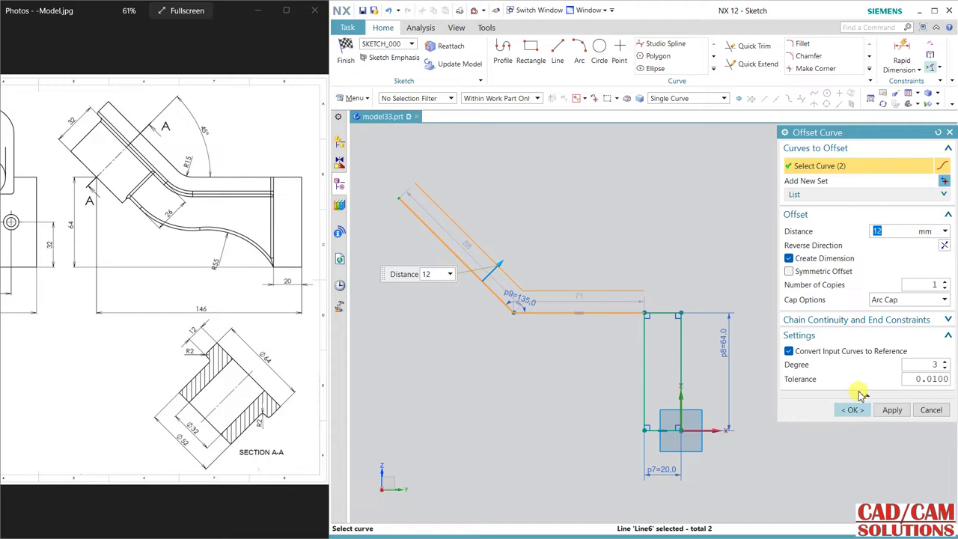
left_click(895, 300)
left_click(890, 313)
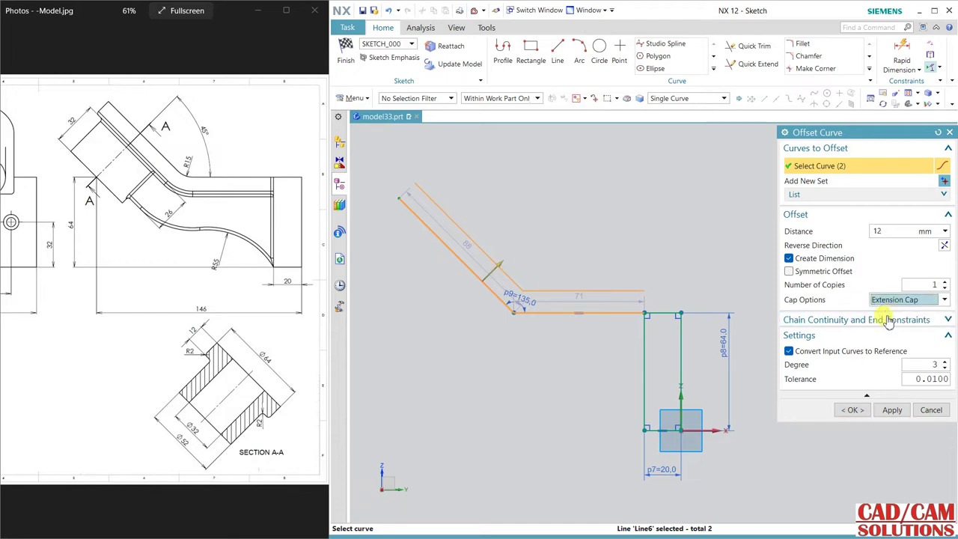
left_click(851, 410)
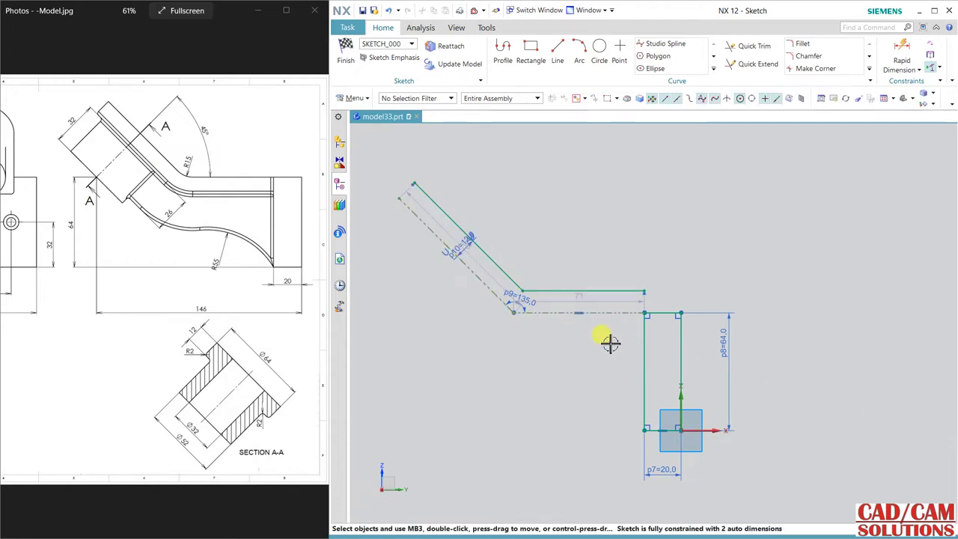
Convert the two offset reference lines into active sketch curves
left_click(565, 314)
left_click(492, 291)
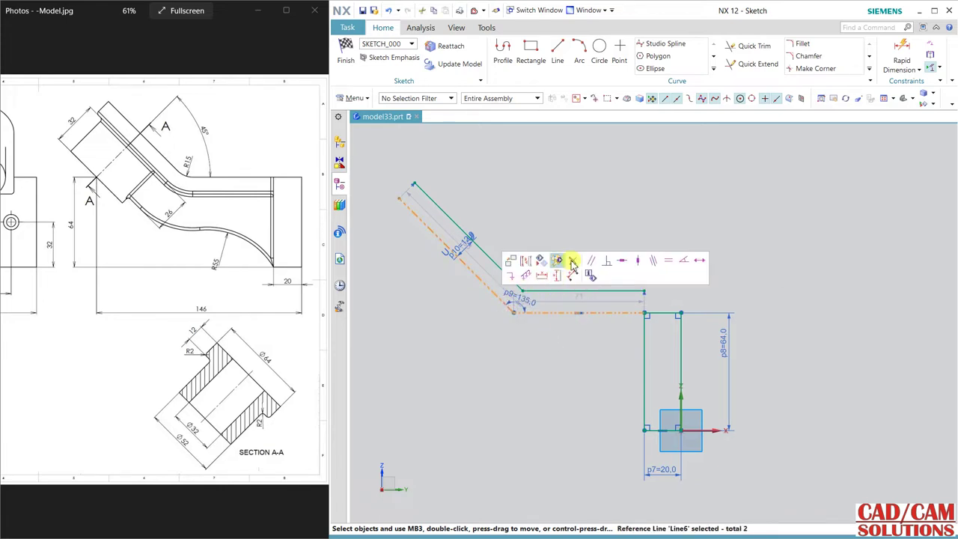
left_click(526, 261)
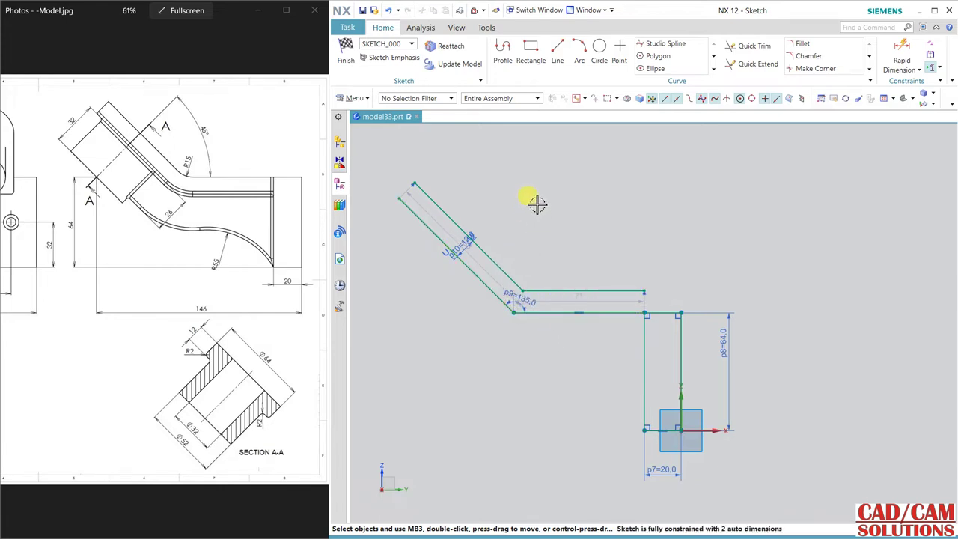
Close the top end of the angled arm with a line
left_click(558, 51)
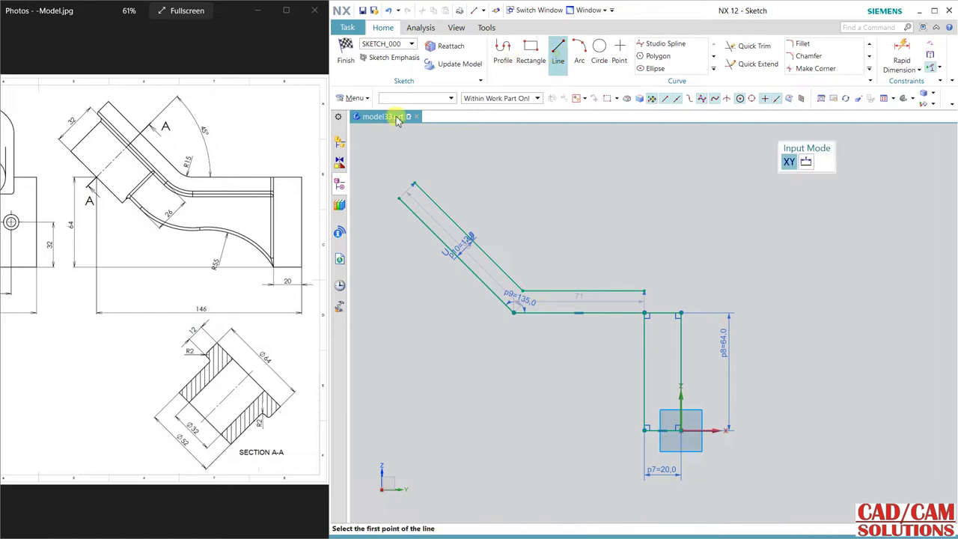
left_click(415, 182)
left_click(399, 197)
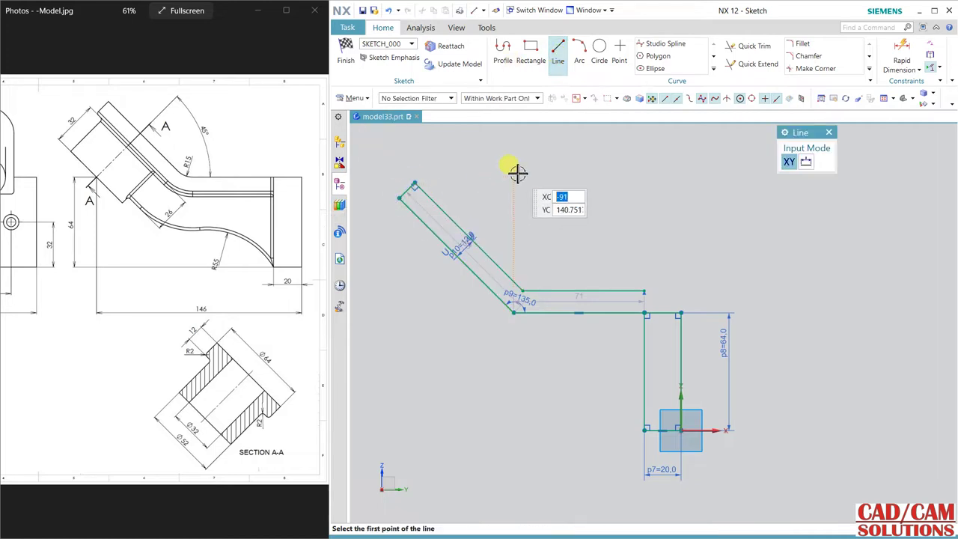
key("Escape")
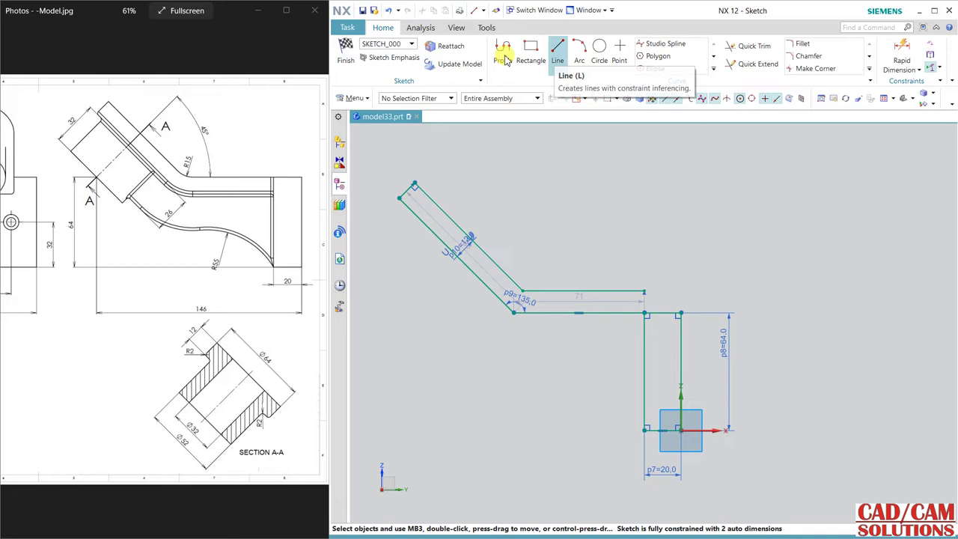
Profile a closed rectangular outline off the arm's lower angled line
left_click(502, 51)
left_click(407, 208)
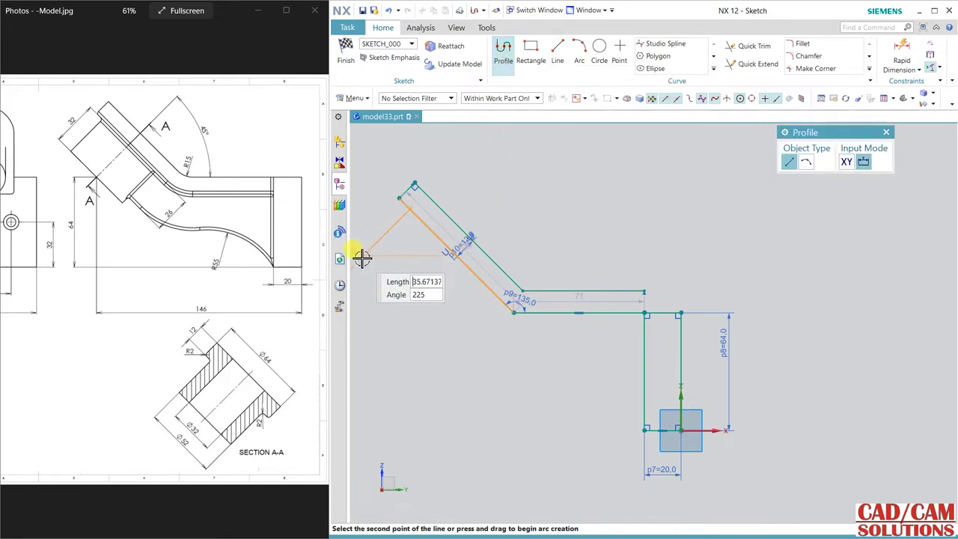
left_click(364, 255)
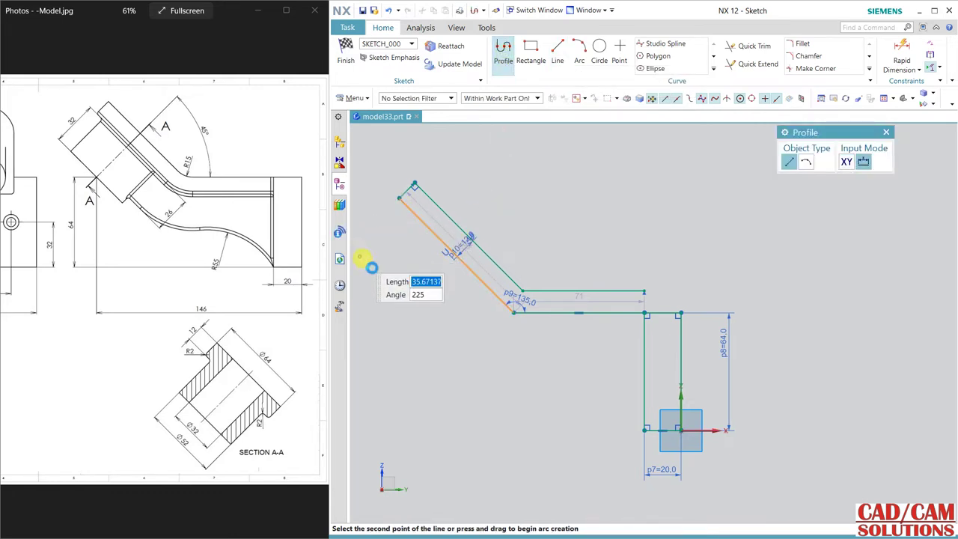
left_click(435, 326)
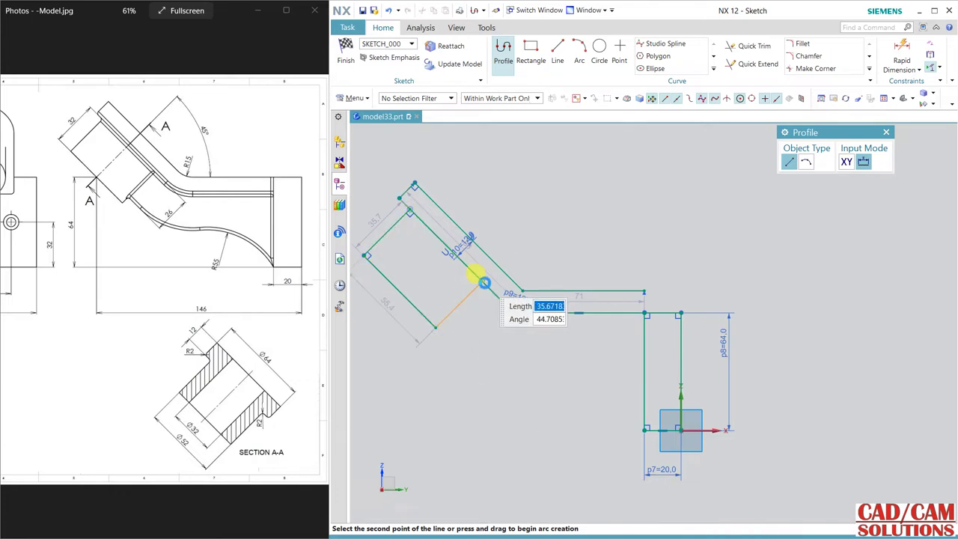
left_click(482, 283)
middle_click(545, 228)
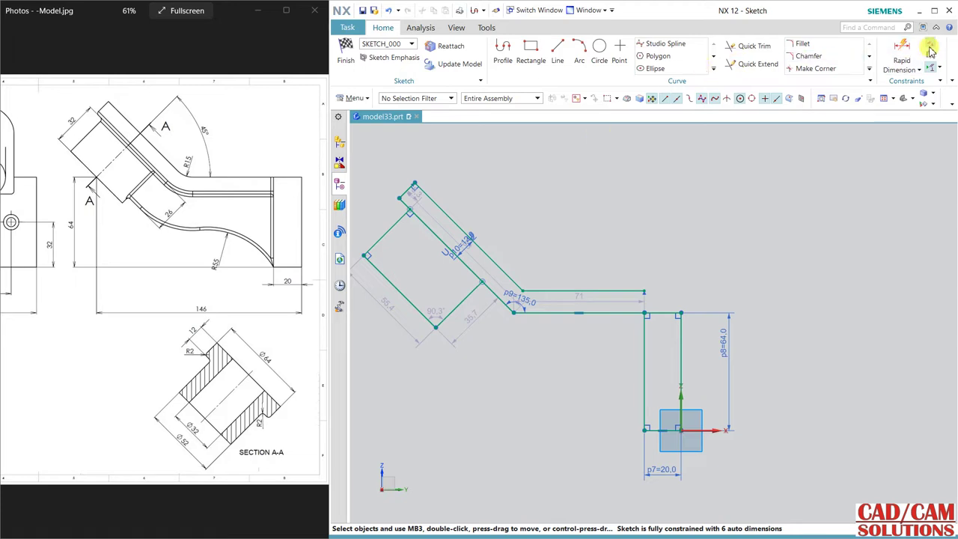
Constrain the outline's loose corner to lie on the angled arm line with Point on Curve
left_click(930, 54)
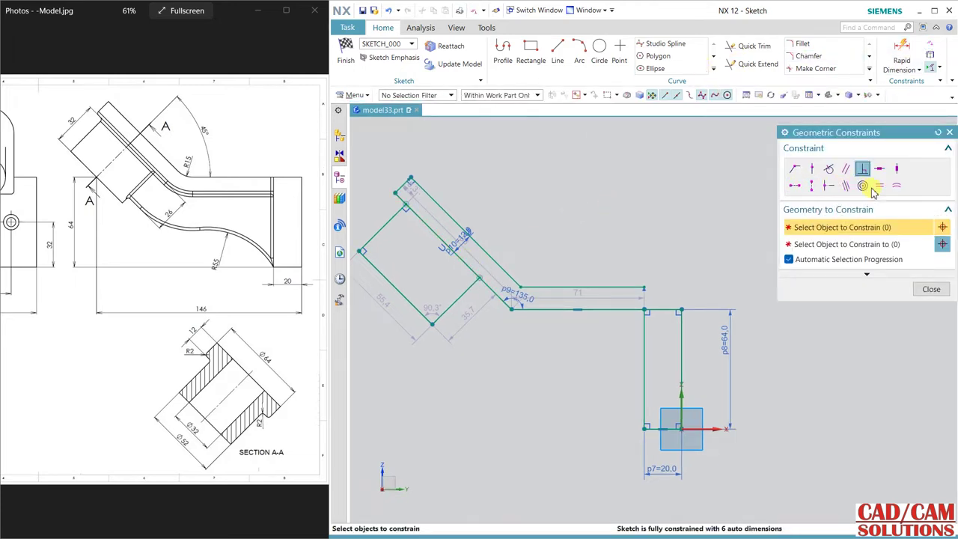
left_click(483, 277)
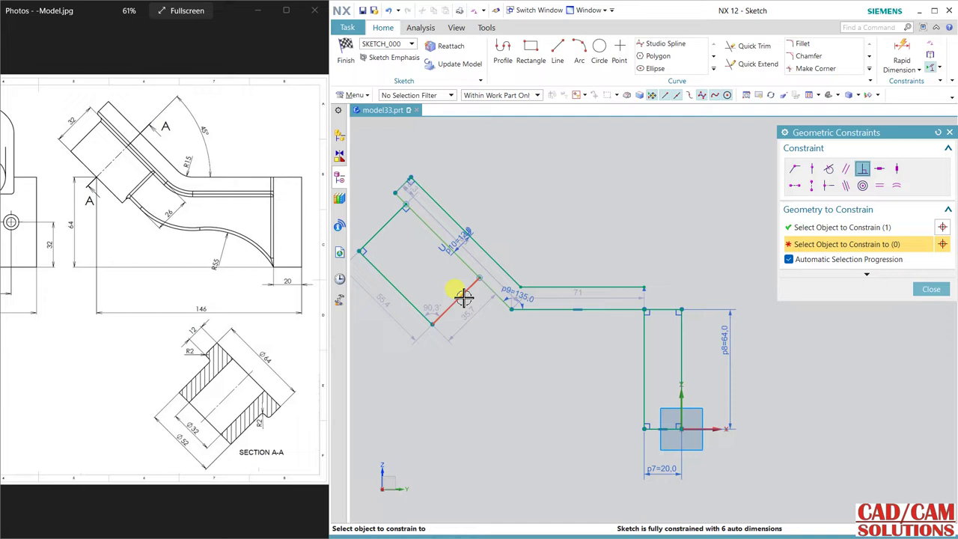
left_click(564, 224)
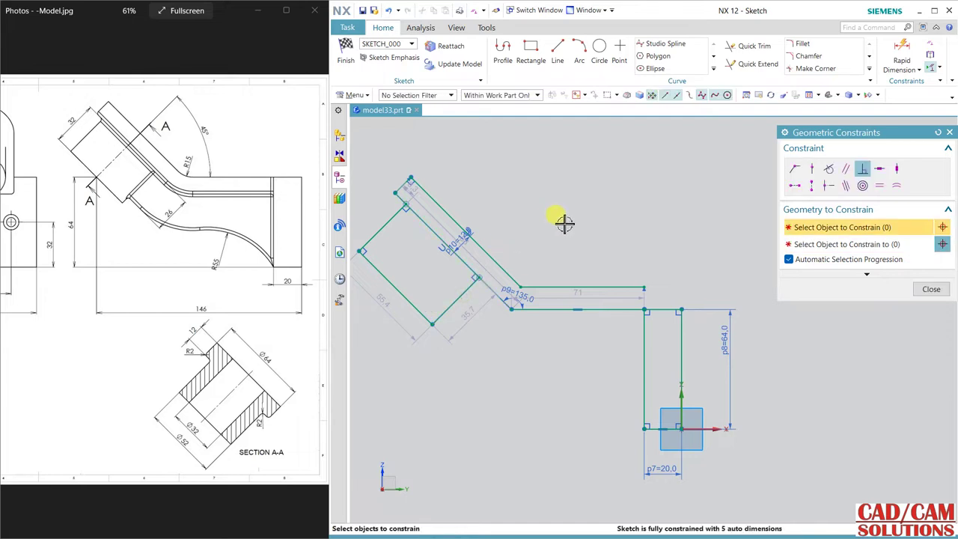
left_click(931, 289)
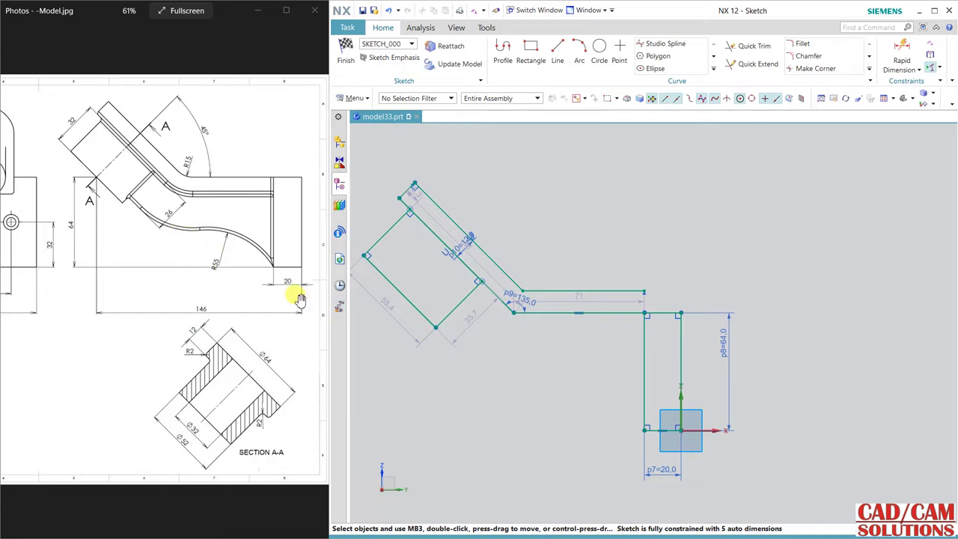
Dimension the outline's corner 146 horizontally and 64 vertically from the sketch base
left_click(901, 51)
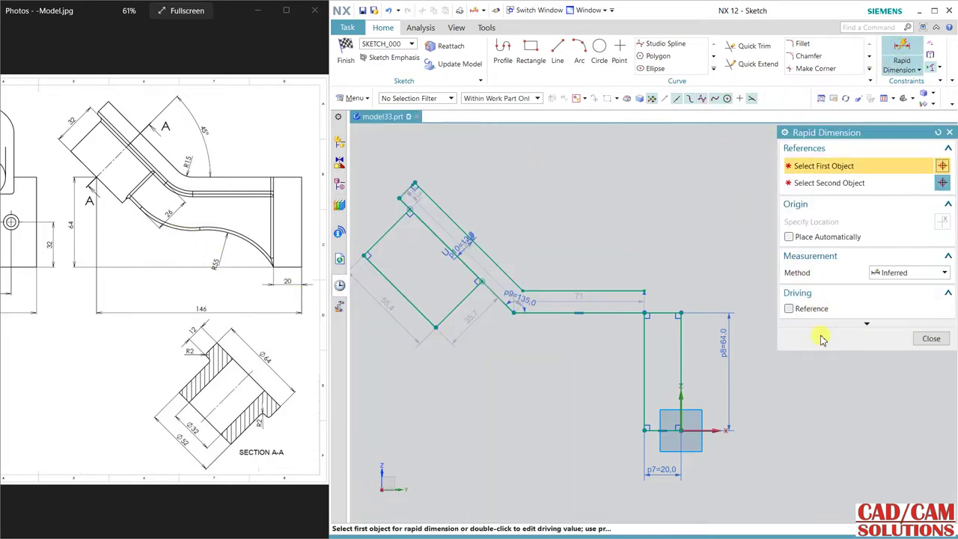
left_click(680, 405)
left_click(391, 293)
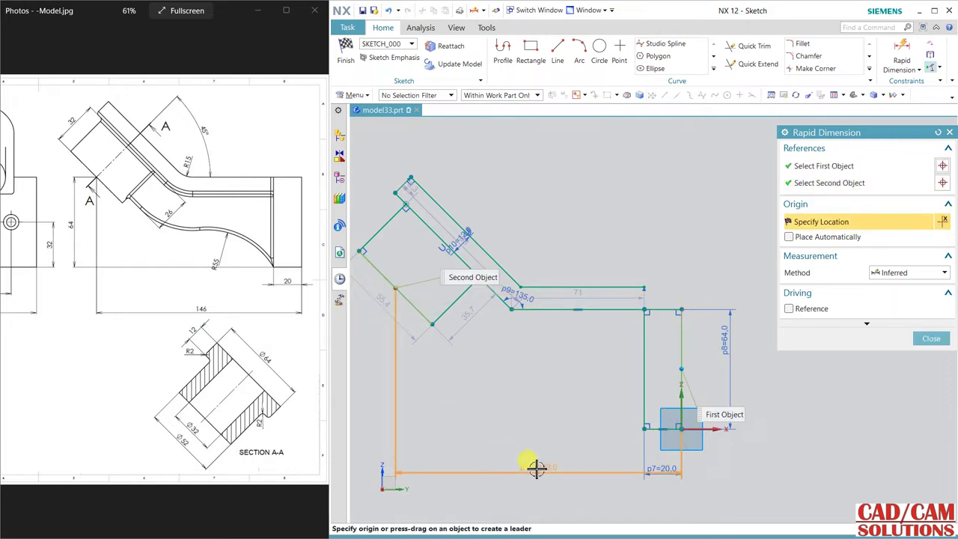
left_click(538, 487)
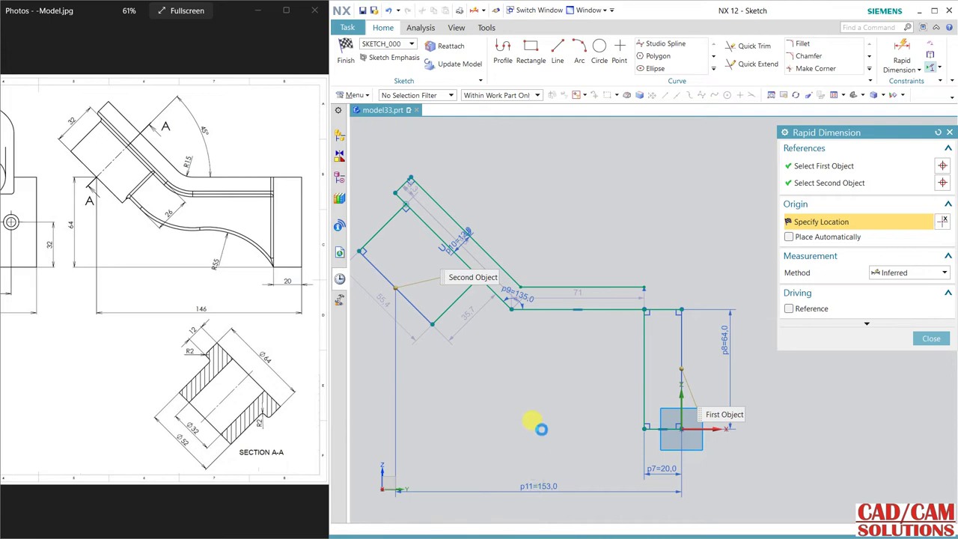
type("146")
key("Return")
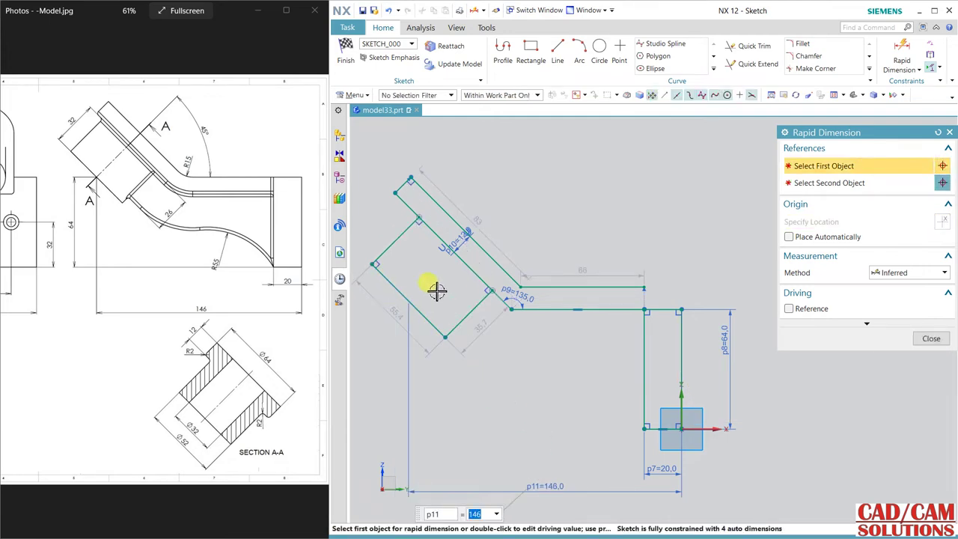
left_click(409, 301)
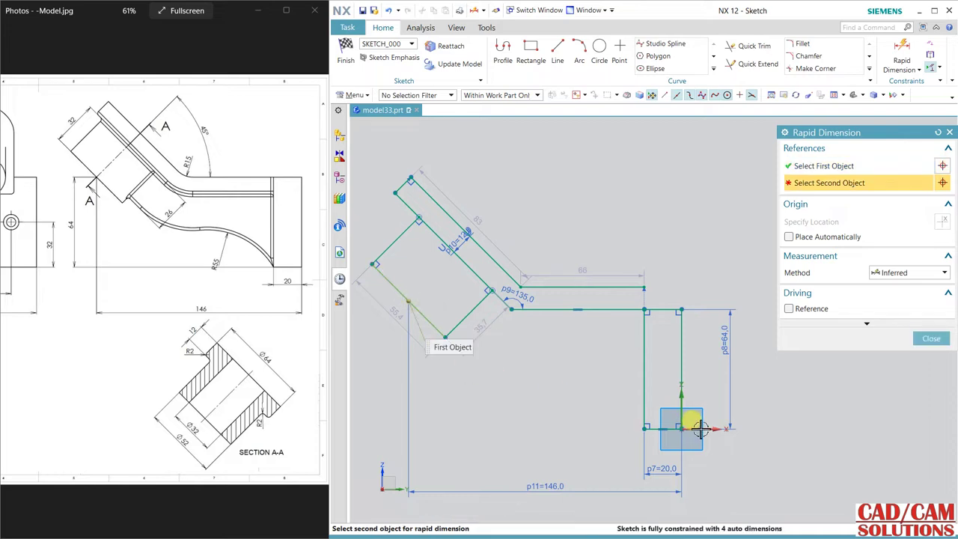
left_click(700, 428)
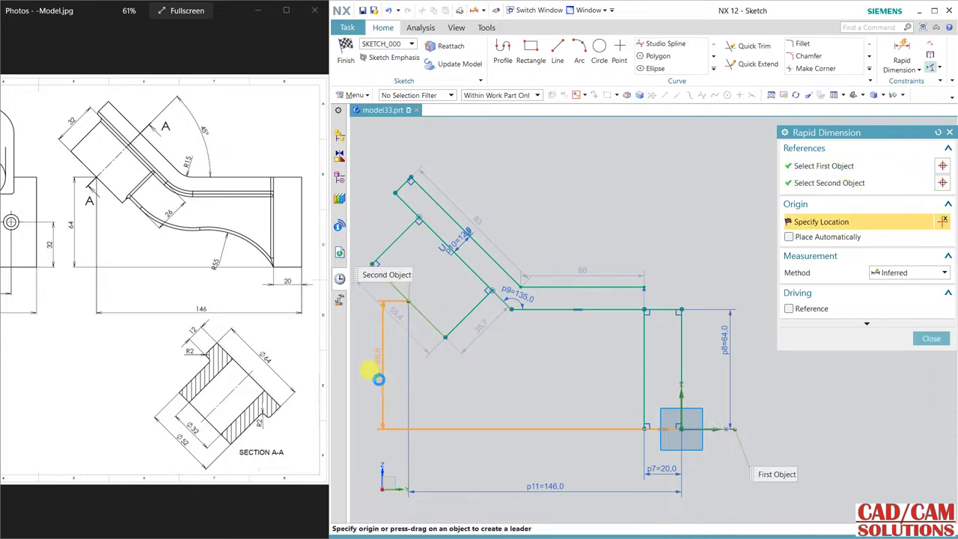
left_click(378, 379)
type("64")
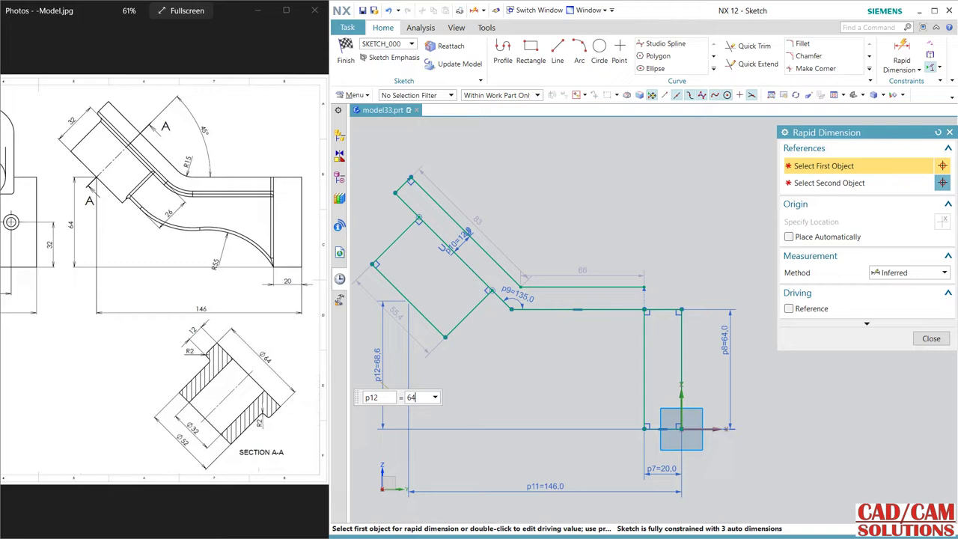
key("Return")
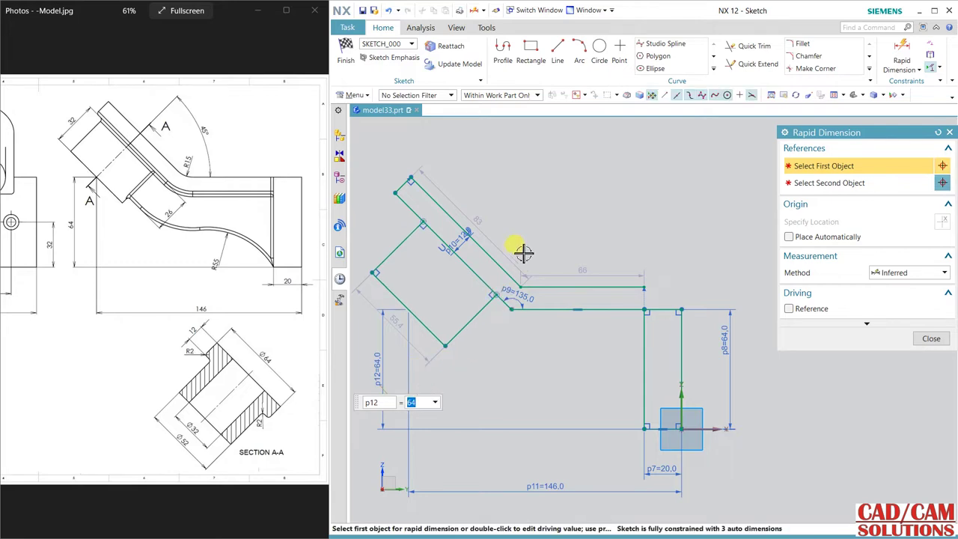
left_click(929, 339)
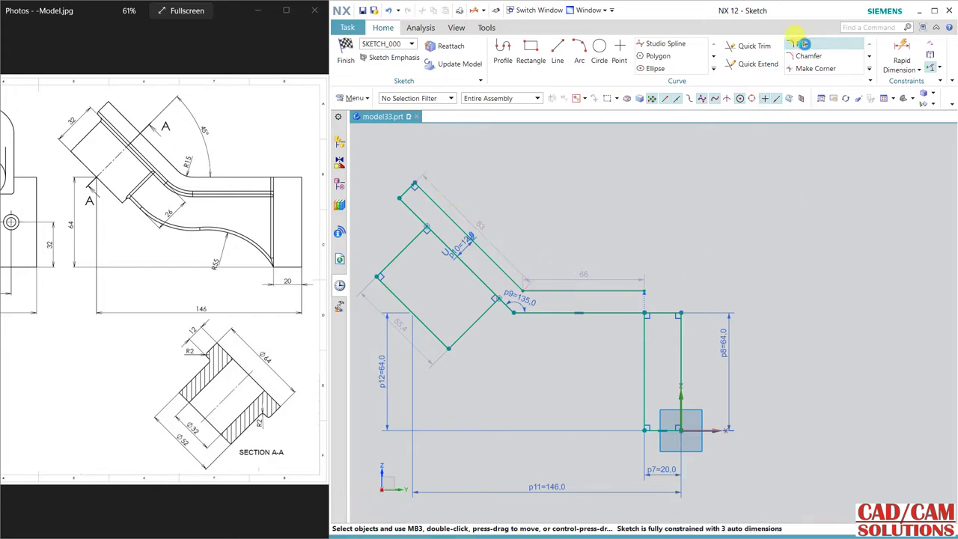
Fillet the upper bend corner at radius 15 and the lower inside bend at radius 27
left_click(801, 43)
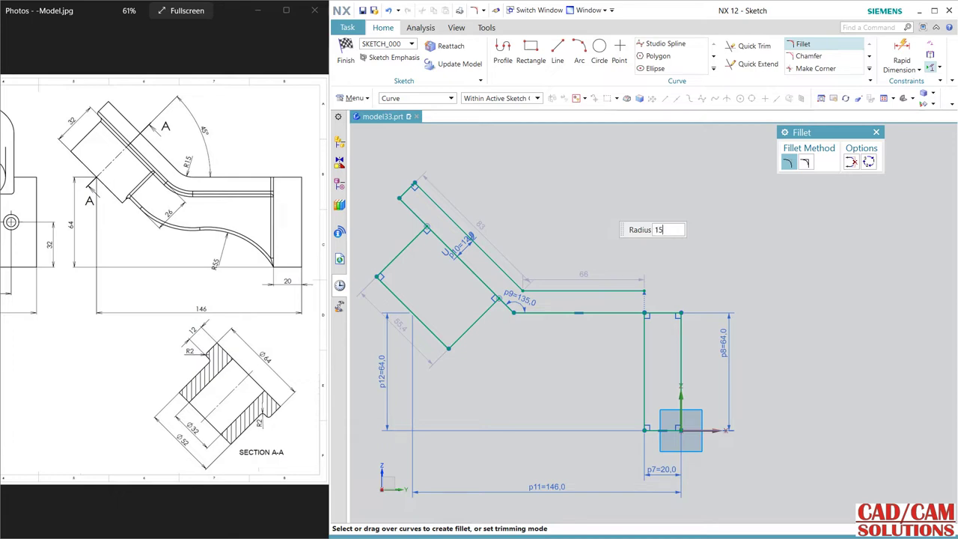
left_click(536, 248)
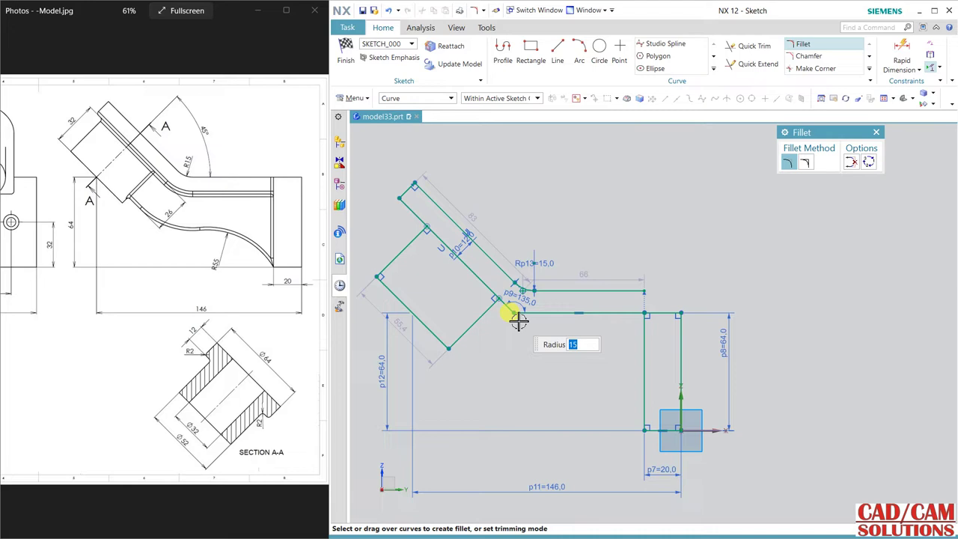
key("Escape")
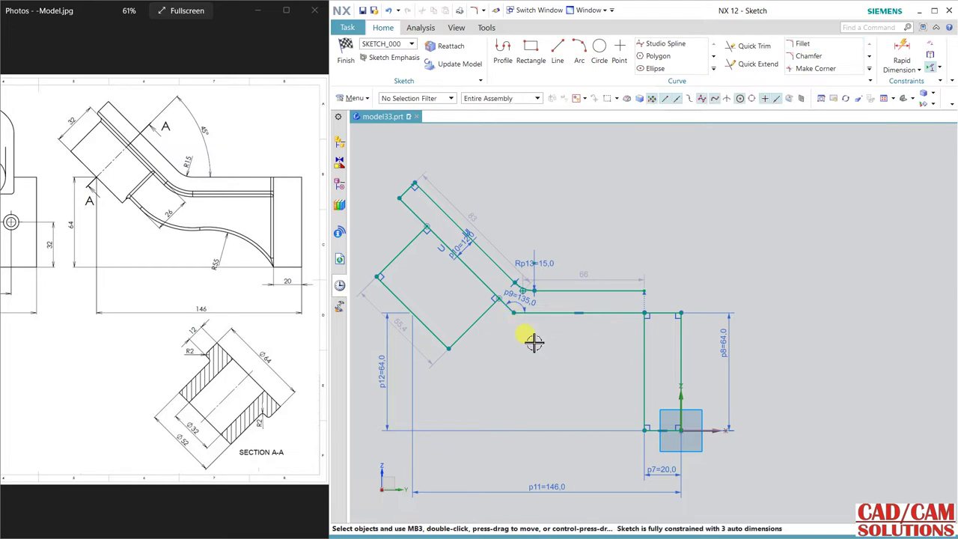
left_click(816, 43)
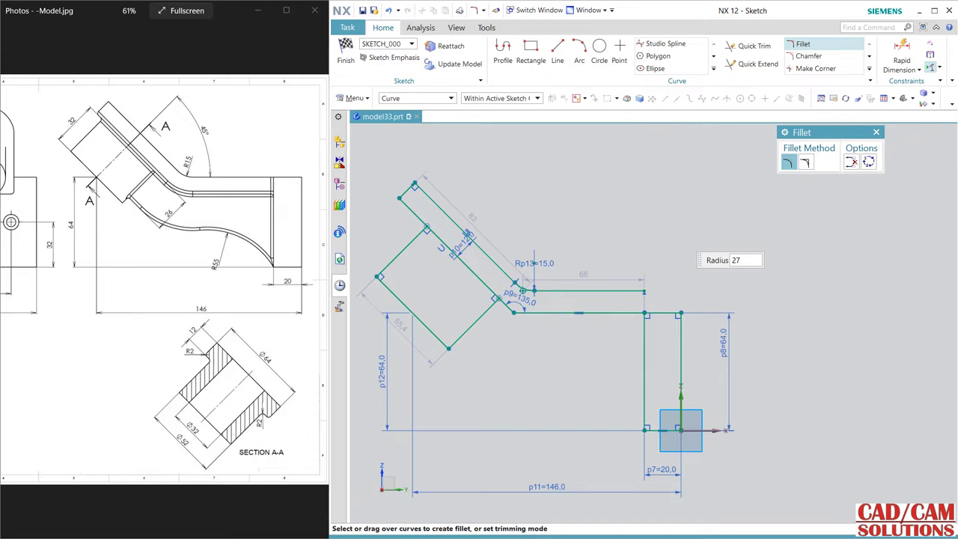
left_click(508, 302)
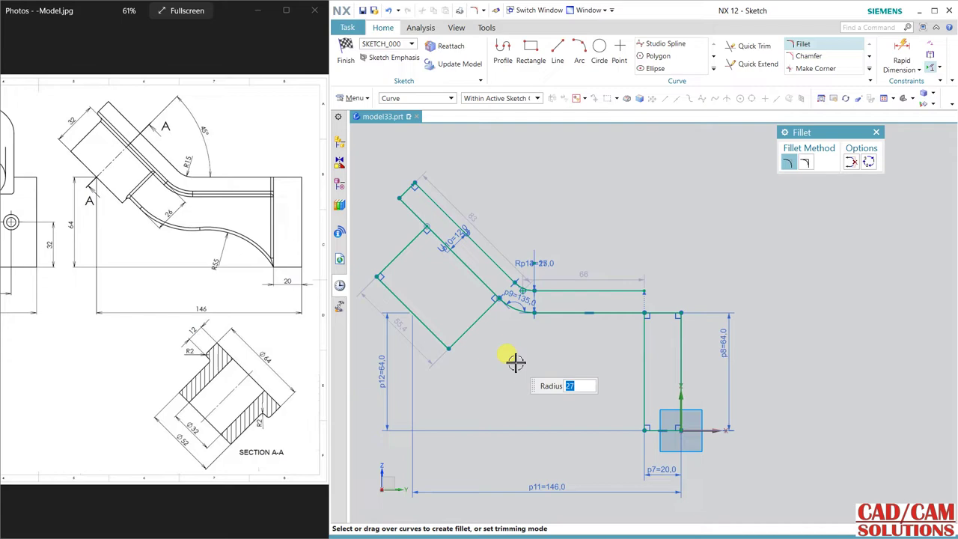
key("Escape")
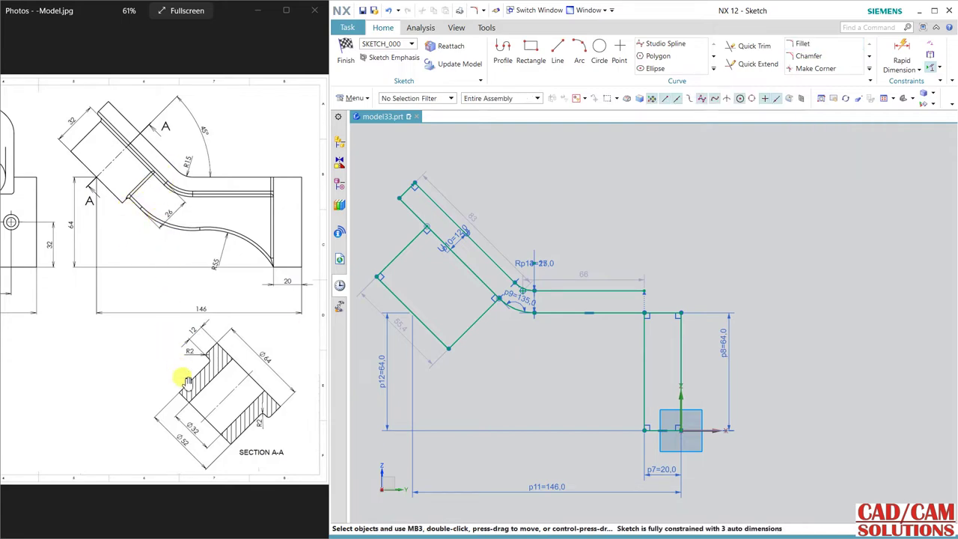
mouse_move(66, 219)
left_mouse_down()
mouse_move(241, 236)
mouse_move(137, 226)
mouse_move(170, 224)
left_mouse_up()
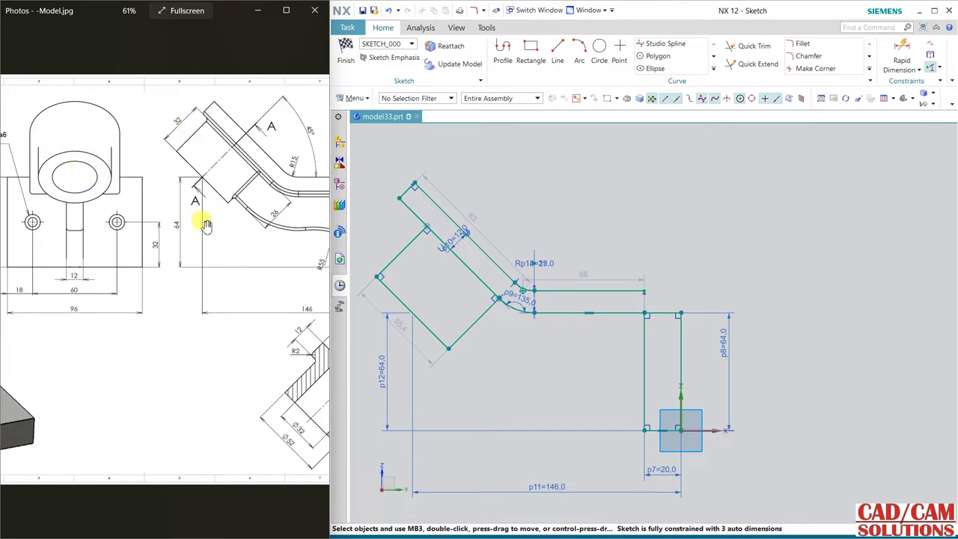
mouse_move(199, 220)
left_mouse_down()
mouse_move(77, 229)
mouse_move(299, 250)
left_mouse_up()
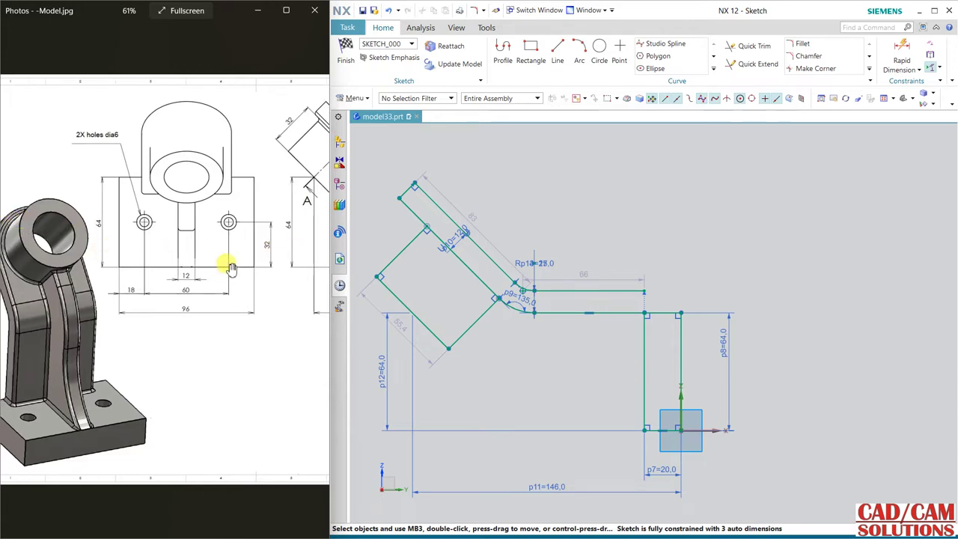
mouse_move(231, 268)
left_mouse_down()
mouse_move(175, 242)
mouse_move(125, 249)
left_mouse_up()
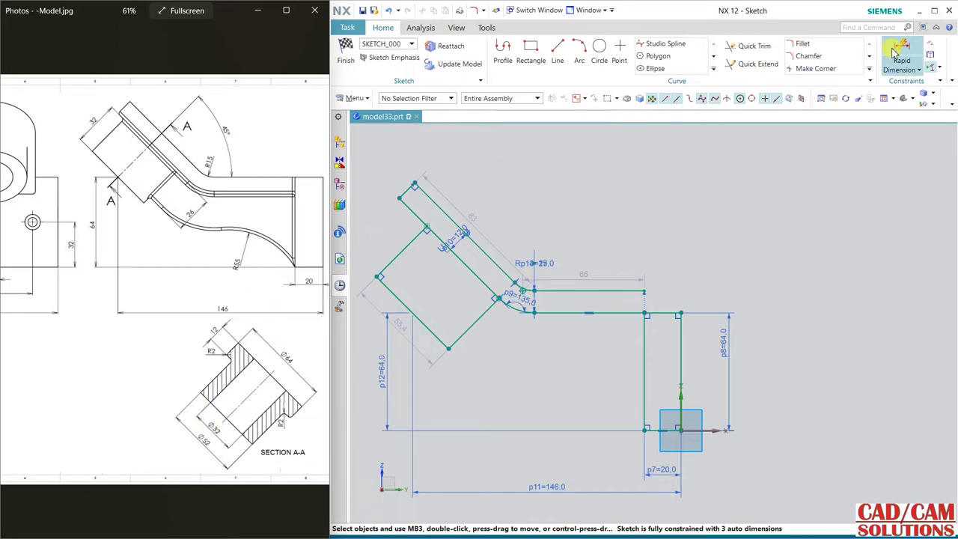
Set the offset between the block's lower-left edge and the upper-left line to 6
left_click(899, 58)
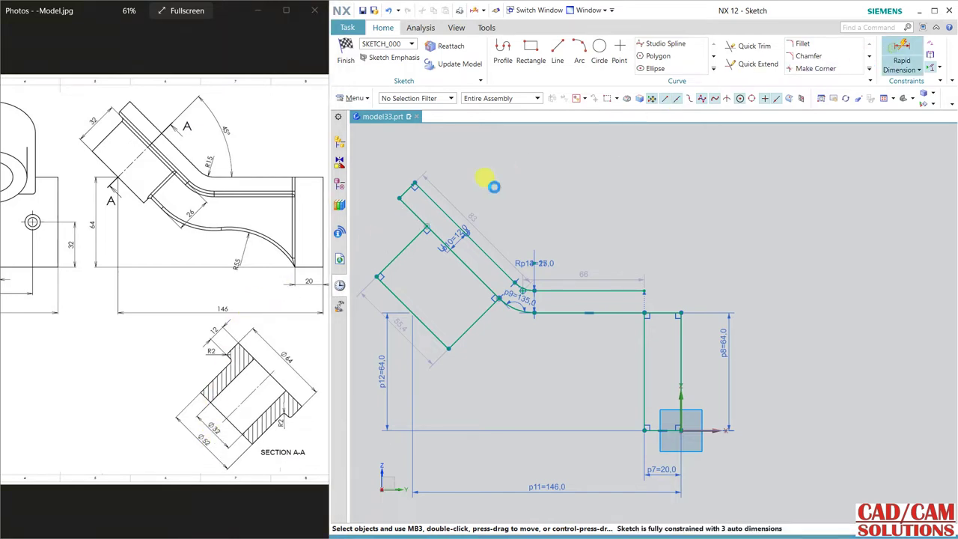
left_click(408, 238)
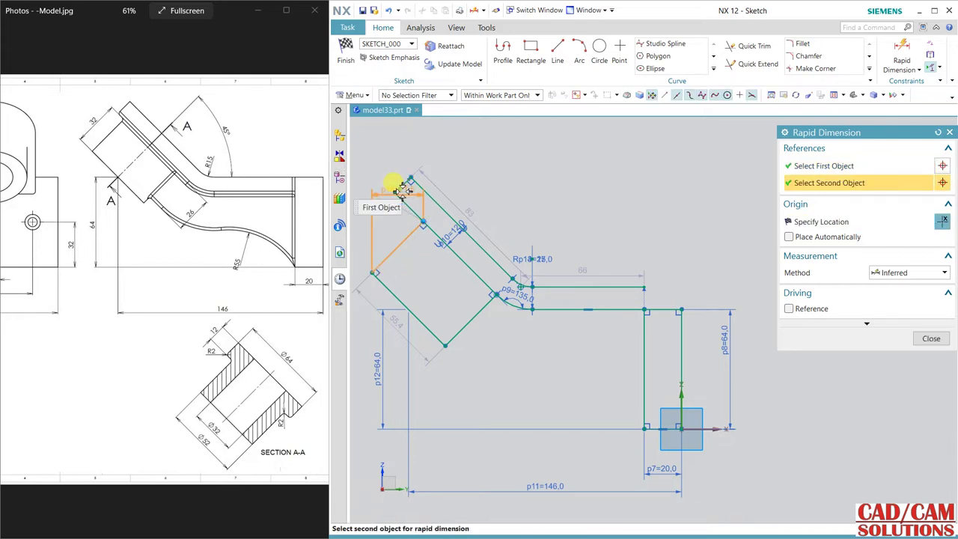
left_click(389, 217)
left_click(387, 218)
type("32-26")
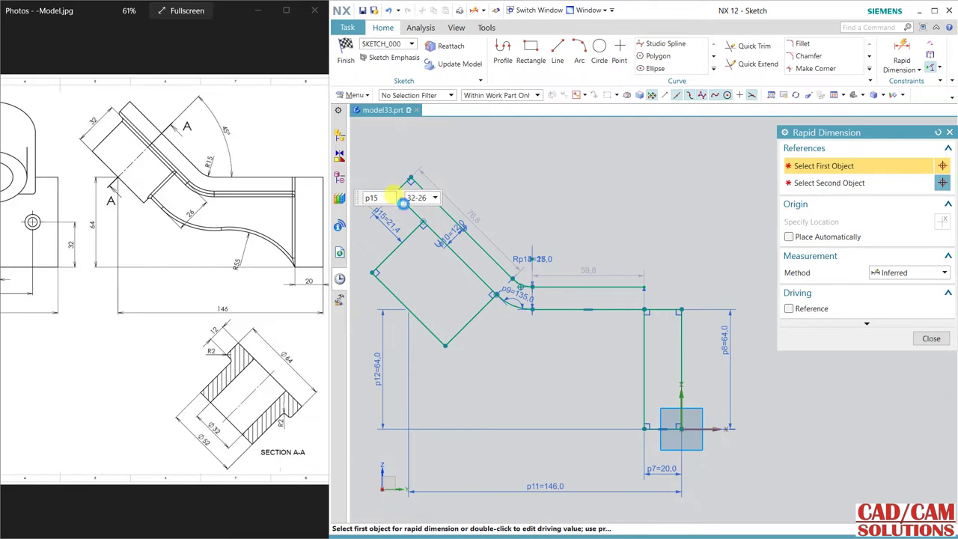
key("Return")
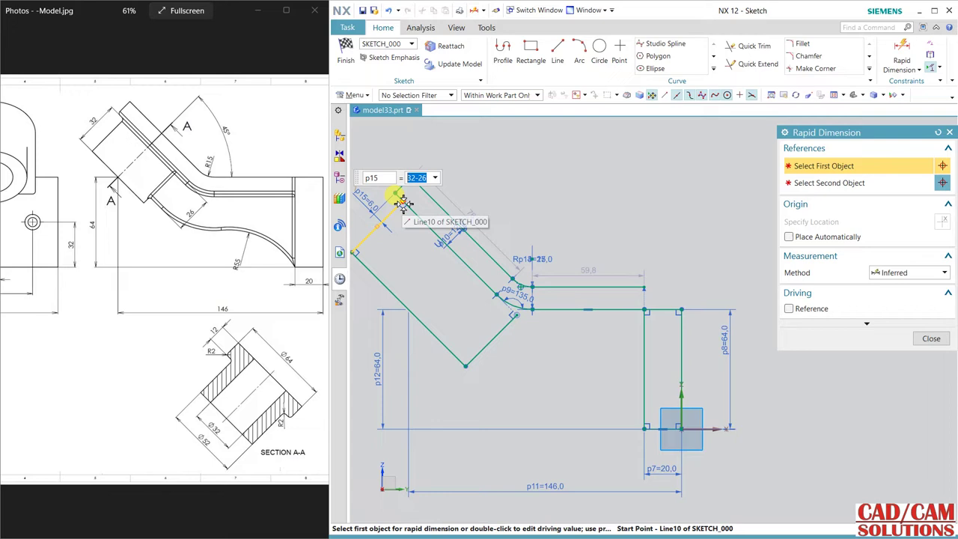
Dimension the block's long slanted side to 52
left_click(439, 337)
left_click(392, 334)
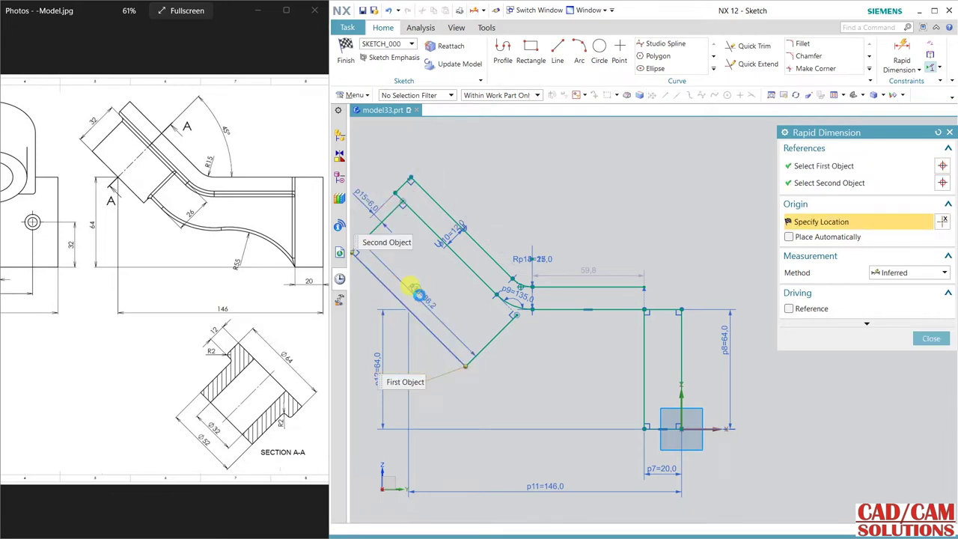
left_click(416, 291)
type("52")
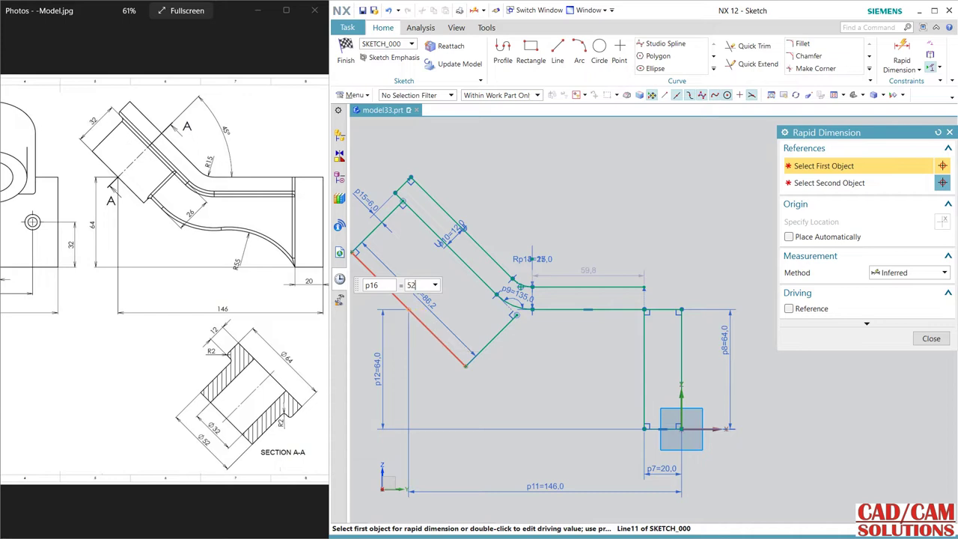
key("Return")
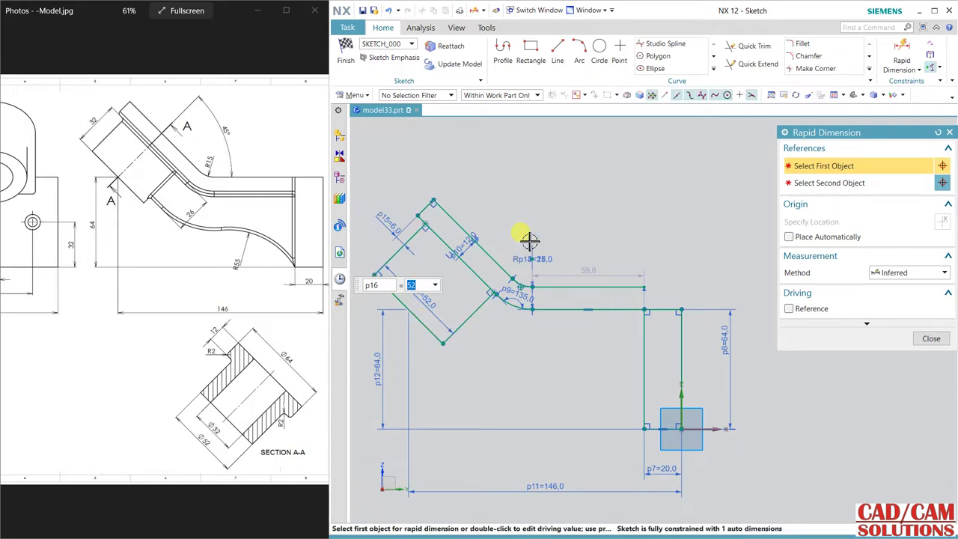
Try a dimension from the lower slanted line to the top corner, then abandon it
left_click(407, 311)
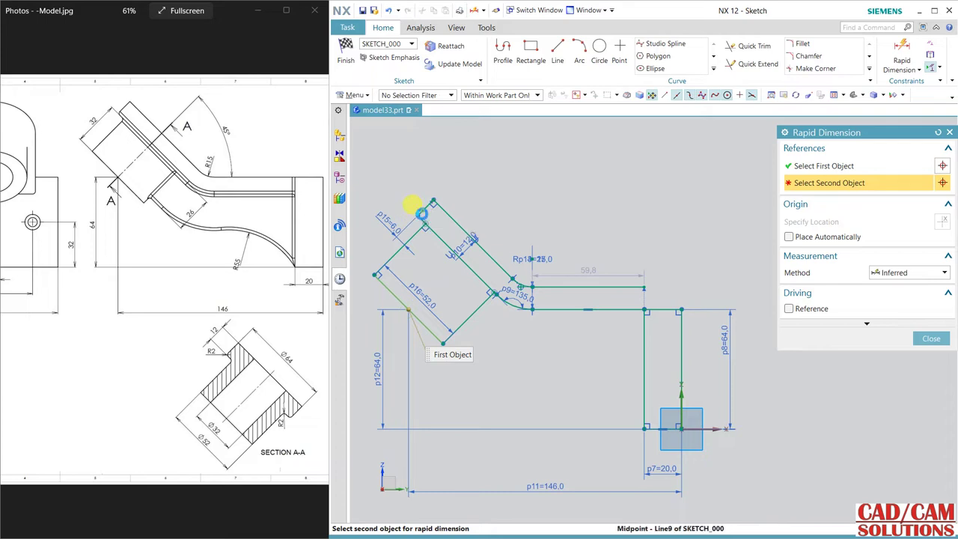
left_click(422, 213)
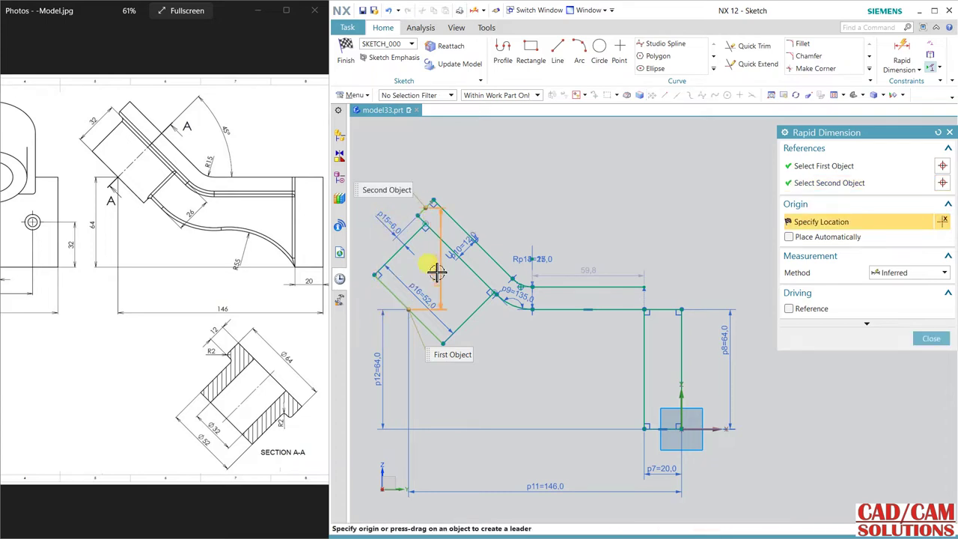
scroll(436, 273, "down", 2)
scroll(421, 292, "up", 2)
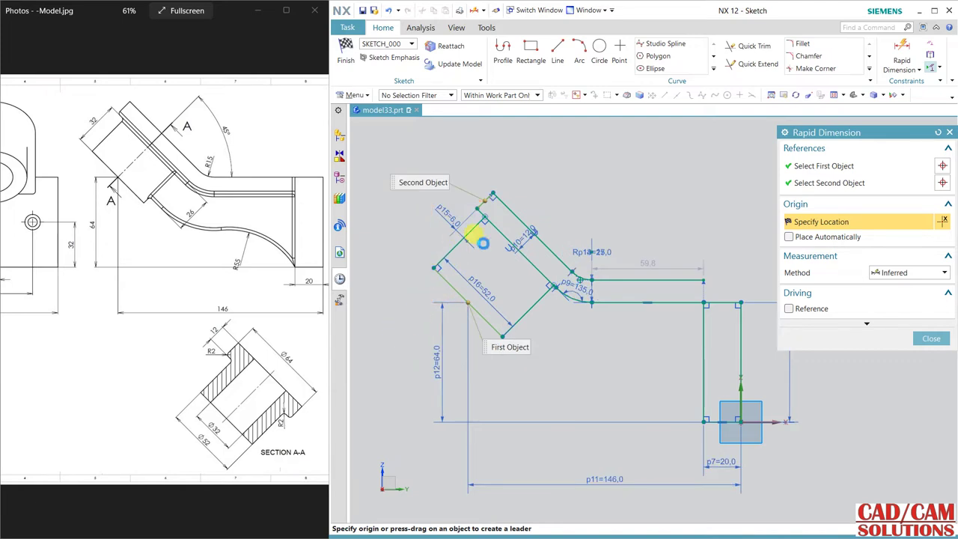
left_click(798, 239)
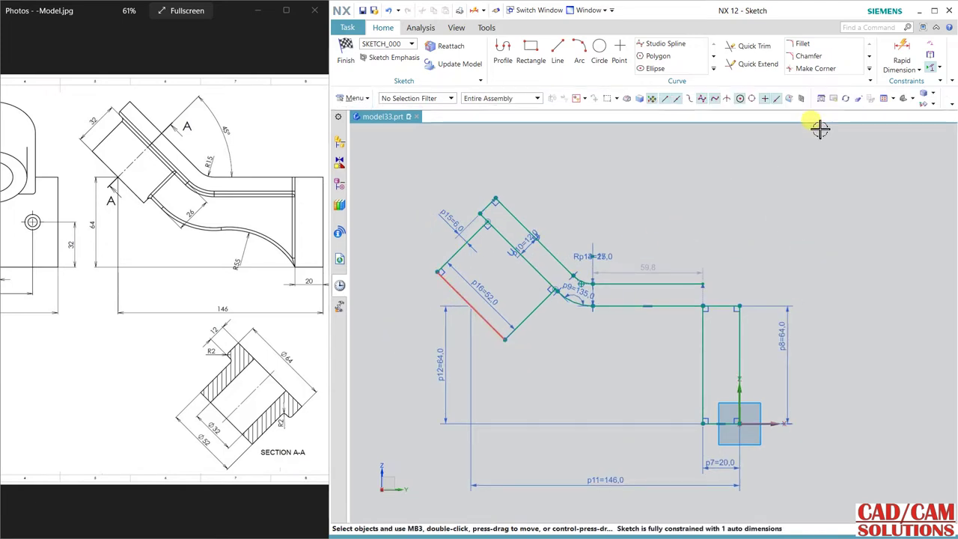
Add a 32 width dimension across the angled block
left_click(902, 58)
scroll(481, 215, "up", 5)
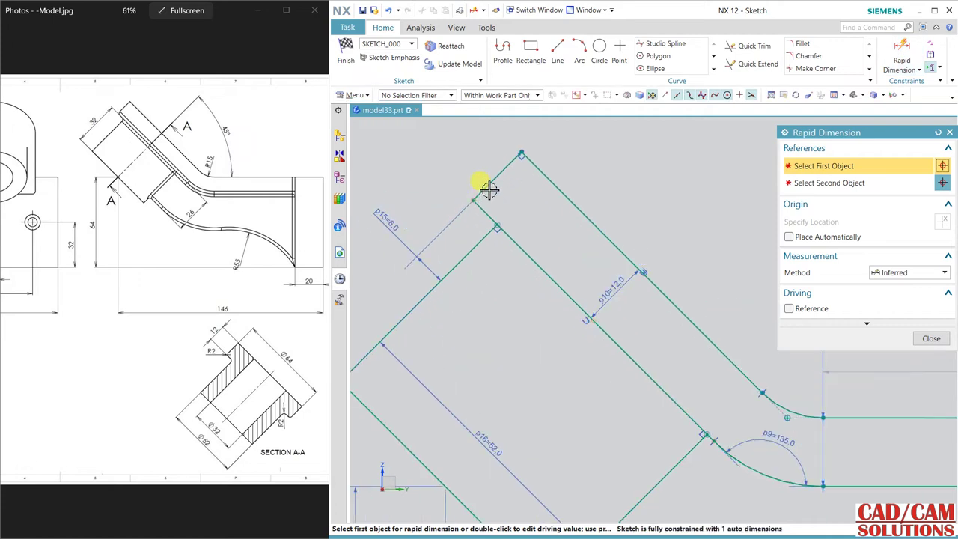
left_click(488, 187)
left_click(516, 156)
scroll(509, 299, "down", 3)
key("Escape")
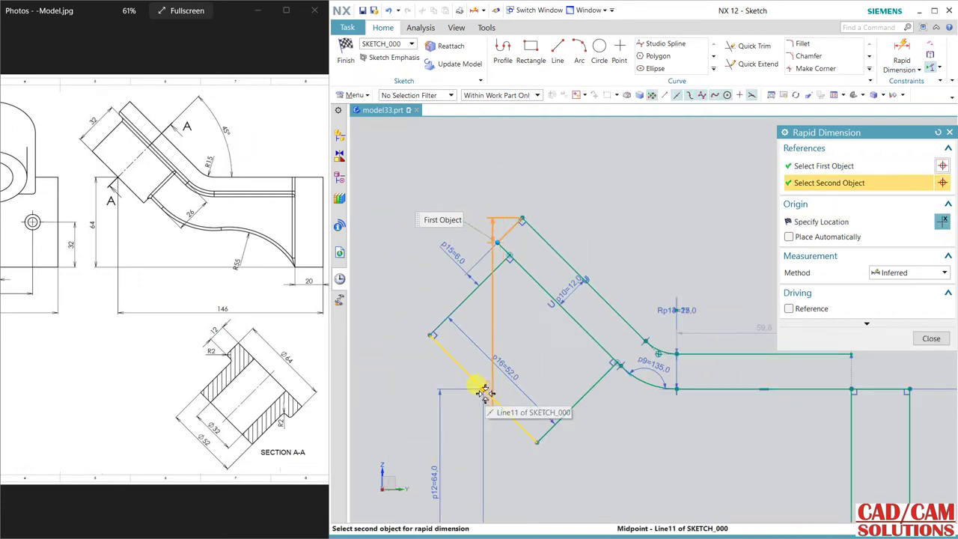
left_click(410, 335)
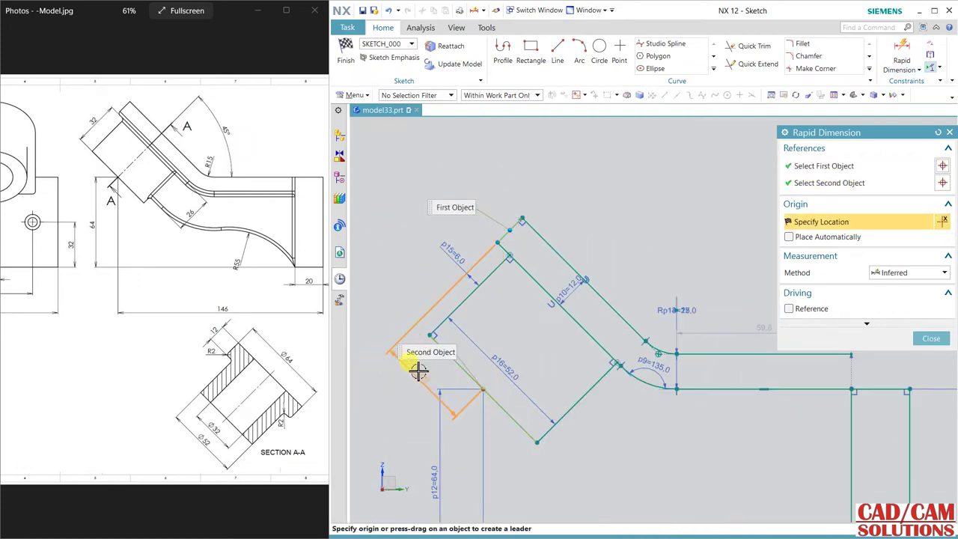
left_click(411, 338)
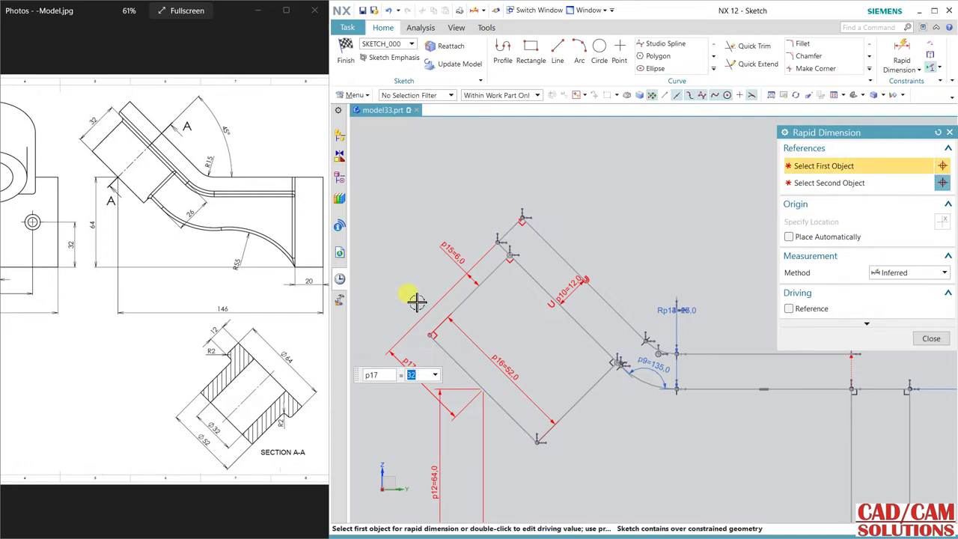
key("Escape")
Delete the over-constraining 32 dimension
left_click(396, 375)
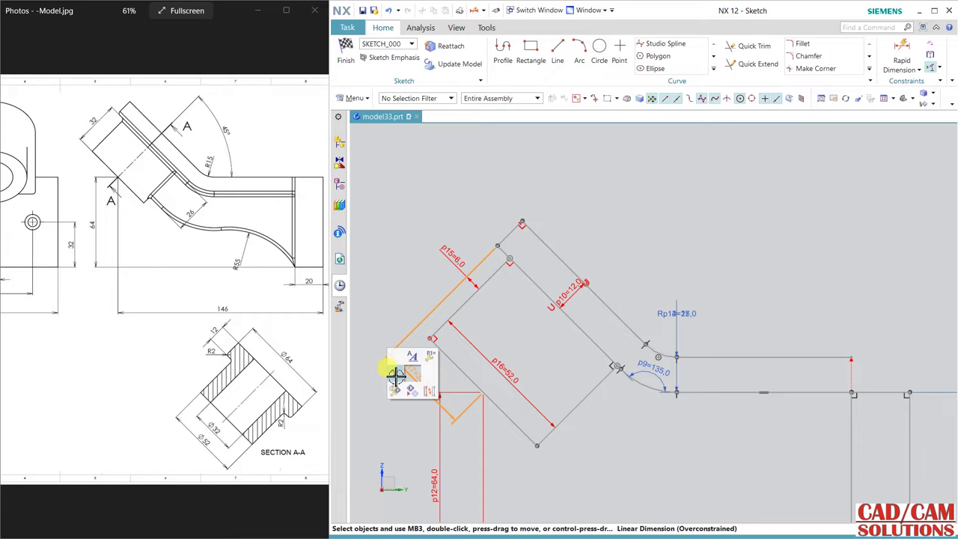
key("Delete")
middle_click_drag(635, 292, 587, 204, "shift")
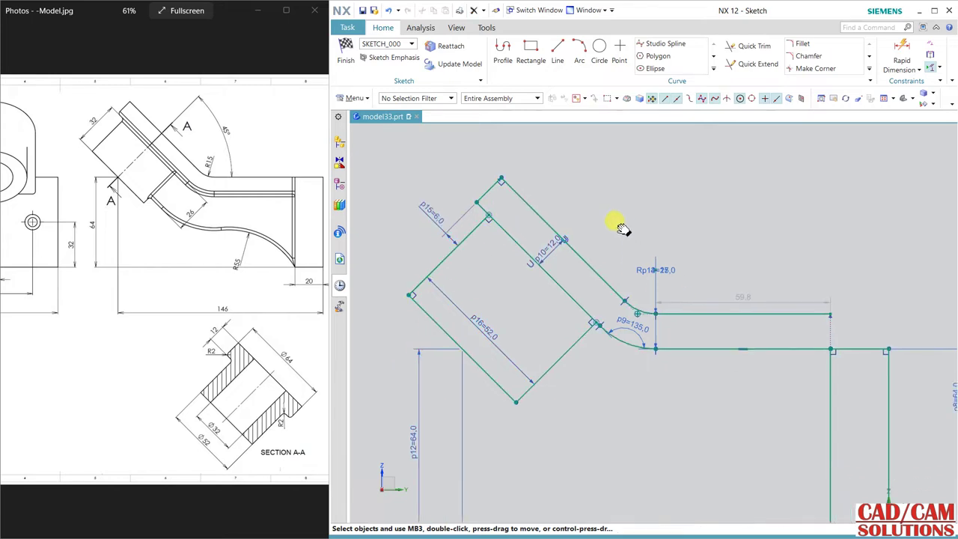
scroll(594, 210, "down", 2)
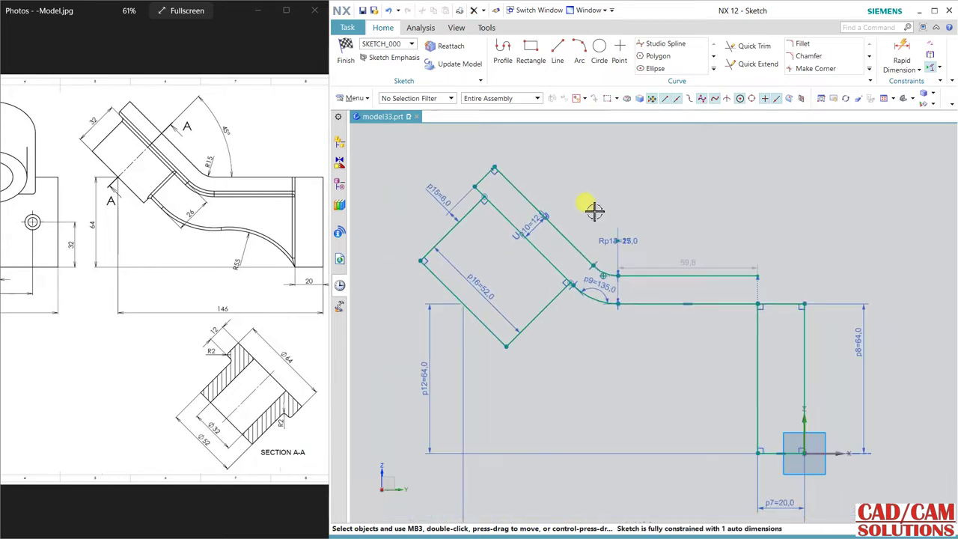
key("F7")
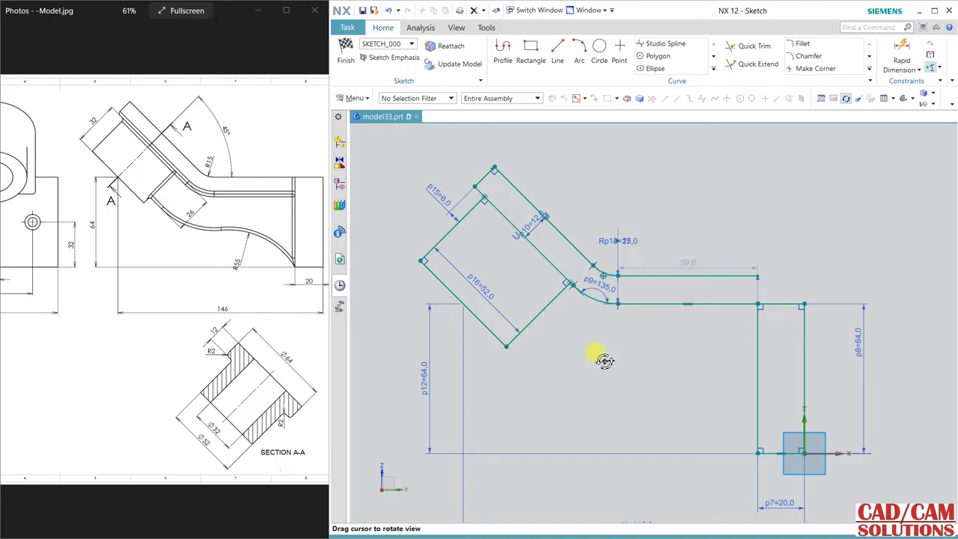
key("Escape")
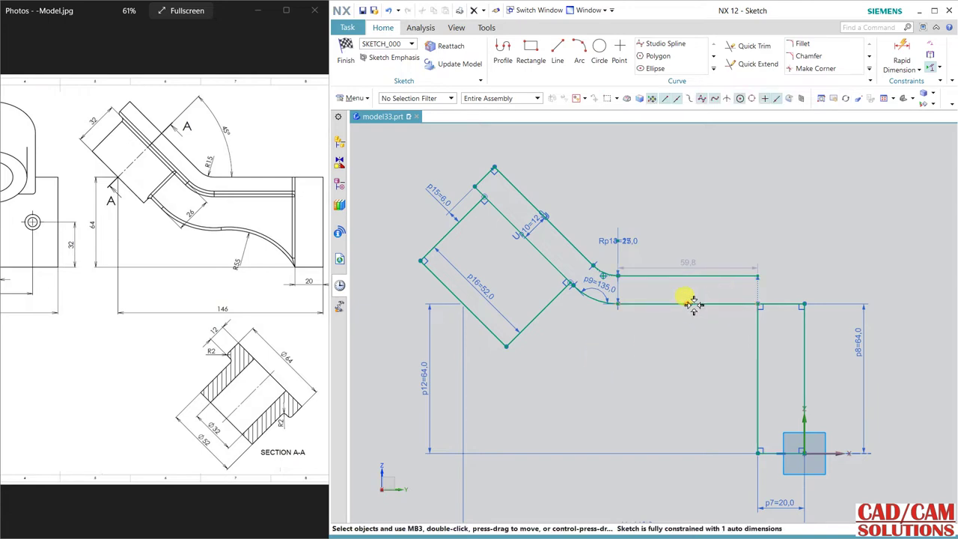
Drag the angled block left and delete the short horizontal line at the profile's right
mouse_move(684, 304)
left_mouse_down()
mouse_move(678, 332)
mouse_move(705, 328)
mouse_move(689, 326)
mouse_move(684, 353)
left_mouse_up()
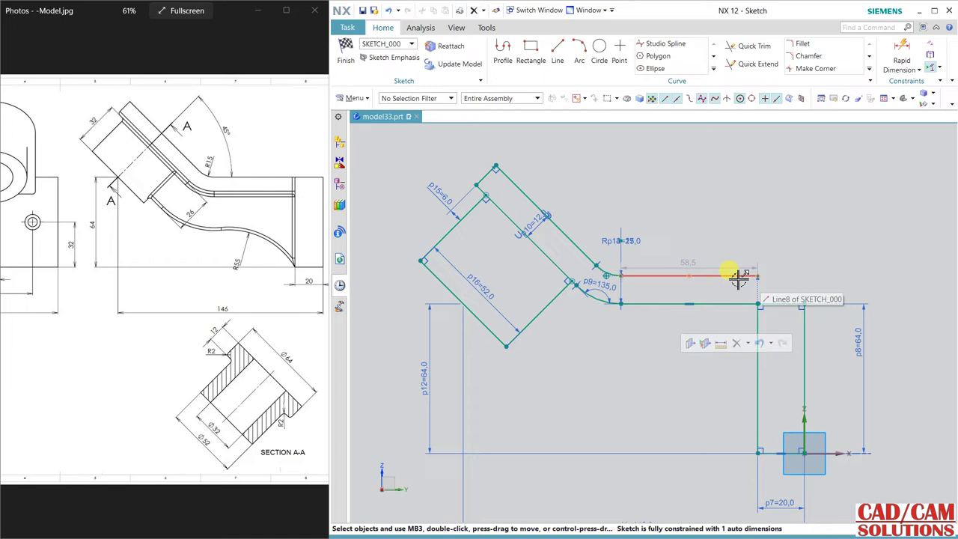
left_click(794, 304)
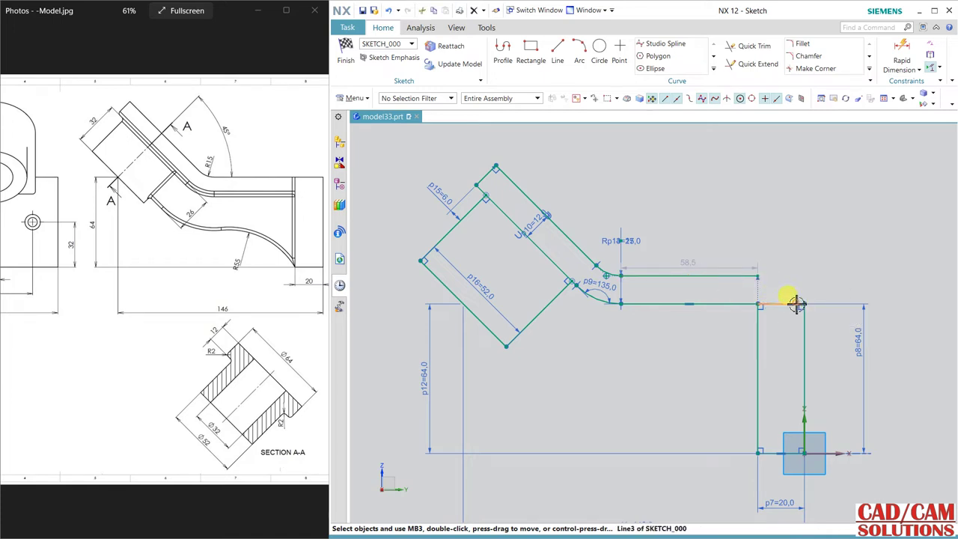
left_click(779, 302)
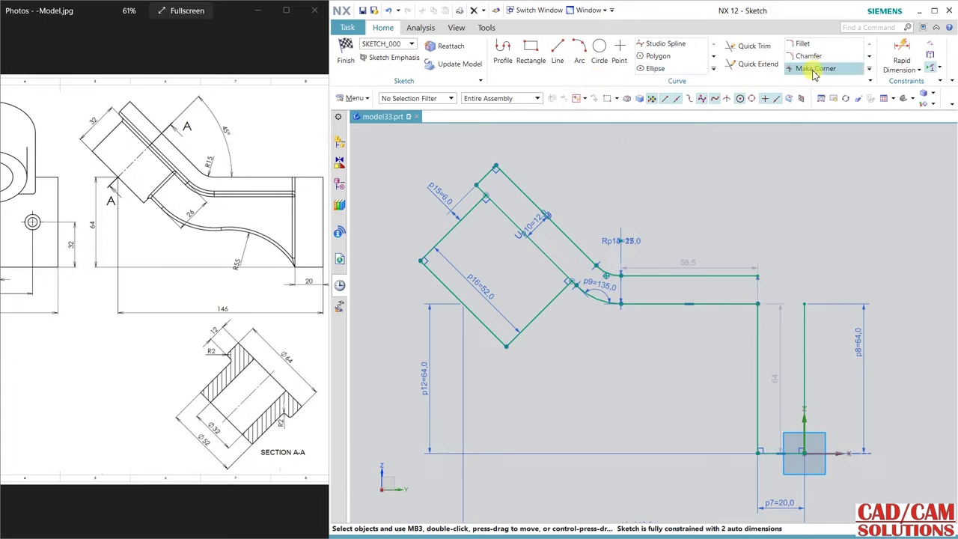
Corner the upper horizontal edge with the inner vertical line and delete the 64 height dimension
left_click(814, 68)
left_click(741, 276)
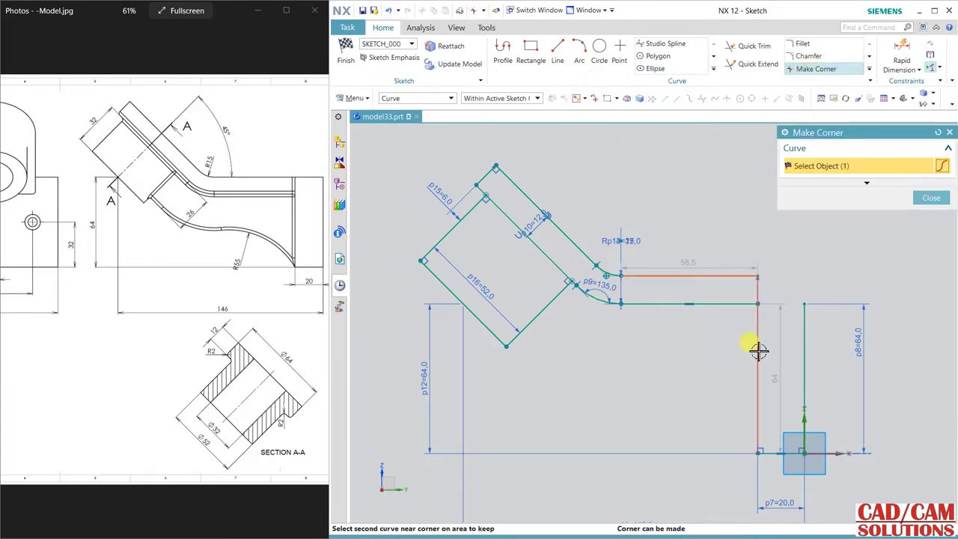
left_click(758, 349)
middle_click(823, 268)
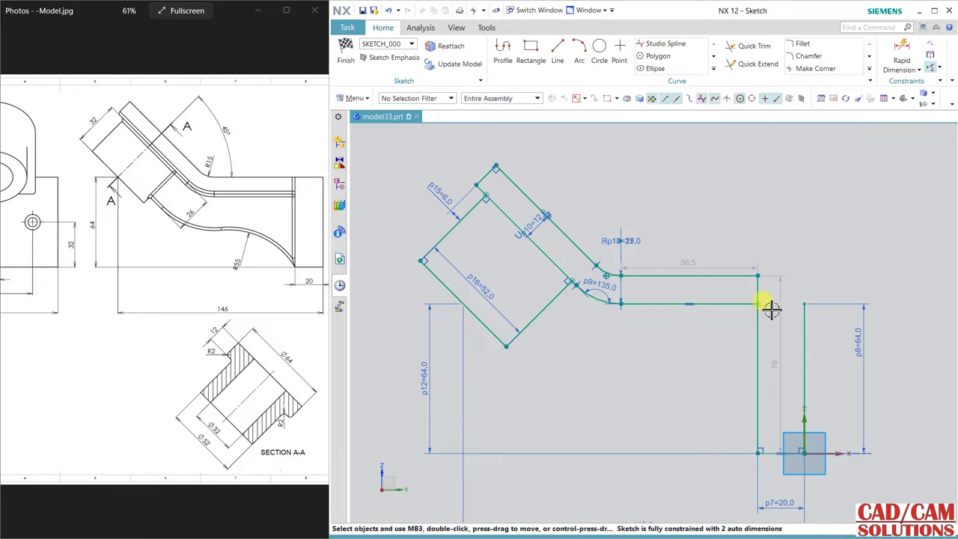
left_click(852, 327)
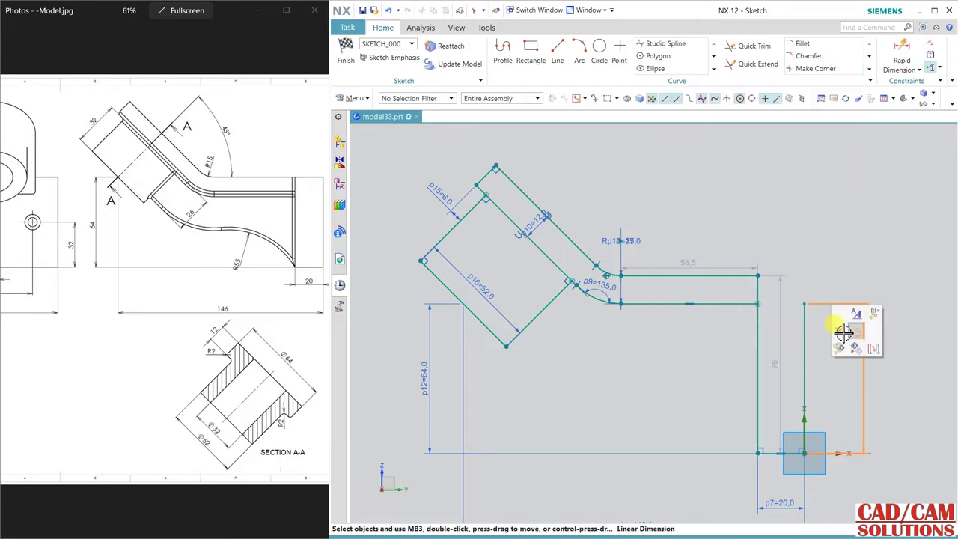
key("Delete")
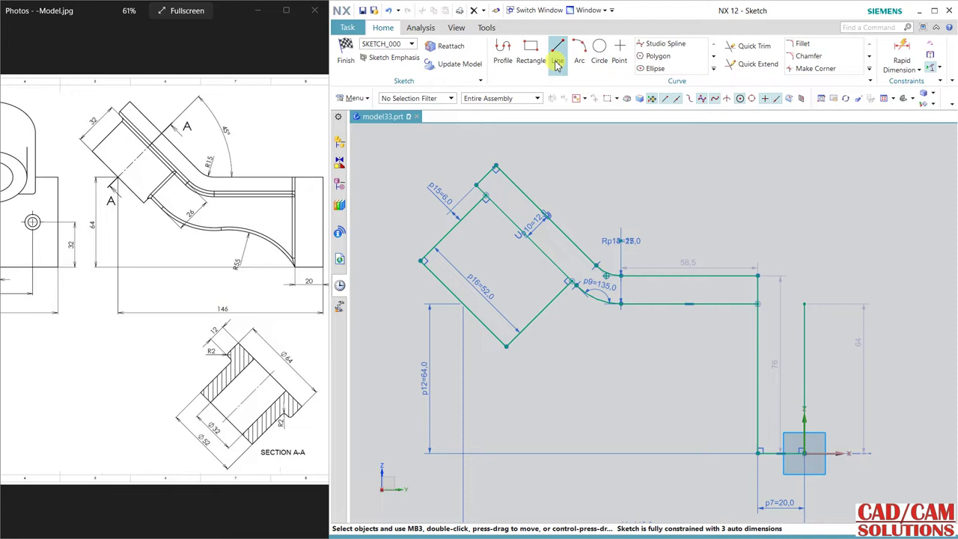
Draw a top line across to the outer vertical edge and corner the two lines
left_click(558, 54)
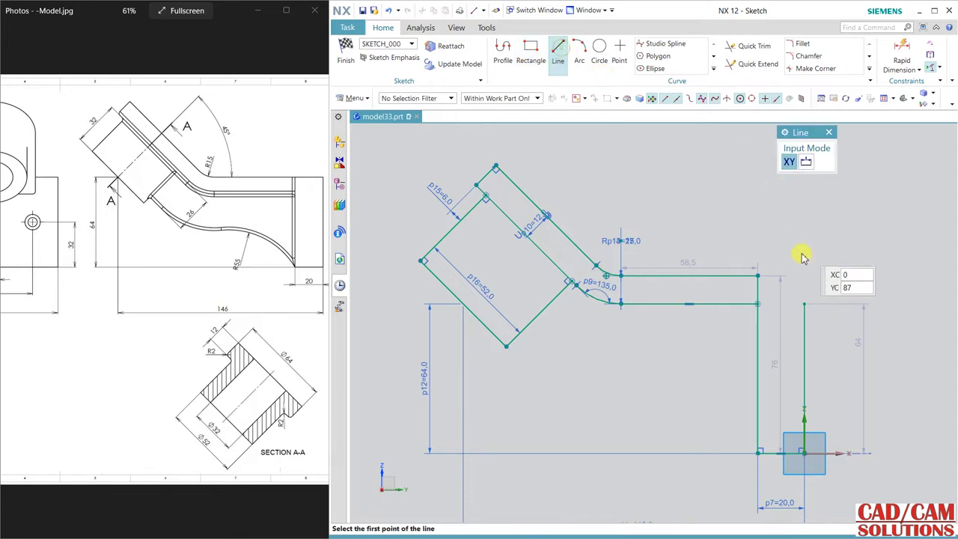
left_click(758, 274)
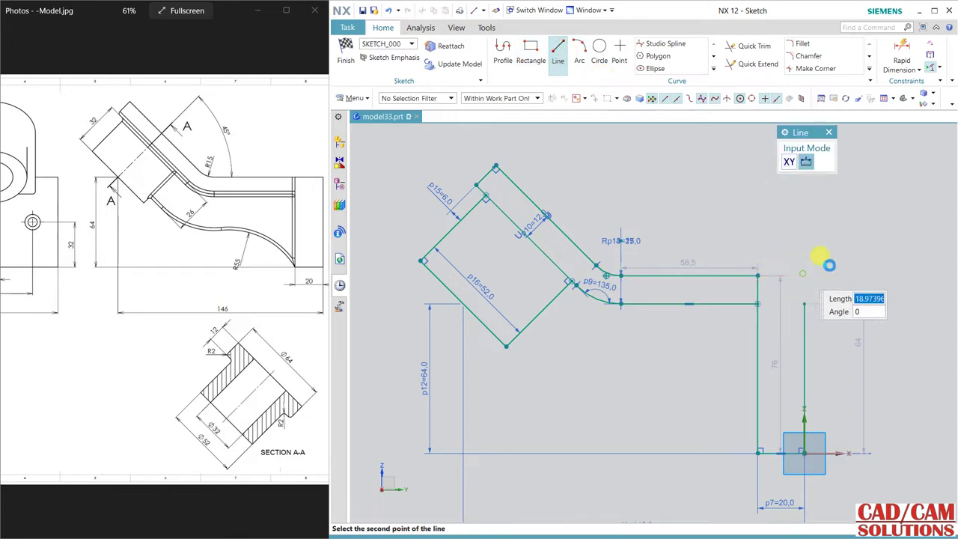
left_click(829, 264)
key("Escape")
left_click(815, 68)
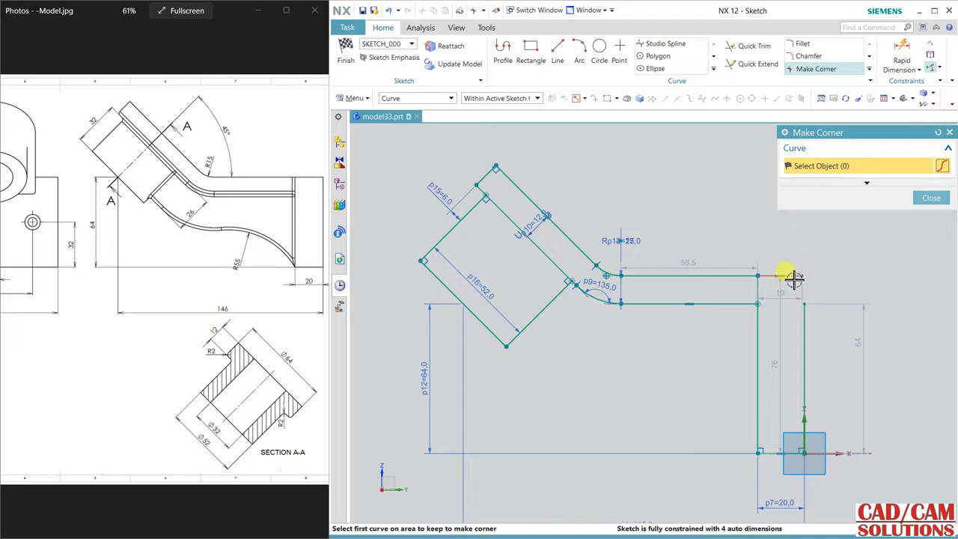
left_click(793, 277)
left_click(804, 307)
key("Escape")
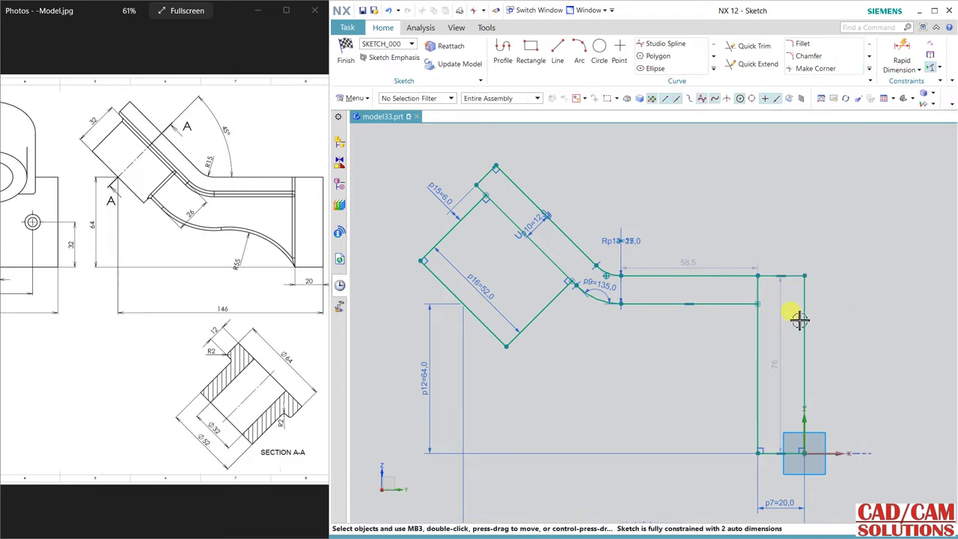
Change the right leg's 76 height into a driving 64 mm dimension
double_click(776, 365)
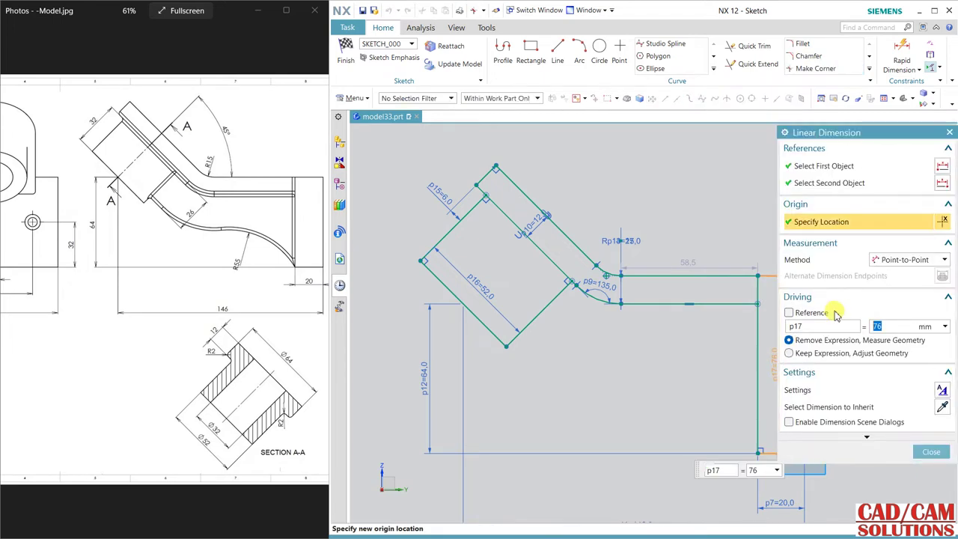
mouse_move(259, 300)
left_mouse_down()
mouse_move(230, 297)
mouse_move(278, 309)
left_mouse_up()
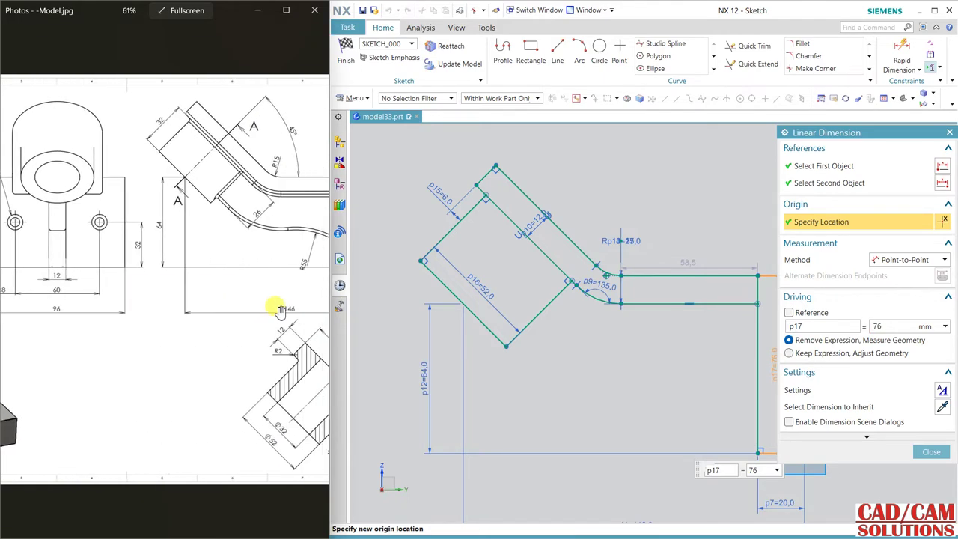
double_click(878, 327)
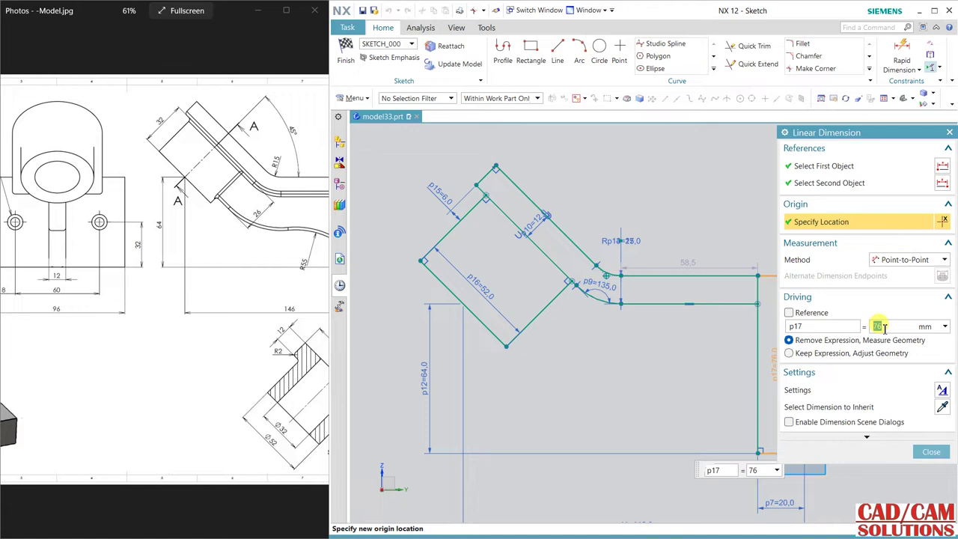
type("64")
key("Return")
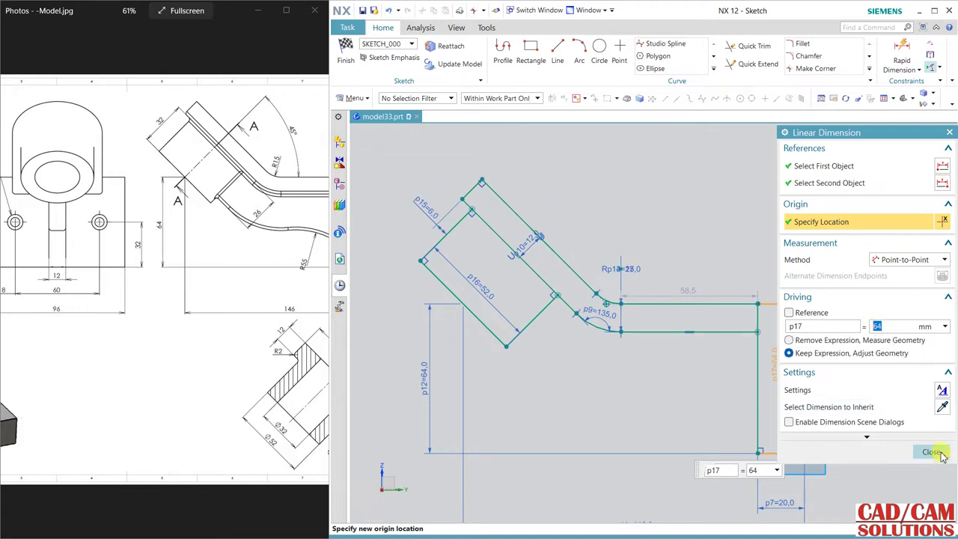
left_click(932, 452)
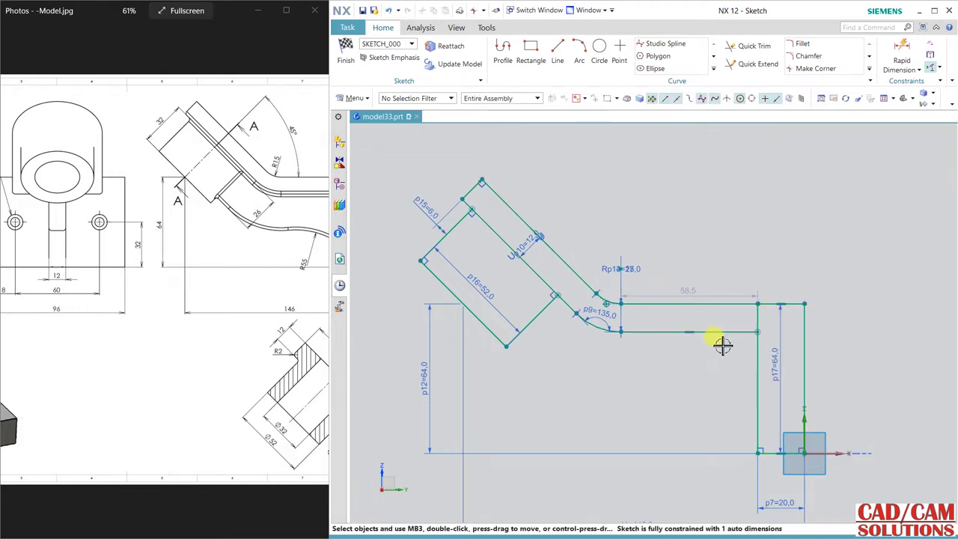
Drag a line endpoint to reshape the profile and check it against the reference drawing
scroll(707, 350, "down", 1)
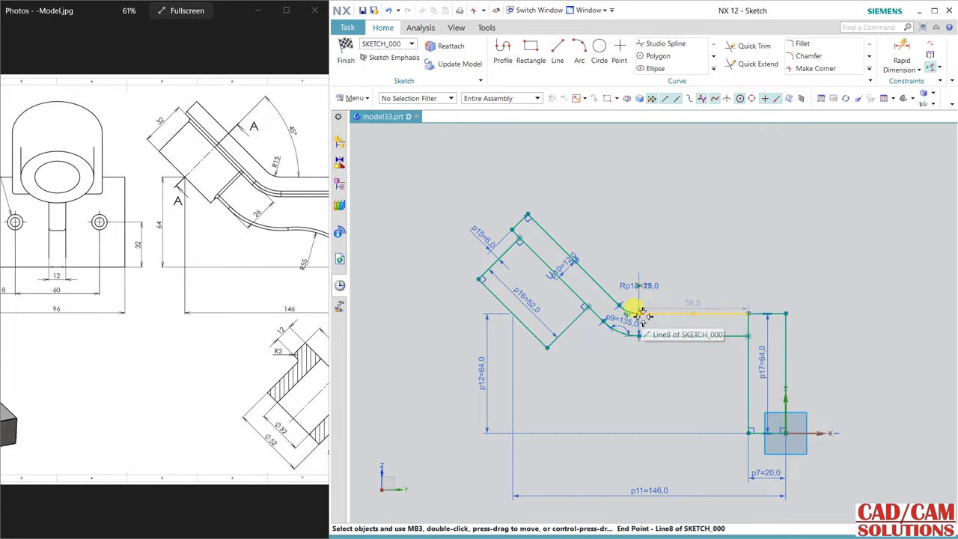
mouse_move(640, 308)
left_mouse_down()
mouse_move(646, 319)
mouse_move(624, 309)
mouse_move(634, 321)
left_mouse_up()
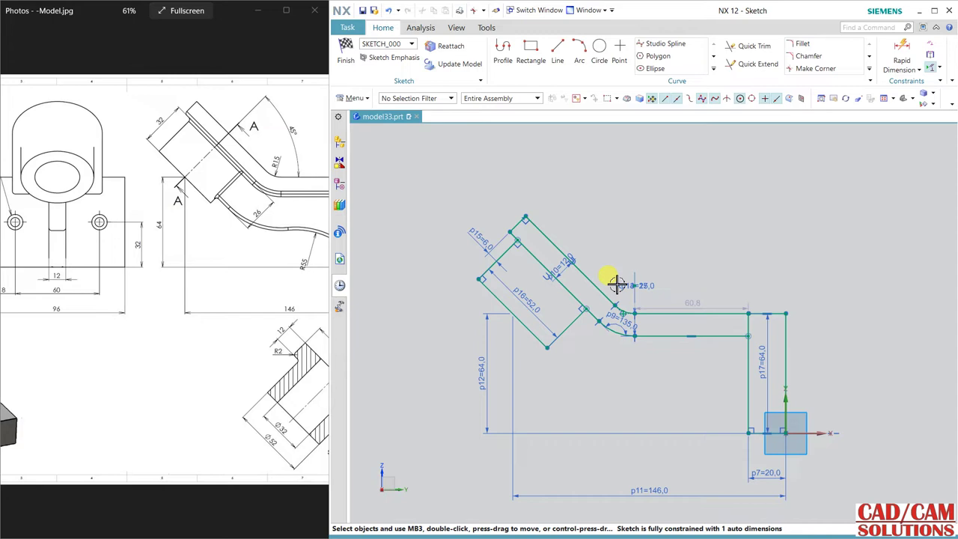
scroll(643, 297, "up", 1)
scroll(642, 298, "up", 1)
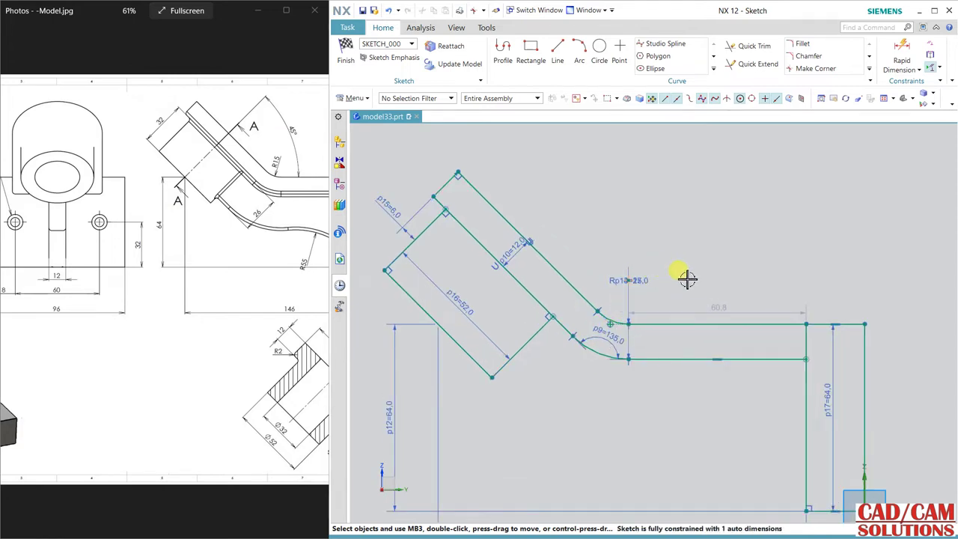
scroll(687, 279, "down", 1)
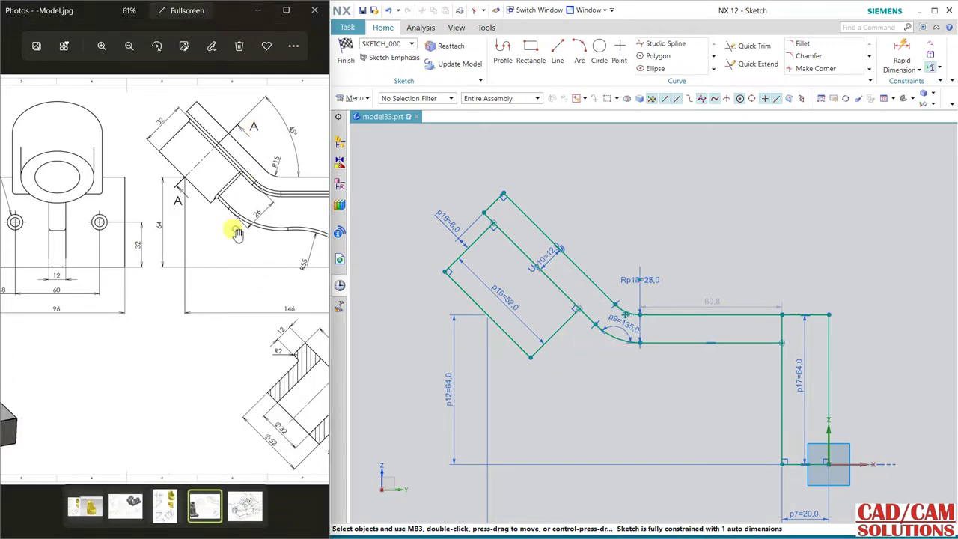
mouse_move(150, 250)
left_mouse_down()
mouse_move(257, 253)
mouse_move(47, 235)
mouse_move(80, 238)
mouse_move(57, 236)
left_mouse_up()
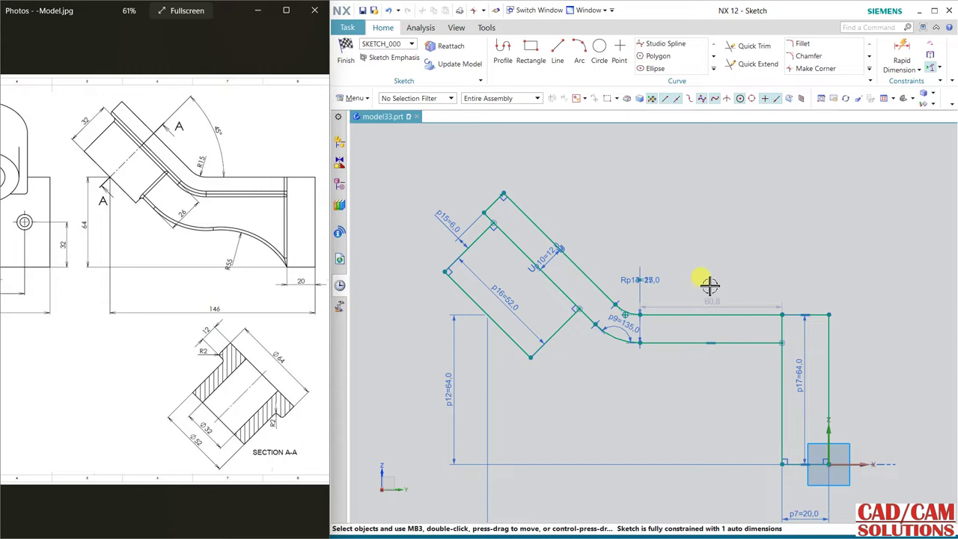
Make the top horizontal run a driving 60 mm dimension instead of 60.803
double_click(716, 300)
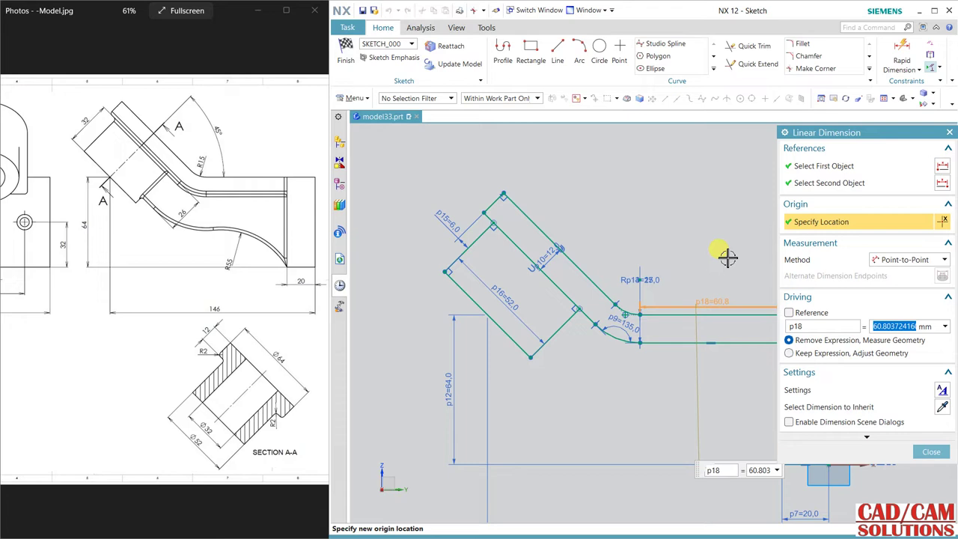
type("60")
left_click(789, 352)
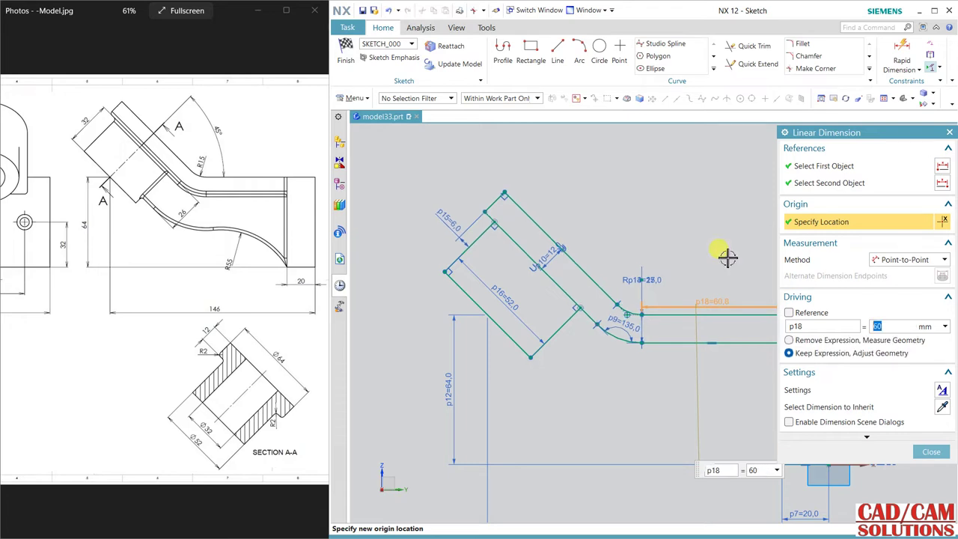
left_click(931, 452)
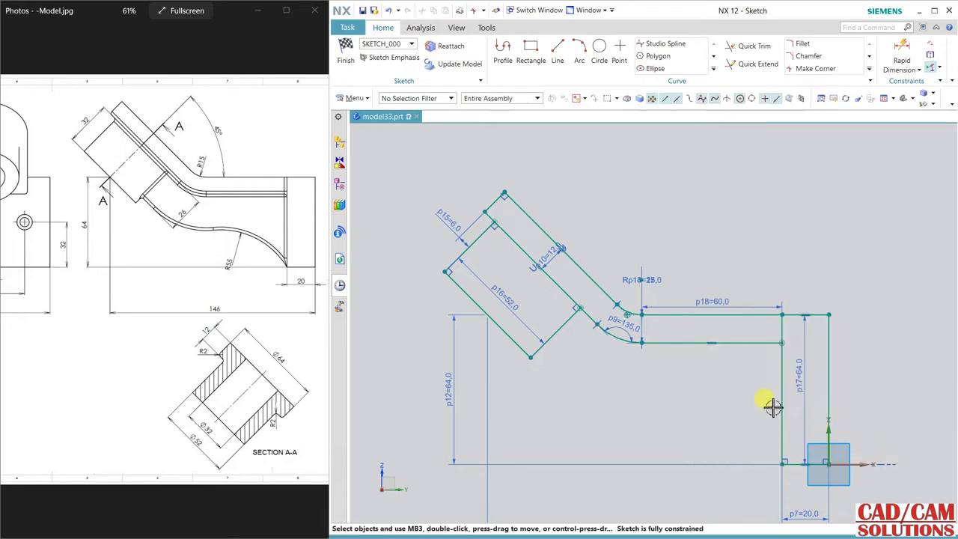
Finish the sketch and rotate the view to see the profile in 3D
middle_click_drag(730, 389, 716, 344, "shift")
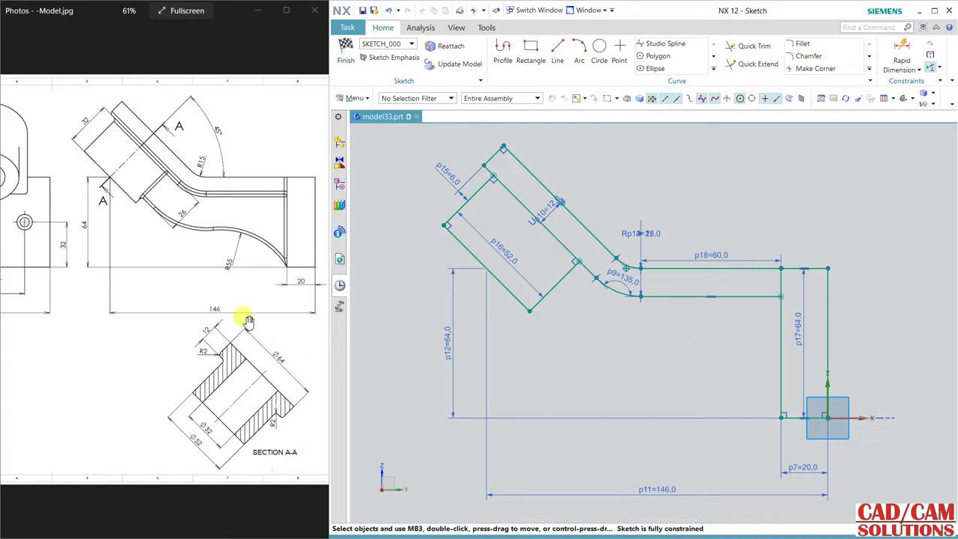
left_click(346, 54)
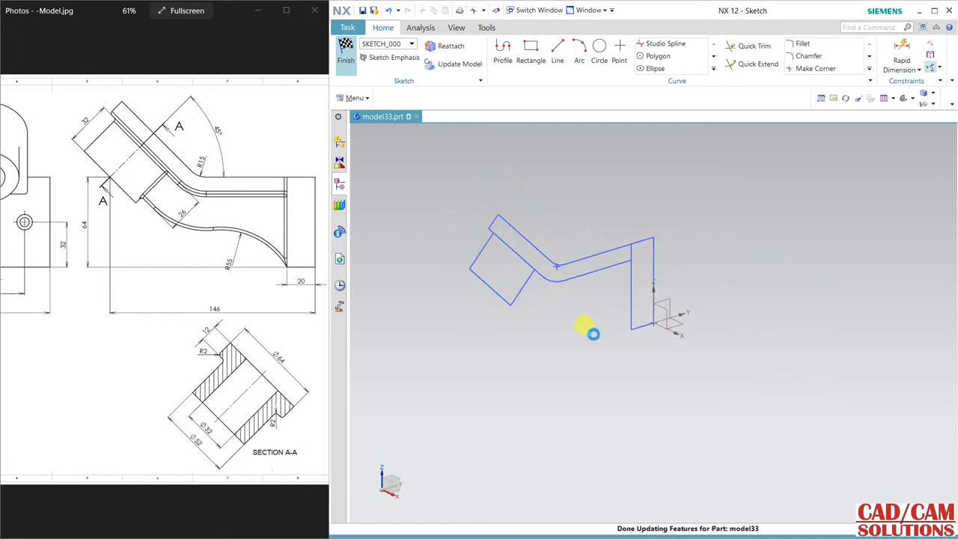
mouse_move(592, 334)
middle_mouse_down()
mouse_move(626, 246)
mouse_move(688, 284)
mouse_move(580, 323)
mouse_move(594, 403)
mouse_move(569, 367)
middle_mouse_up()
Extrude the vertical leg region symmetrically by 96/2, 48 mm each side
left_click(414, 55)
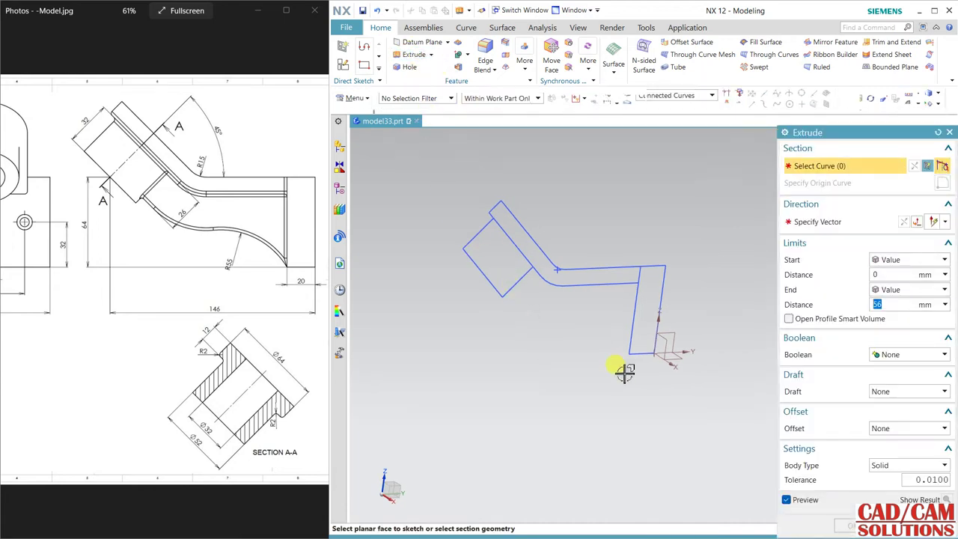
left_click(688, 99)
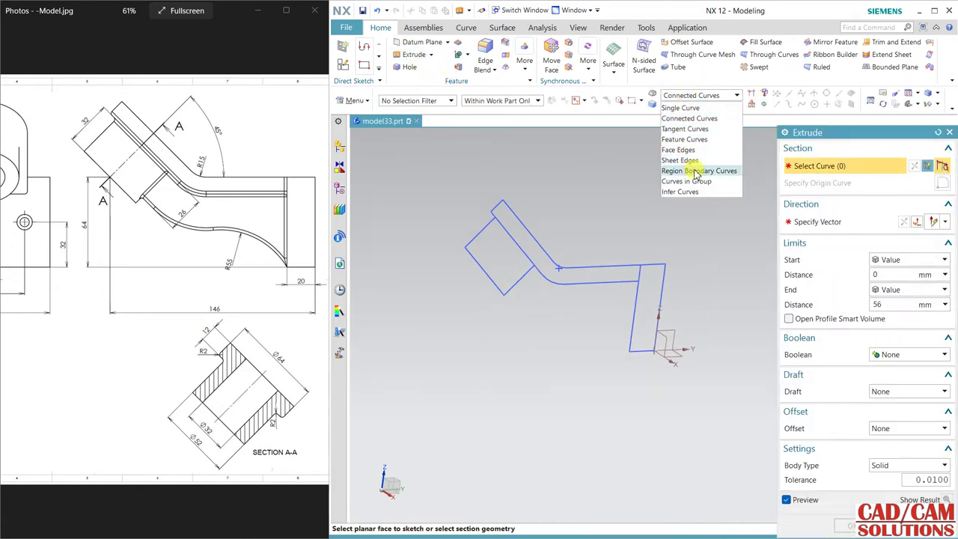
left_click(695, 171)
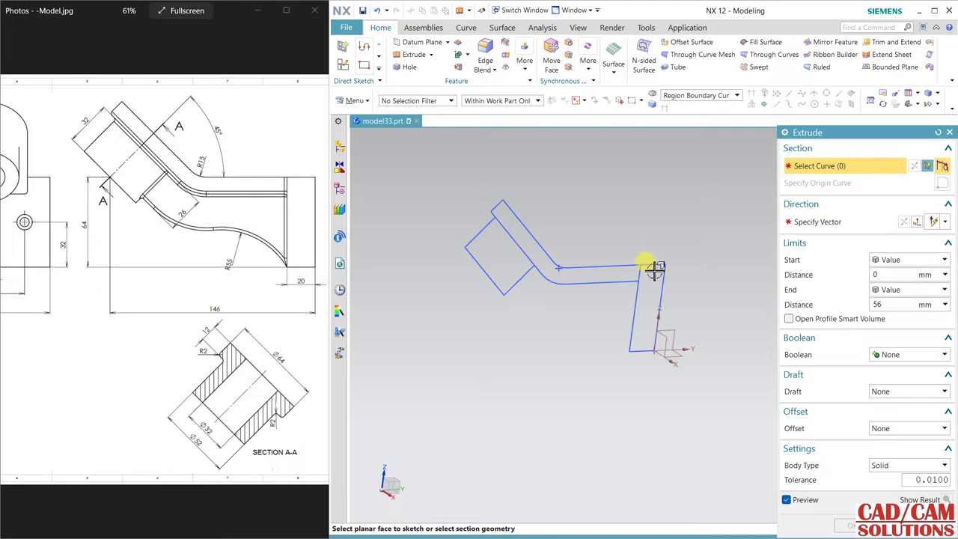
left_click(646, 292)
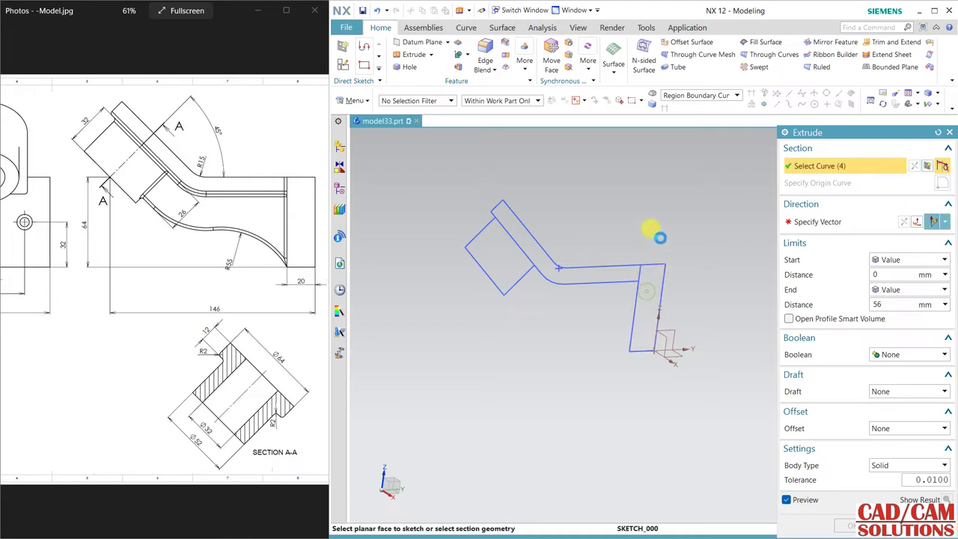
left_click(891, 290)
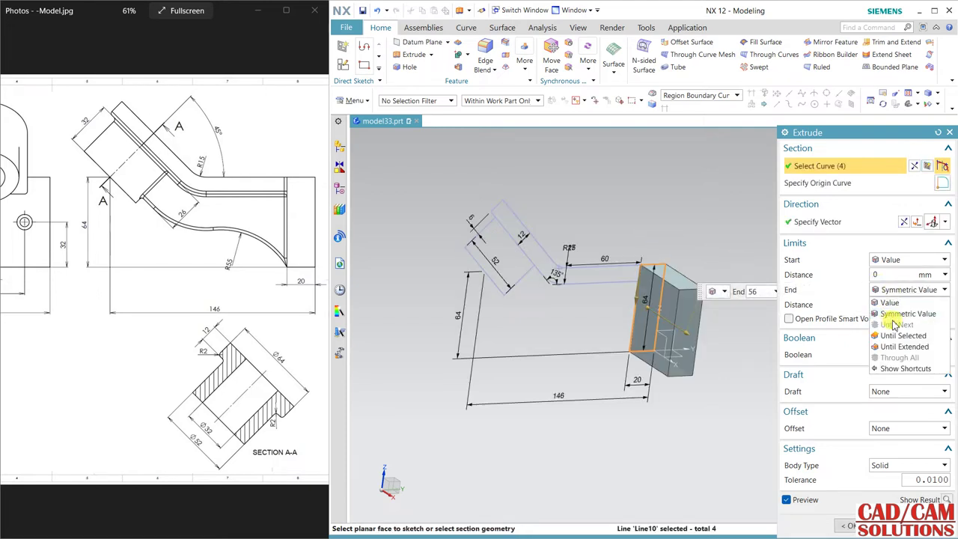
left_click(891, 312)
mouse_move(93, 244)
left_mouse_down()
mouse_move(213, 251)
mouse_move(150, 245)
left_mouse_up()
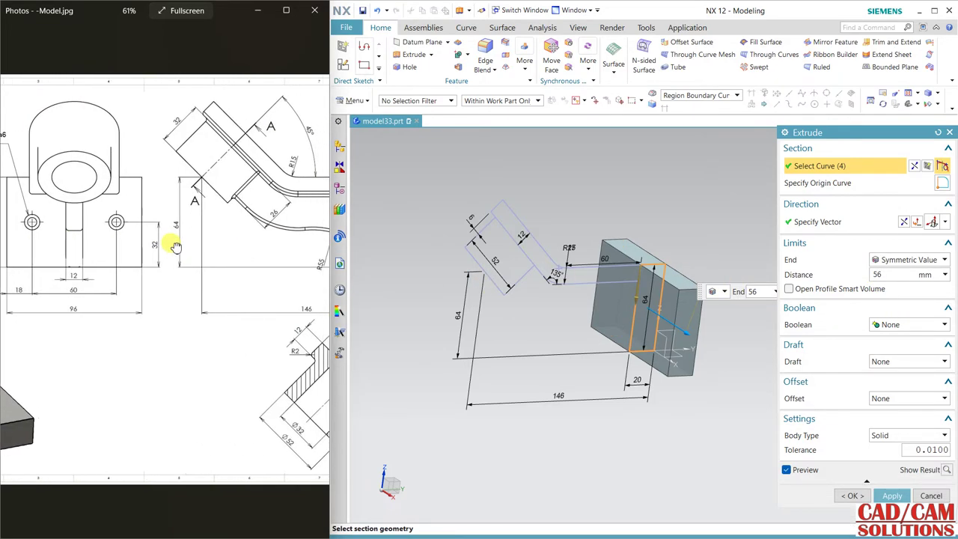
left_click(895, 275)
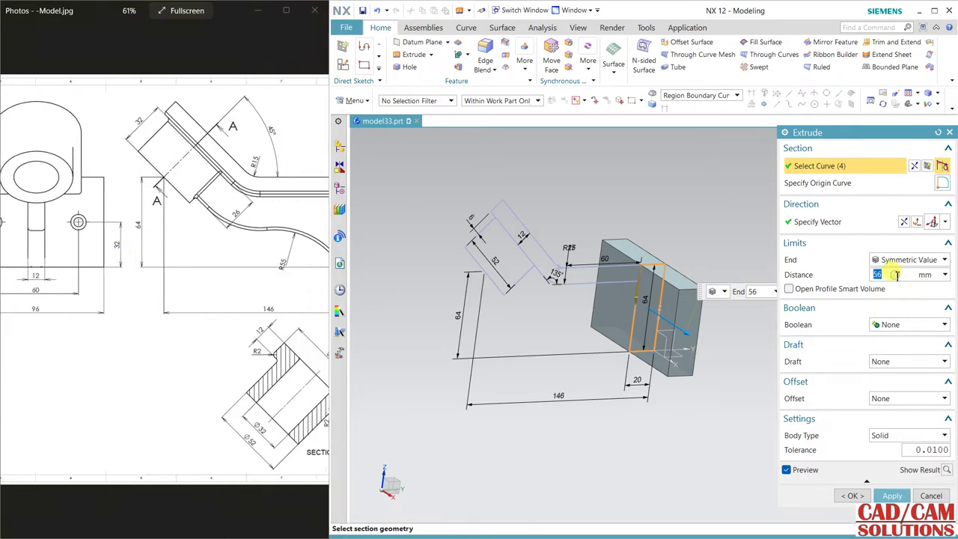
type("96/2")
key("Return")
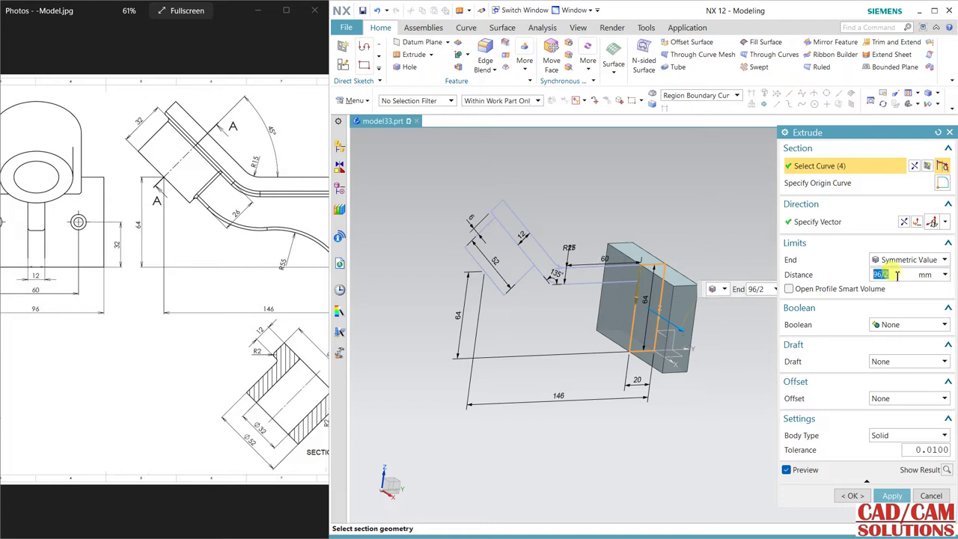
left_click(892, 496)
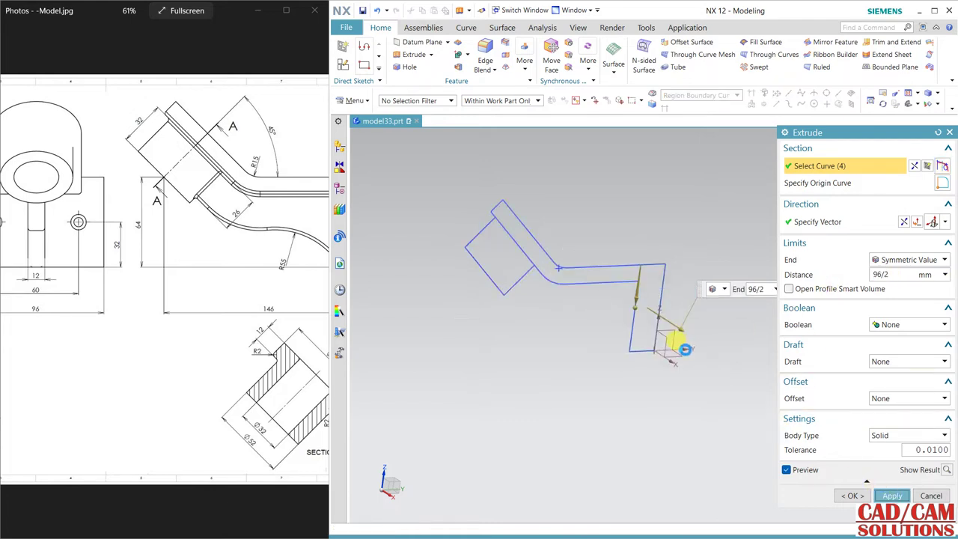
Extrude the angled arm profile symmetrically and unite it with the plate block
left_click(594, 277)
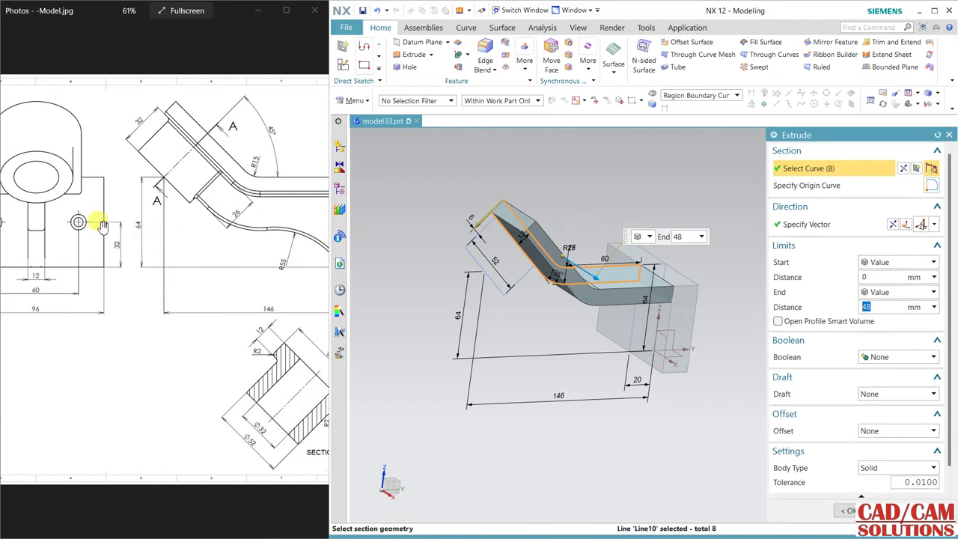
left_click_drag(103, 225, 260, 236)
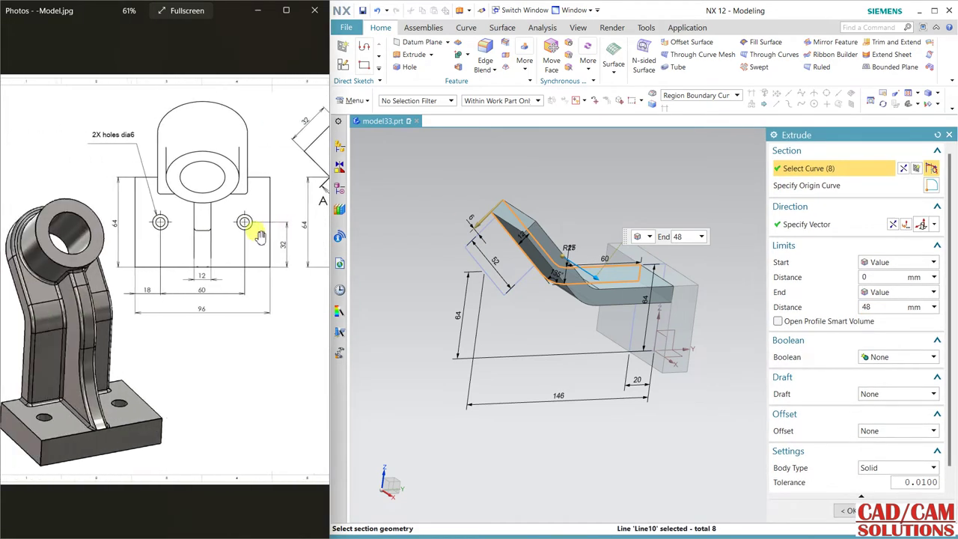
left_click_drag(243, 288, 116, 288)
left_click_drag(215, 298, 157, 295)
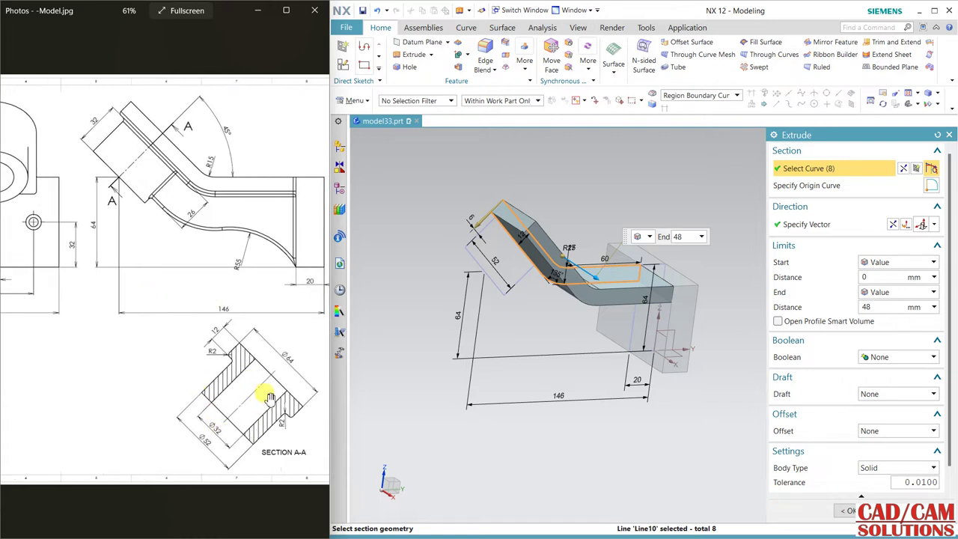
left_click(887, 302)
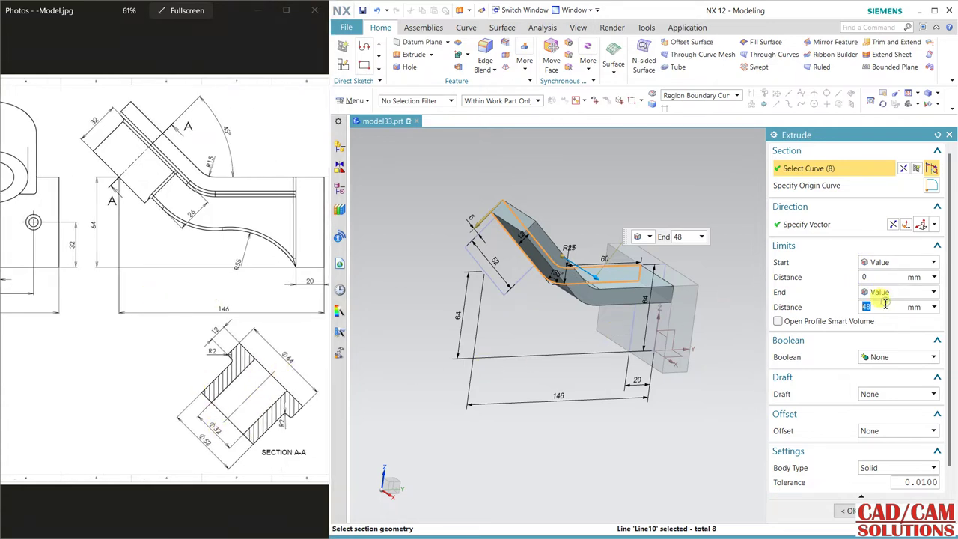
left_click(885, 293)
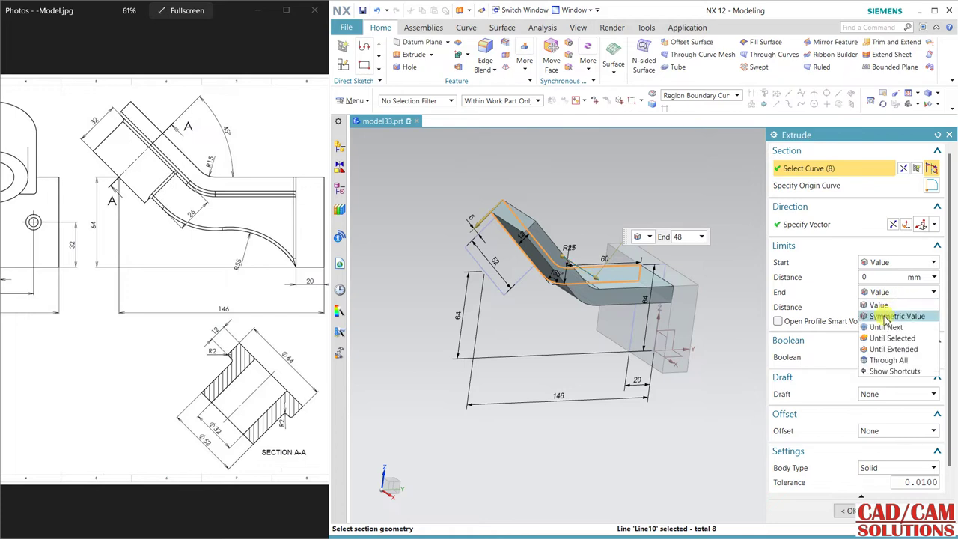
left_click(885, 306)
type("32")
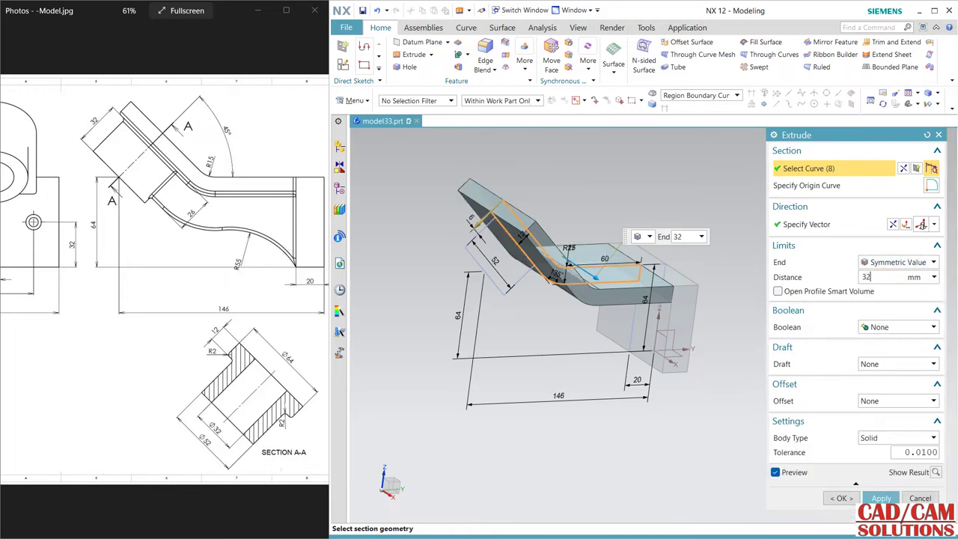
double_click(878, 278)
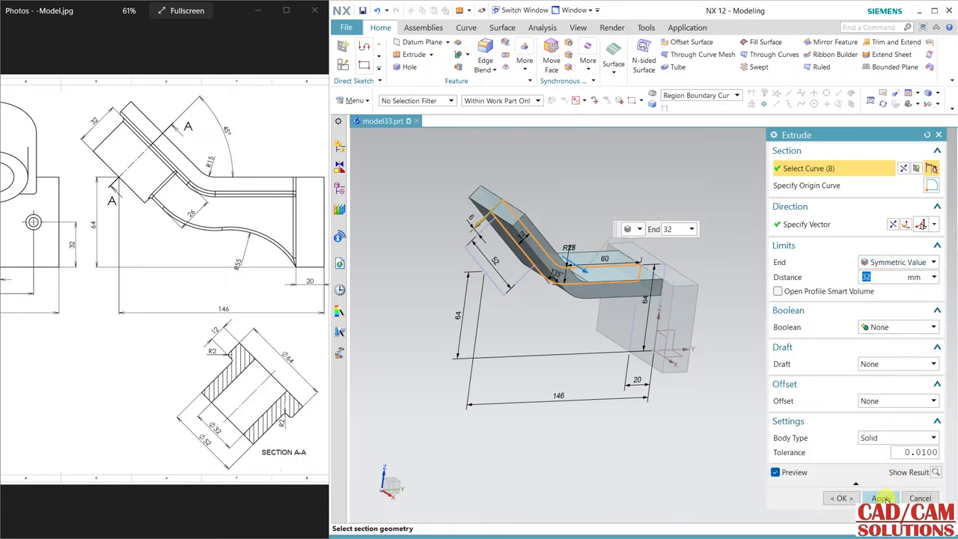
left_click(879, 327)
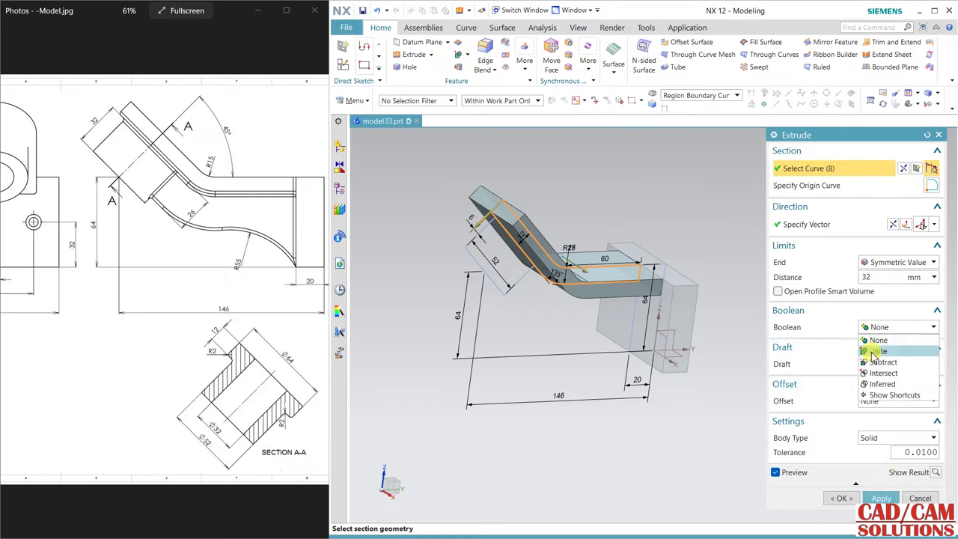
left_click(874, 351)
middle_click(733, 360)
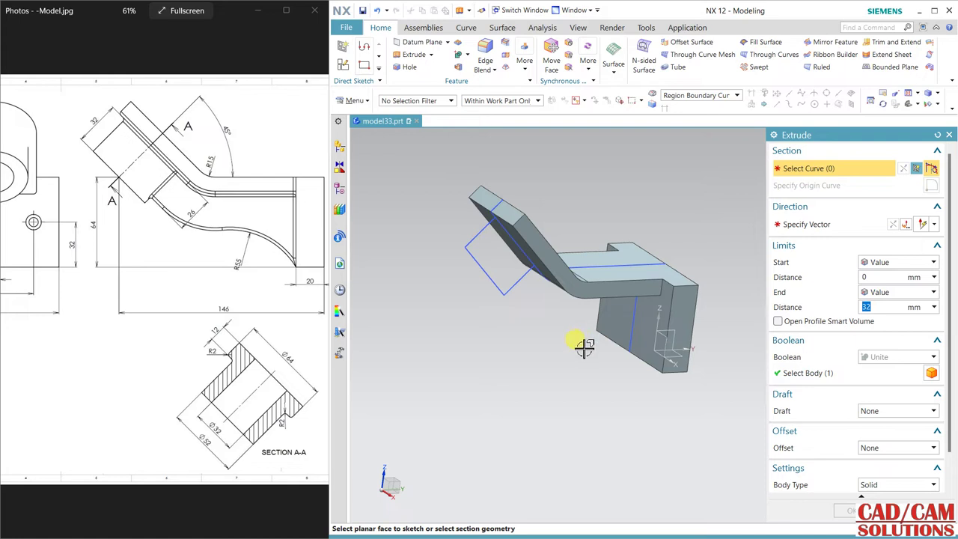
Extrude the rectangular boss profile symmetrically by 52/2 and unite it
left_click(487, 262)
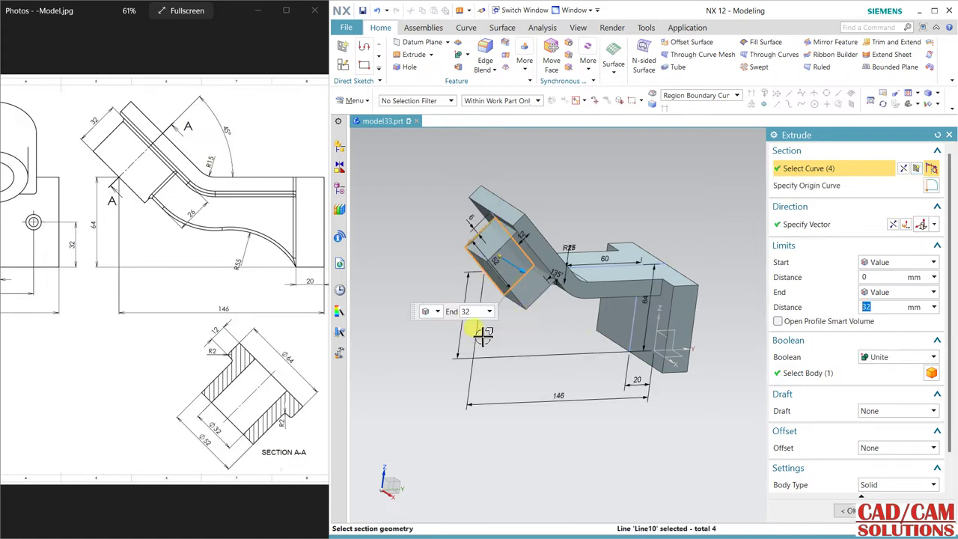
left_click(896, 292)
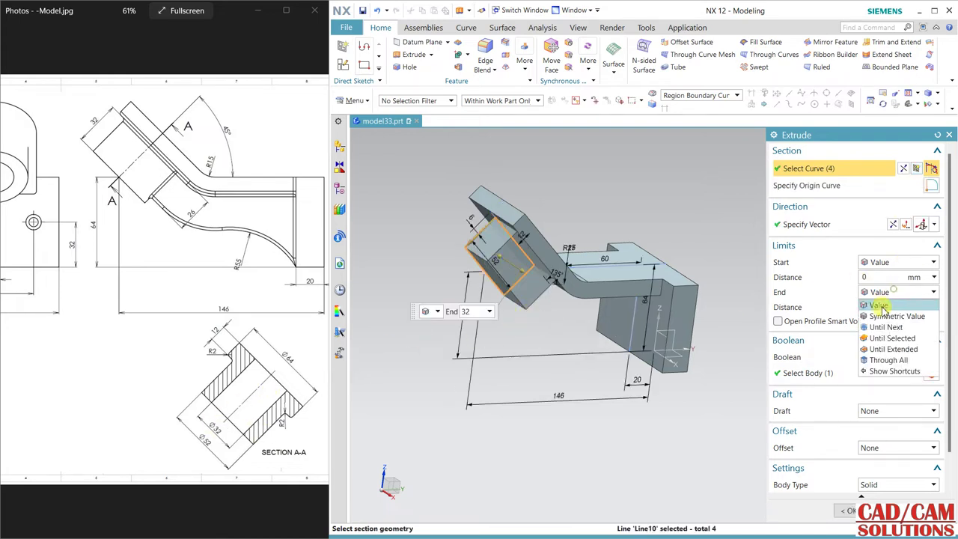
left_click(891, 311)
type("52/2")
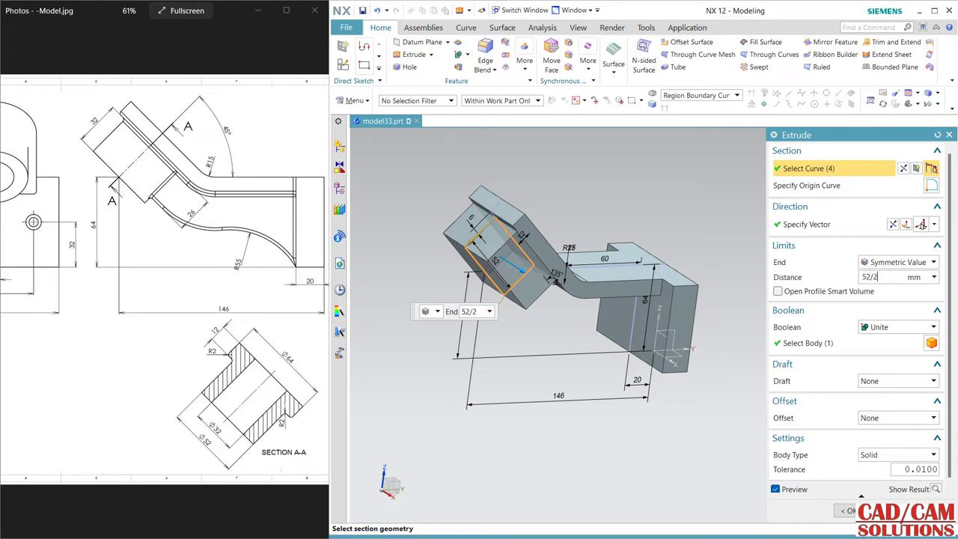
key("Return")
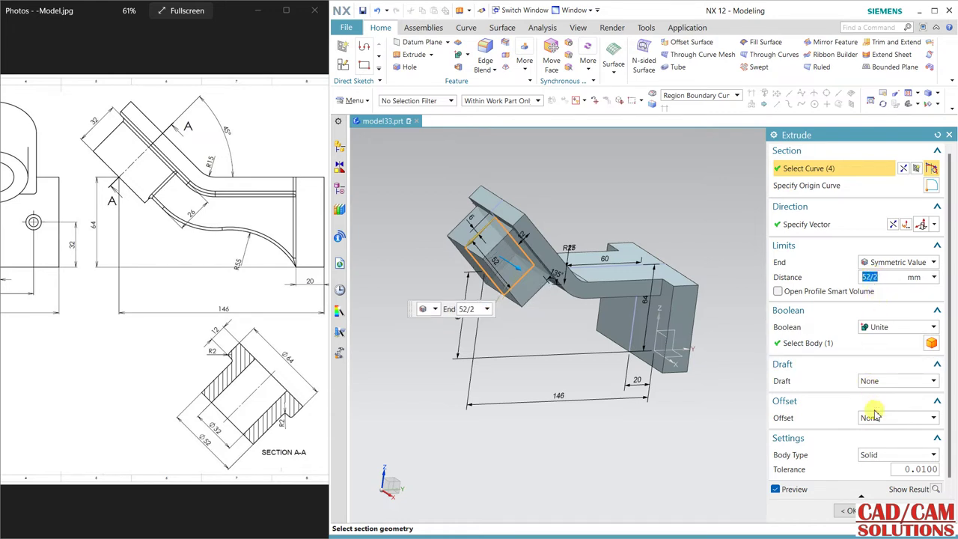
left_click(848, 511)
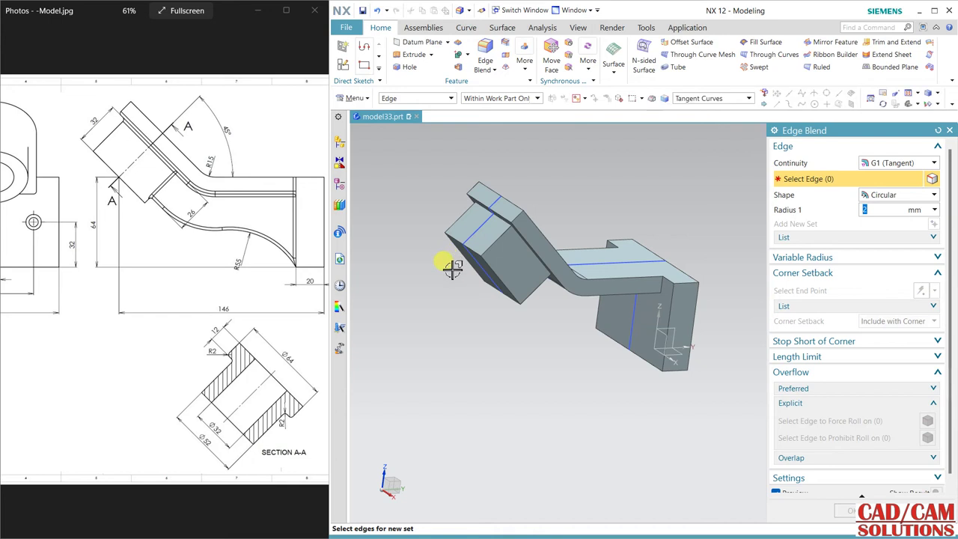
Blend the four square boss edges with radius 26 to form a cylinder
left_click(480, 239)
left_click(460, 217)
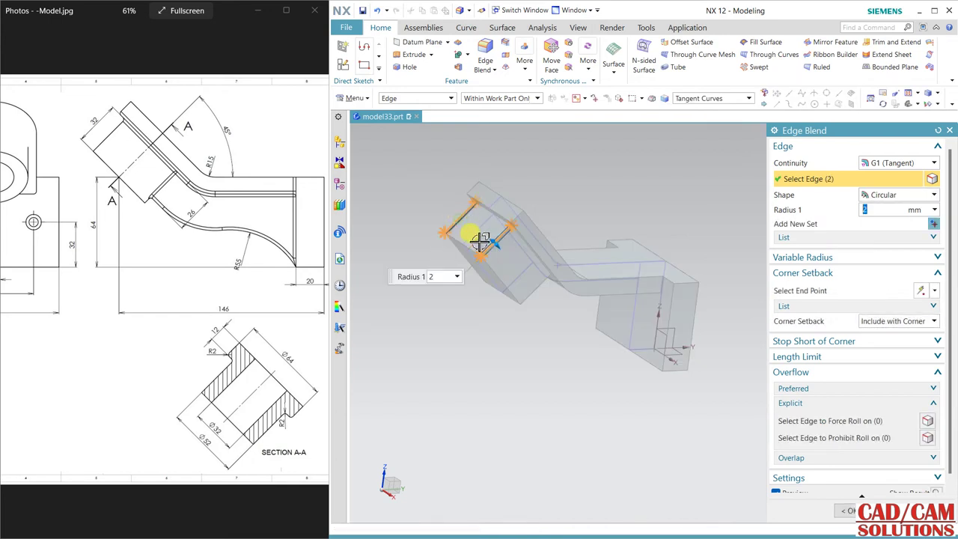
mouse_move(530, 362)
middle_mouse_down()
mouse_move(535, 283)
mouse_move(501, 271)
mouse_move(509, 239)
middle_mouse_up()
left_click(542, 265)
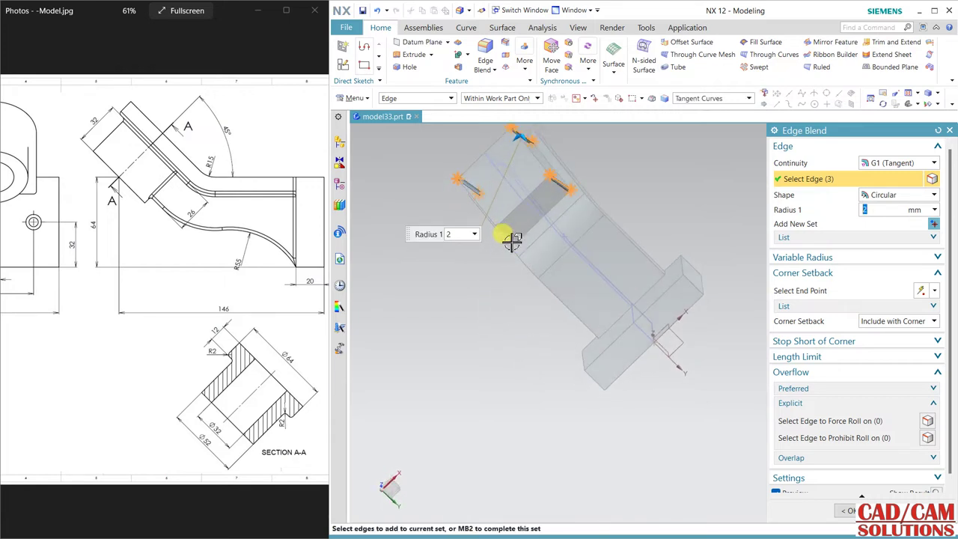
left_click(507, 233)
middle_click_drag(501, 307, 497, 349)
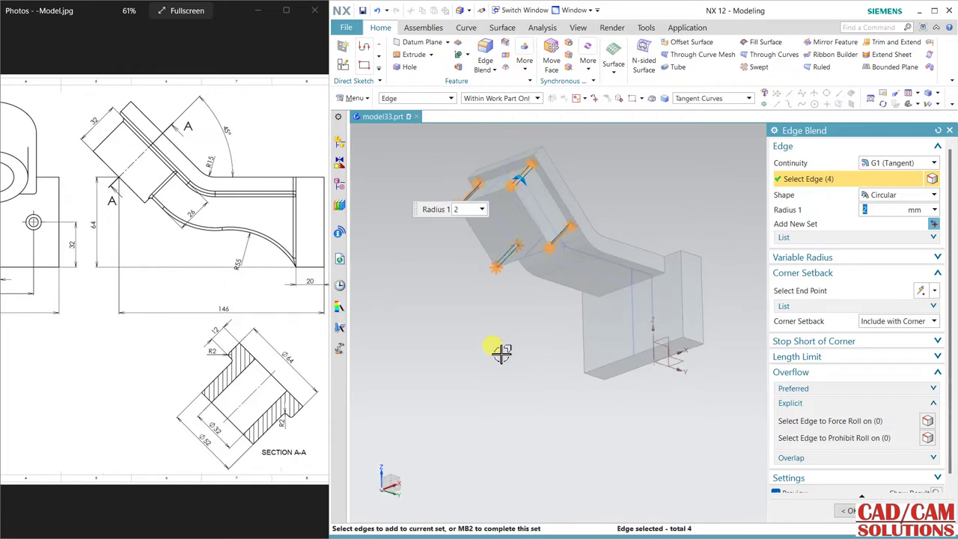
type("6")
key("Return")
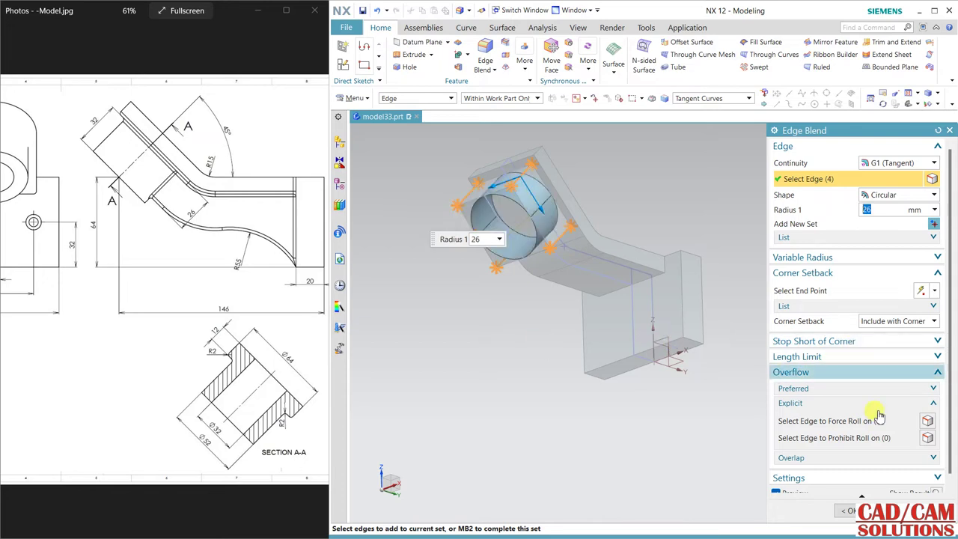
middle_click(823, 453)
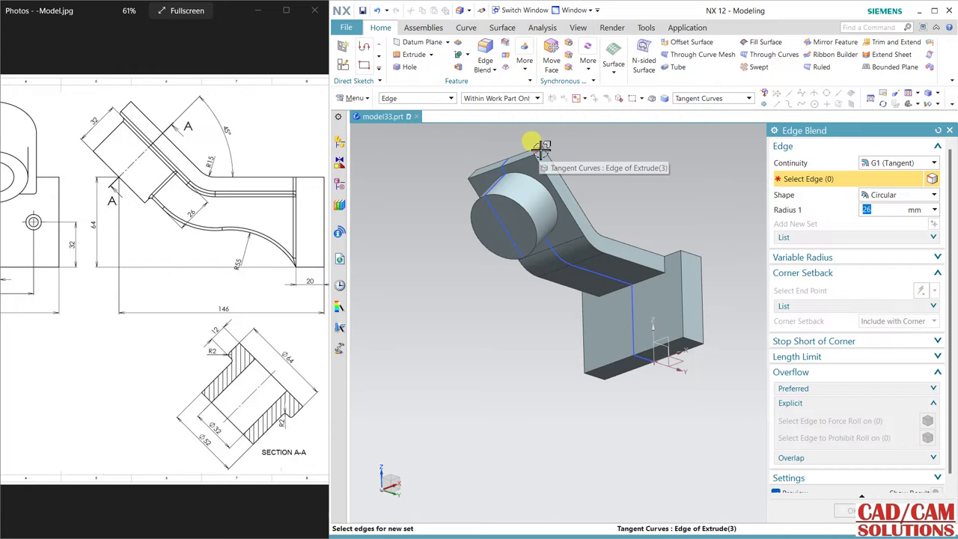
Blend the arm's two top edges with radius 32
left_click(540, 149)
left_click(476, 172)
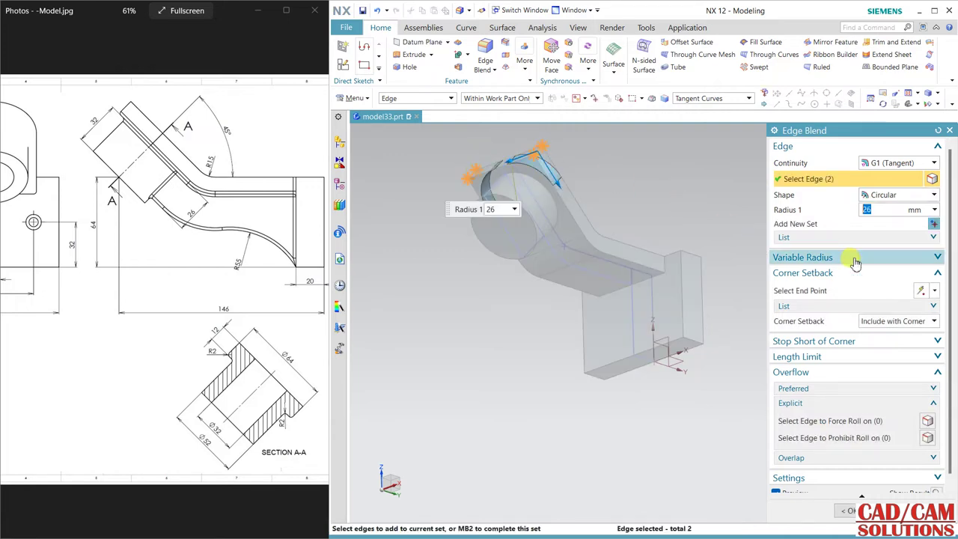
type("32")
key("Return")
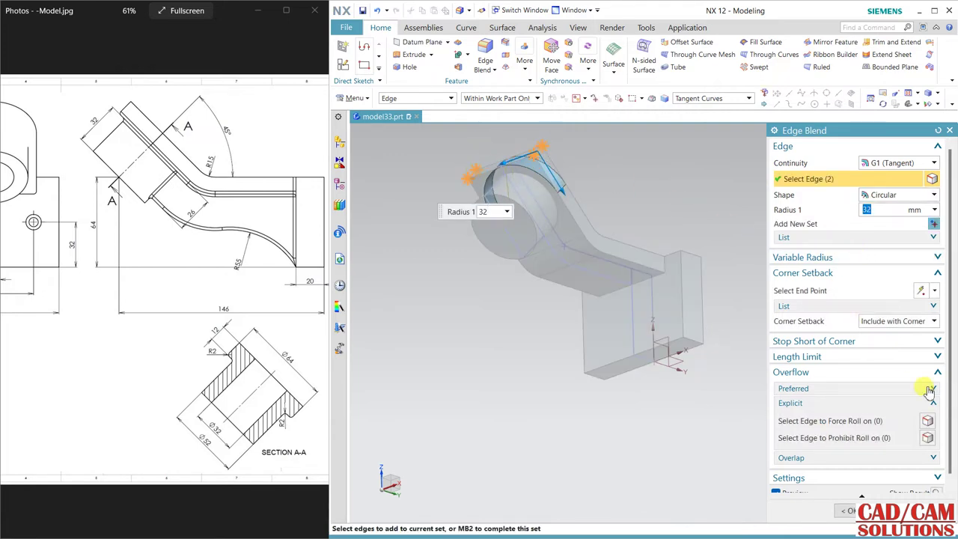
left_click(890, 511)
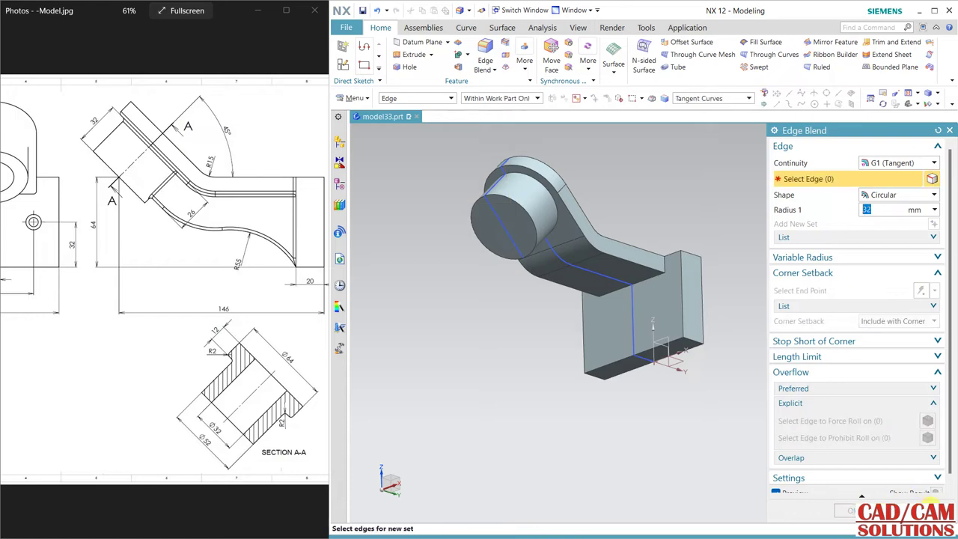
left_click(930, 509)
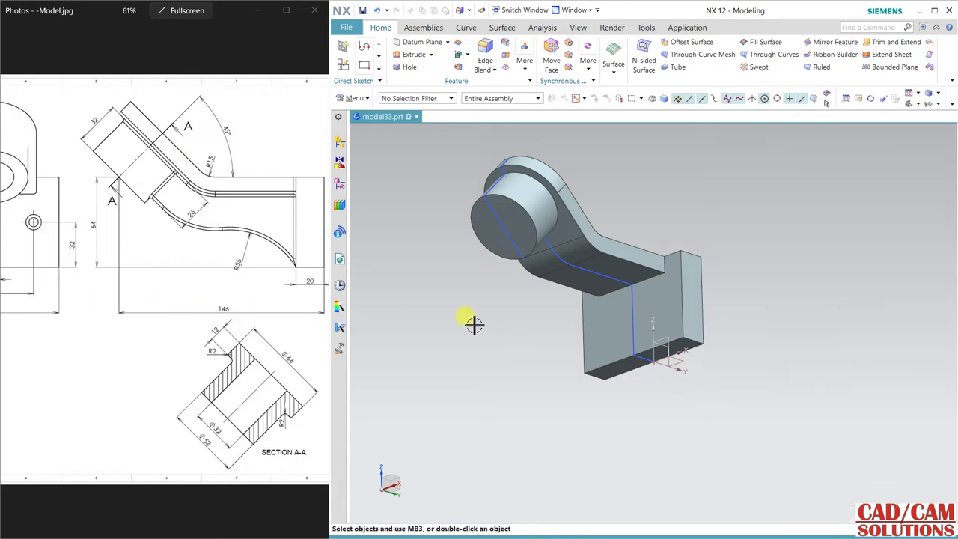
mouse_move(475, 324)
middle_mouse_down()
mouse_move(522, 299)
mouse_move(517, 317)
middle_mouse_up()
scroll(175, 254, "up", 2)
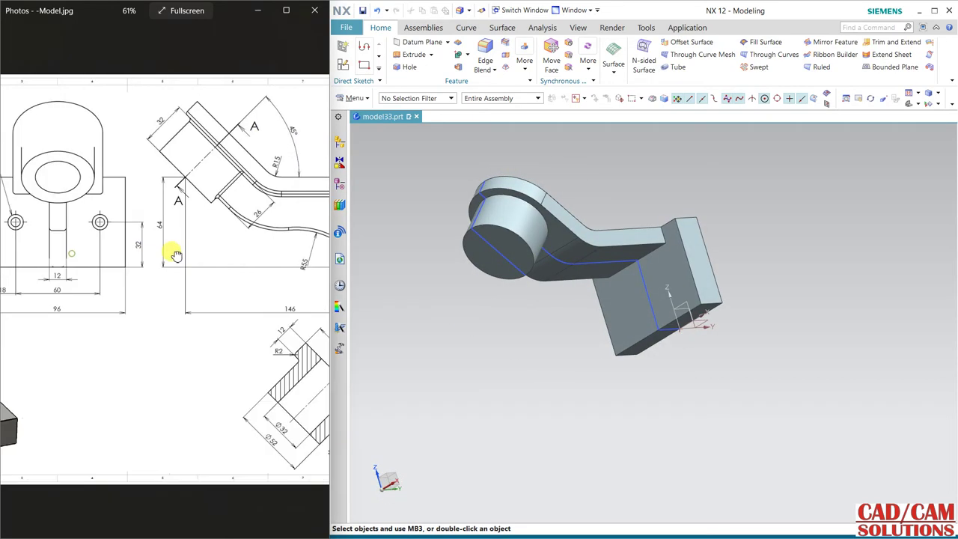
left_click_drag(175, 254, 298, 243)
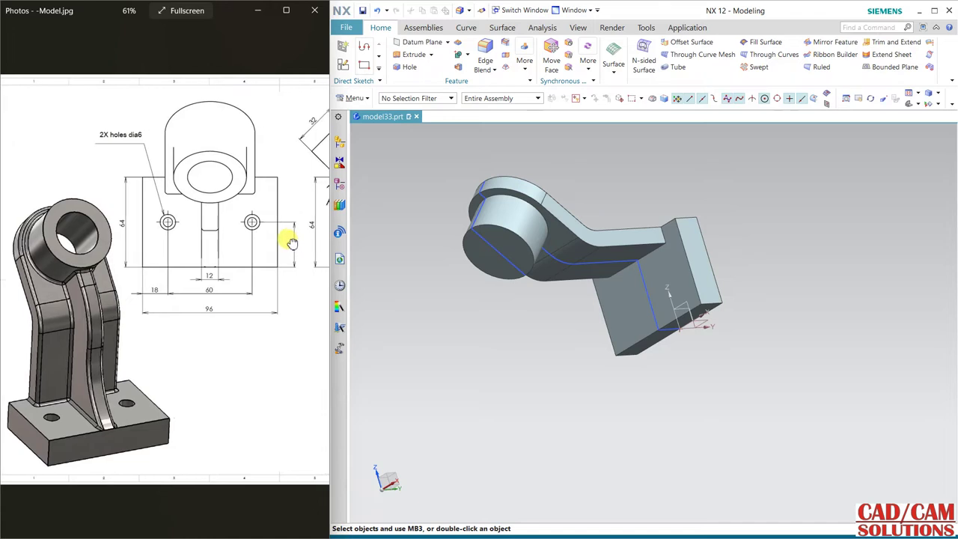
left_click_drag(298, 243, 267, 238)
mouse_move(609, 295)
middle_mouse_down()
mouse_move(563, 311)
mouse_move(573, 316)
middle_mouse_up()
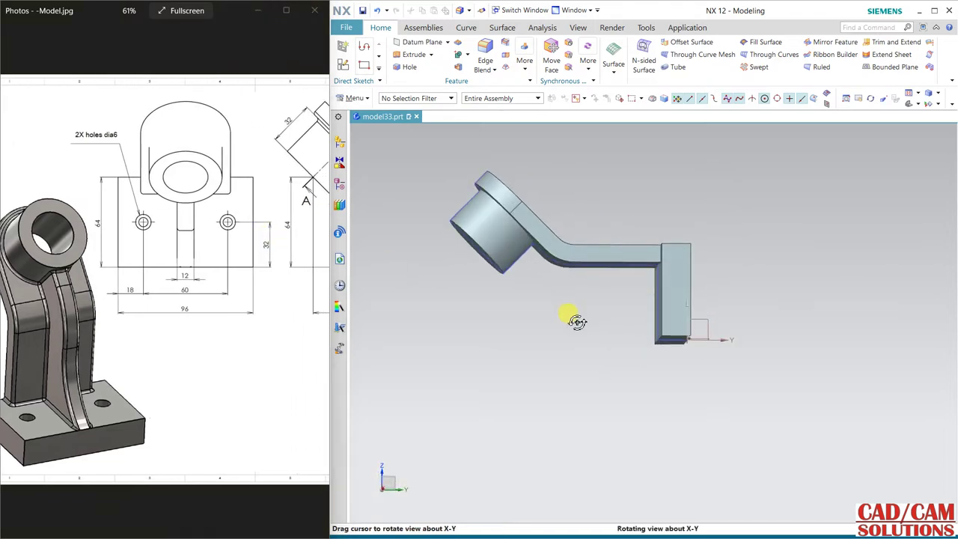
mouse_move(223, 303)
left_mouse_down()
mouse_move(70, 285)
mouse_move(6, 289)
left_mouse_up()
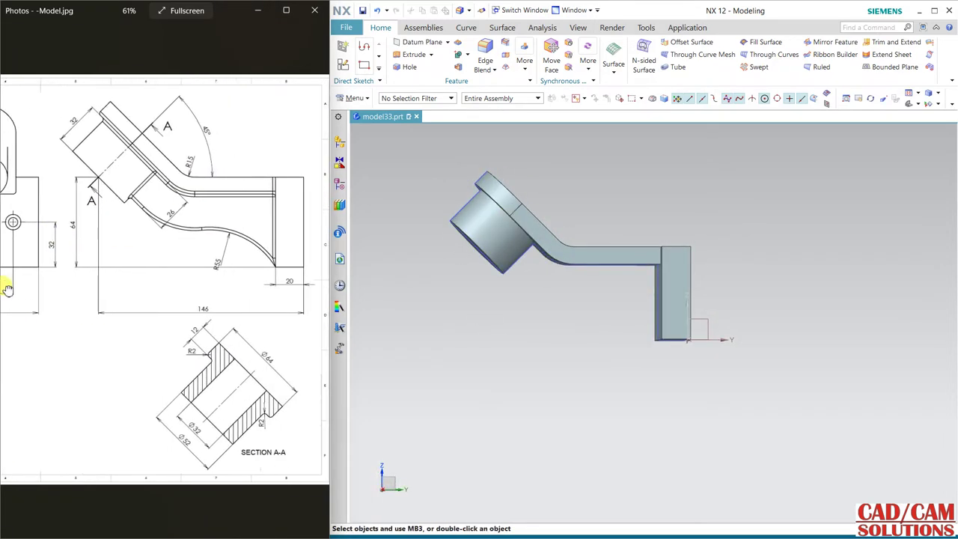
Create a new sketch on the YZ plane
left_click(344, 66)
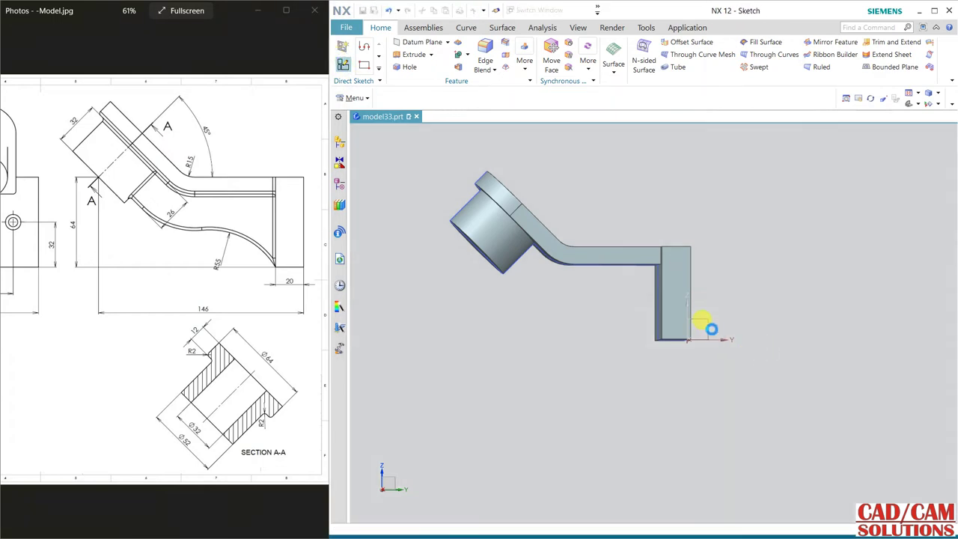
left_click(712, 322)
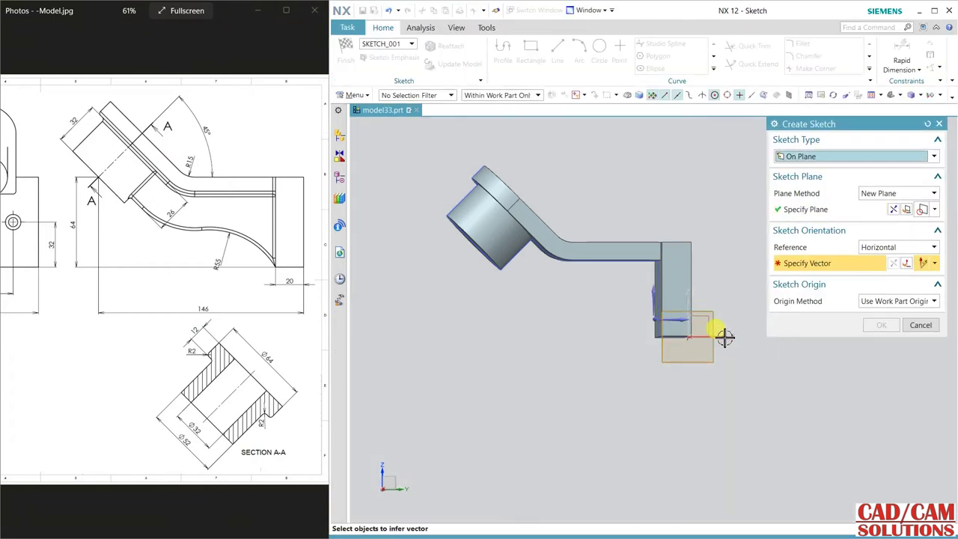
left_click(884, 328)
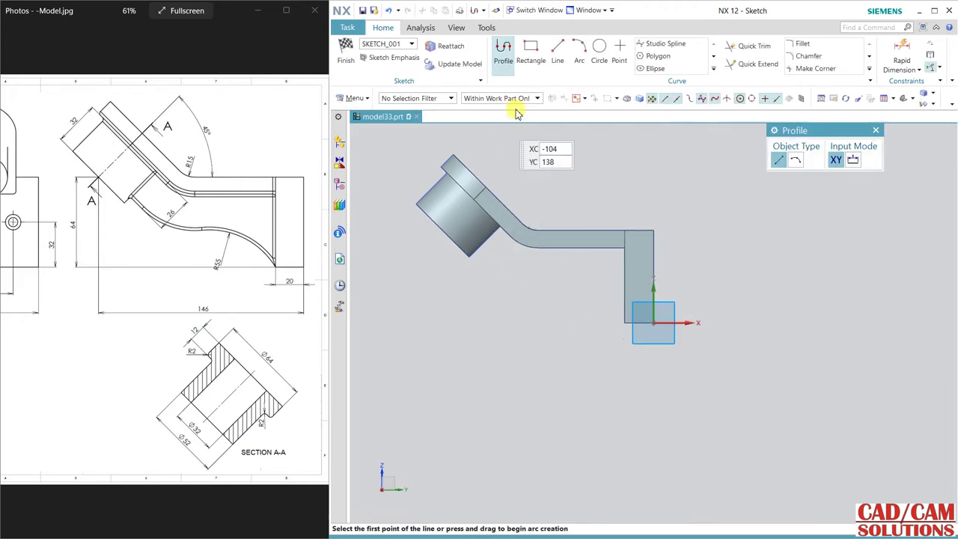
Draw two connected three-point arcs from the base corner toward the boss
left_click(577, 50)
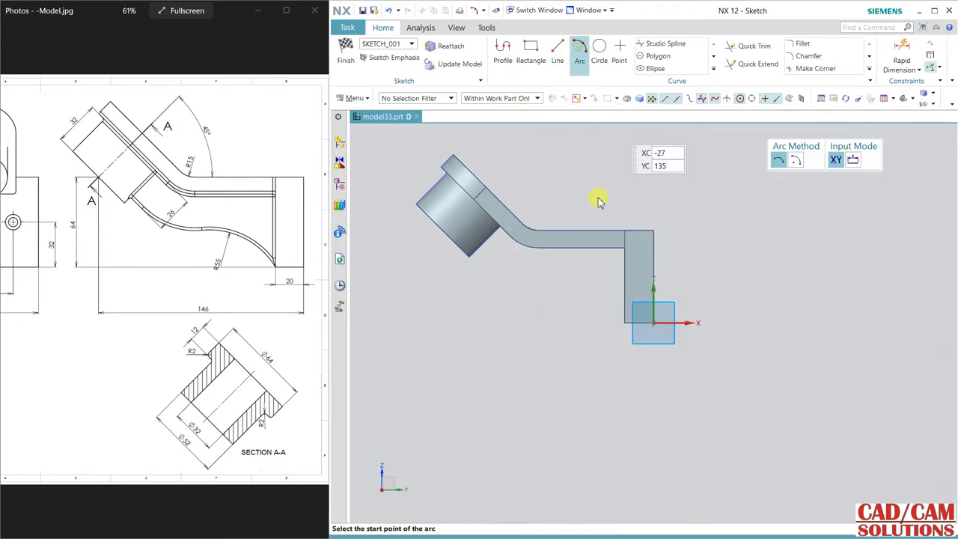
left_click(626, 321)
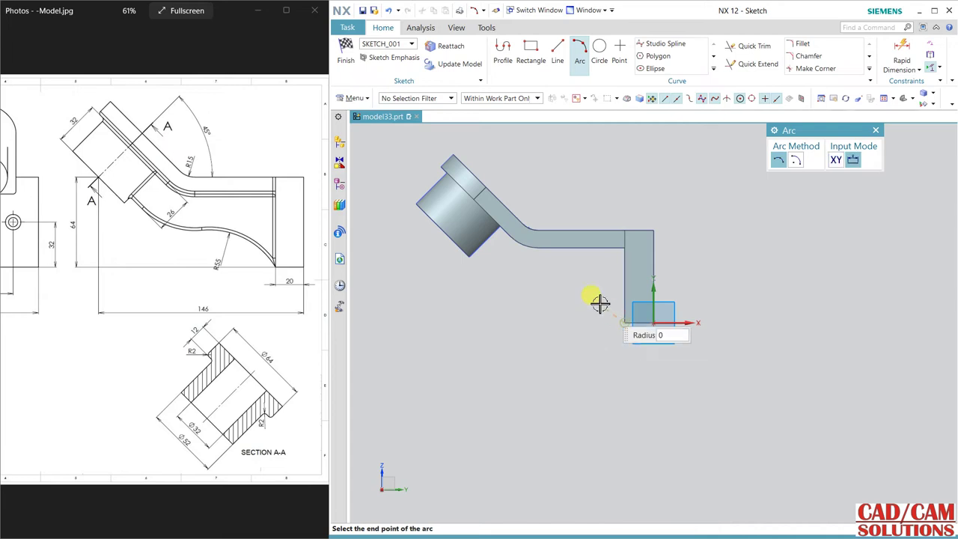
left_click(534, 285)
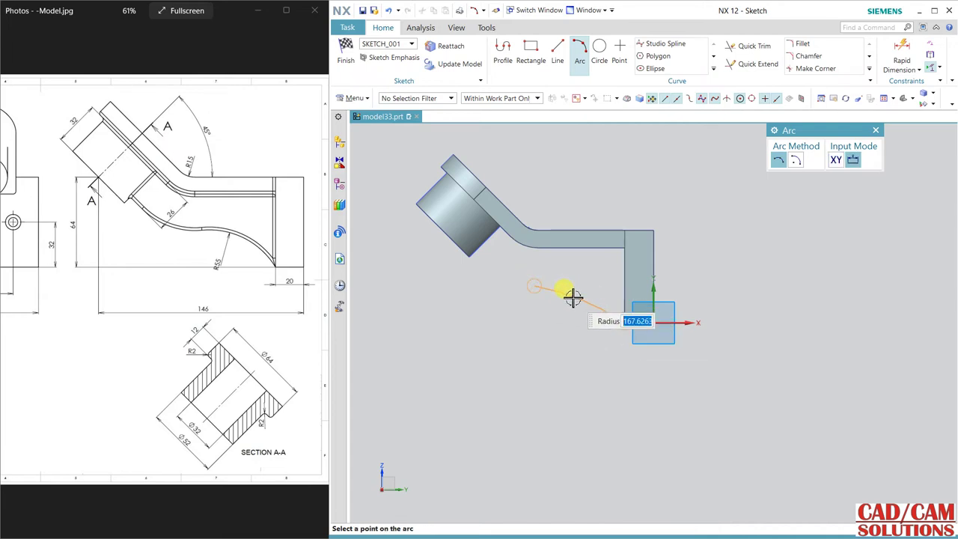
left_click(572, 297)
left_click(534, 285)
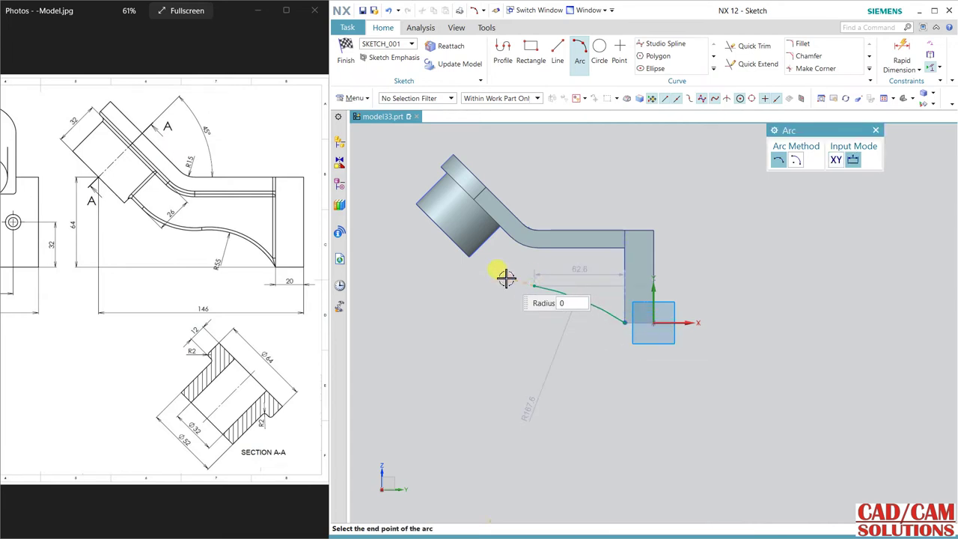
left_click(491, 265)
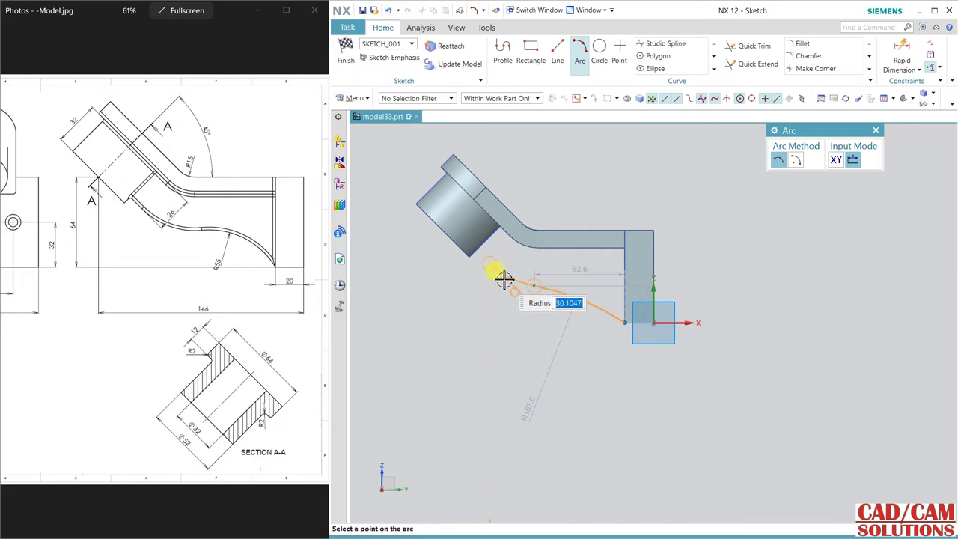
left_click(504, 278)
key("Escape")
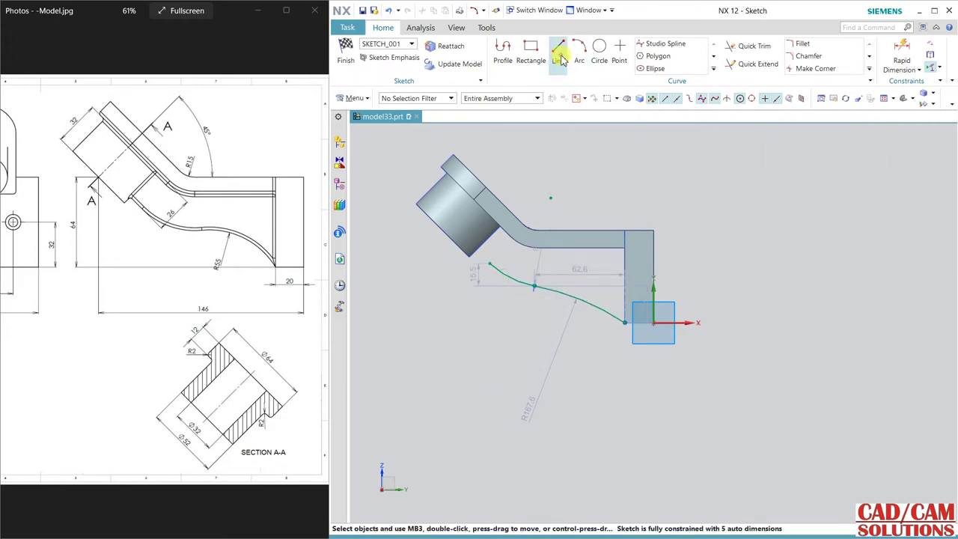
Draw two lines, one from the arc's open end and one from the cylinder corner, to the boss edge
left_click(559, 53)
scroll(488, 247, "up", 2)
left_click(487, 270)
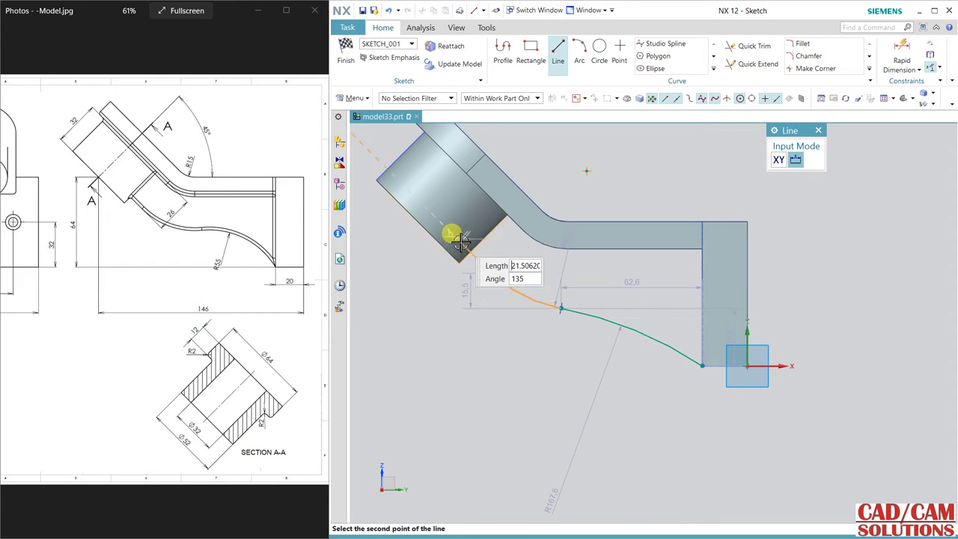
left_click(459, 239)
key("Escape")
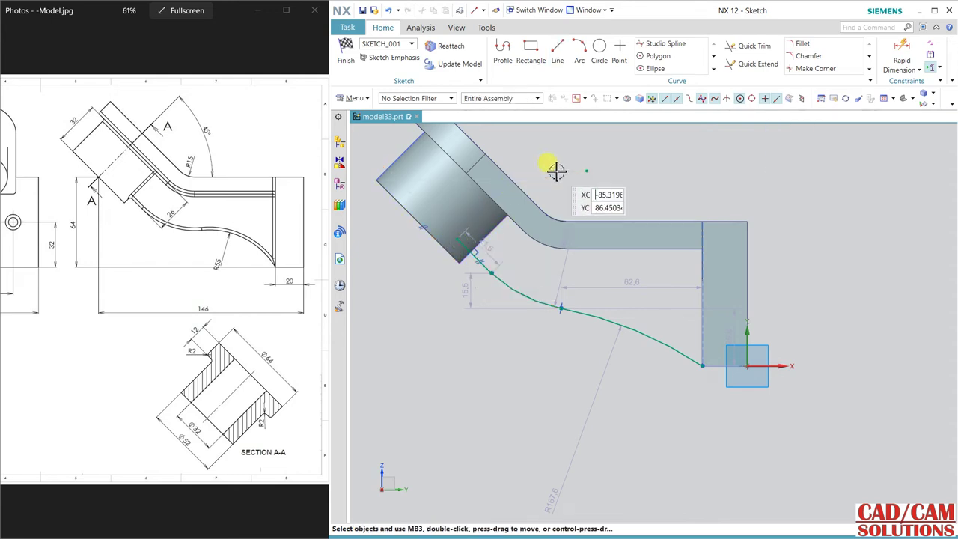
scroll(501, 251, "up", 1)
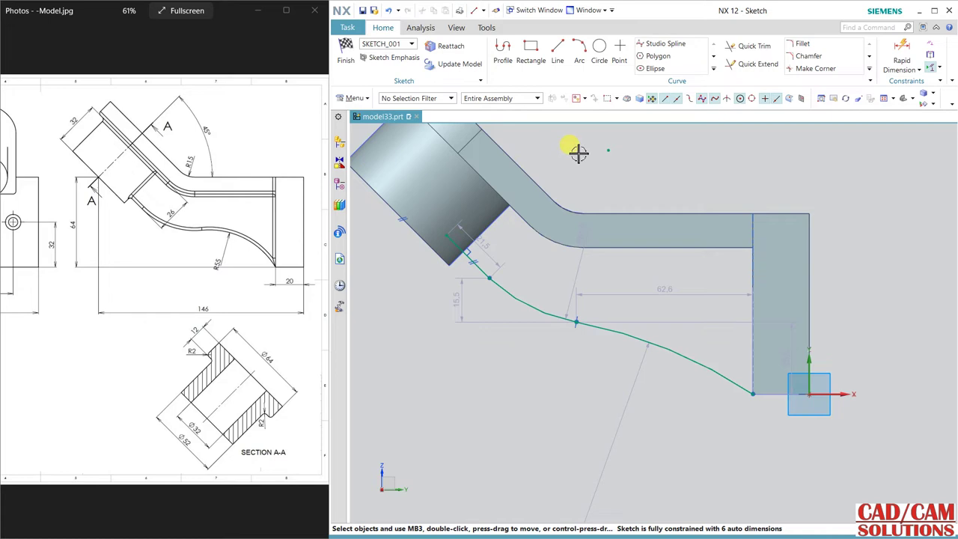
left_click(557, 54)
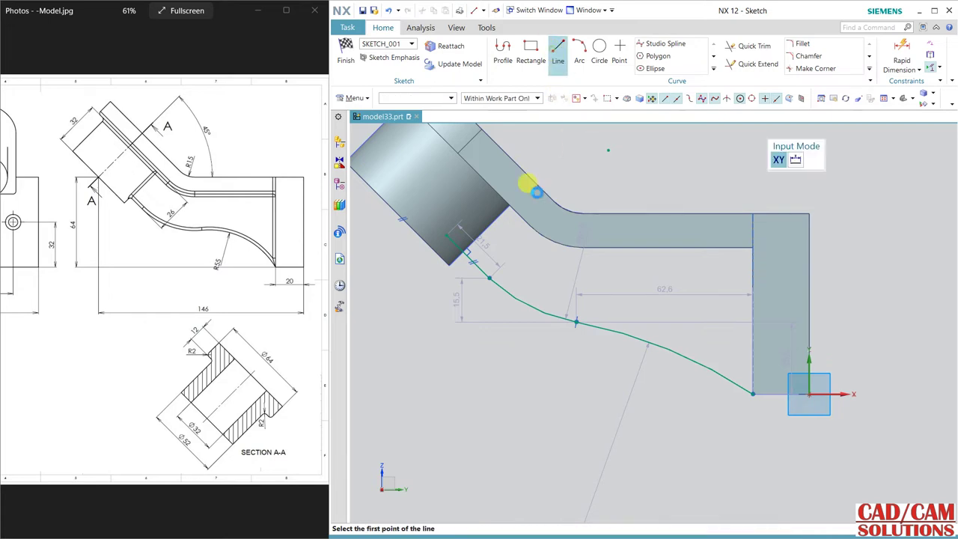
left_click(509, 207)
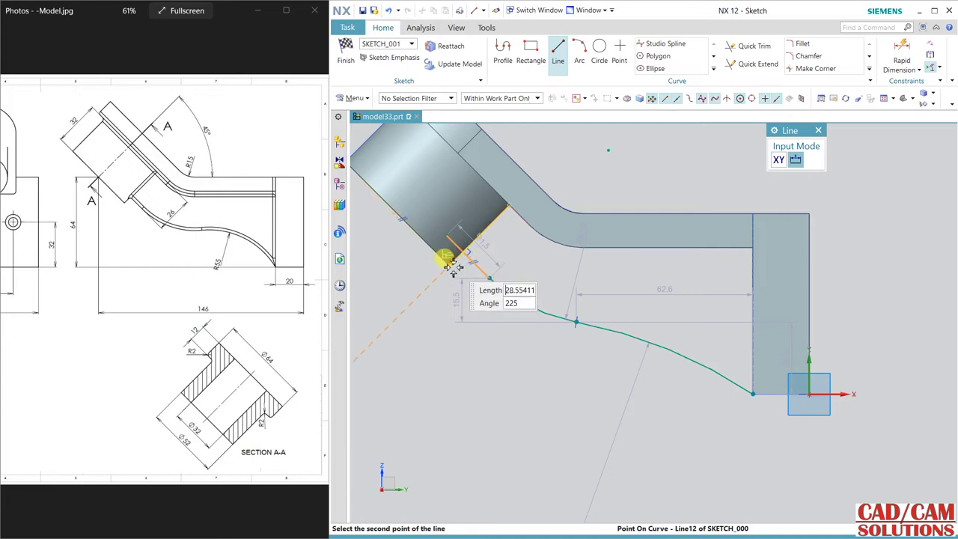
left_click(449, 265)
key("Escape")
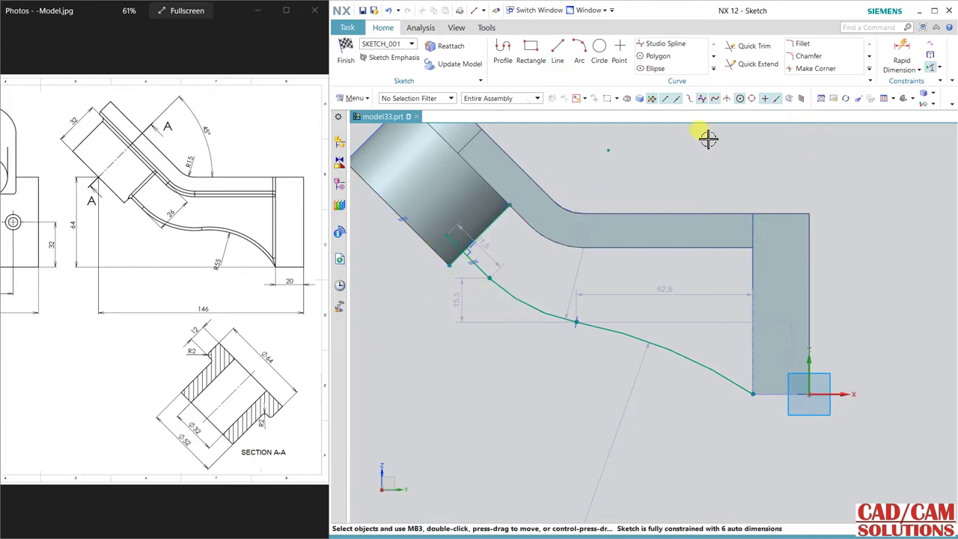
Corner the line at the cylinder edge and set the curve radius to 55
left_click(812, 70)
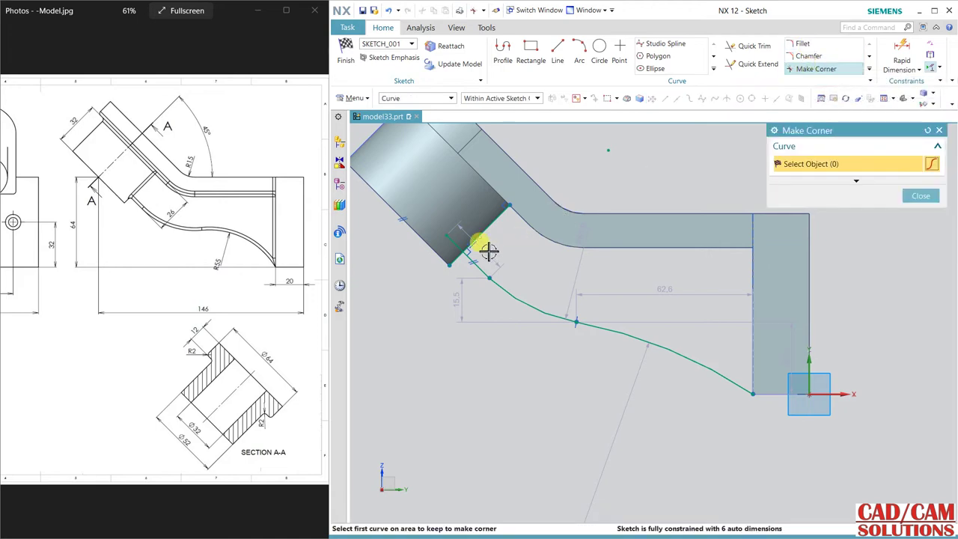
left_click(468, 246)
left_click(478, 264)
key("Escape")
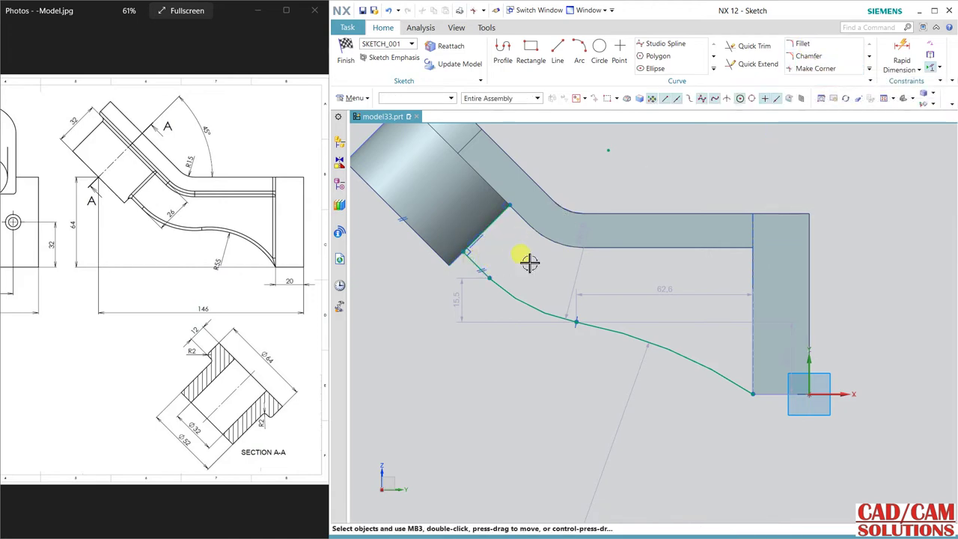
double_click(635, 391)
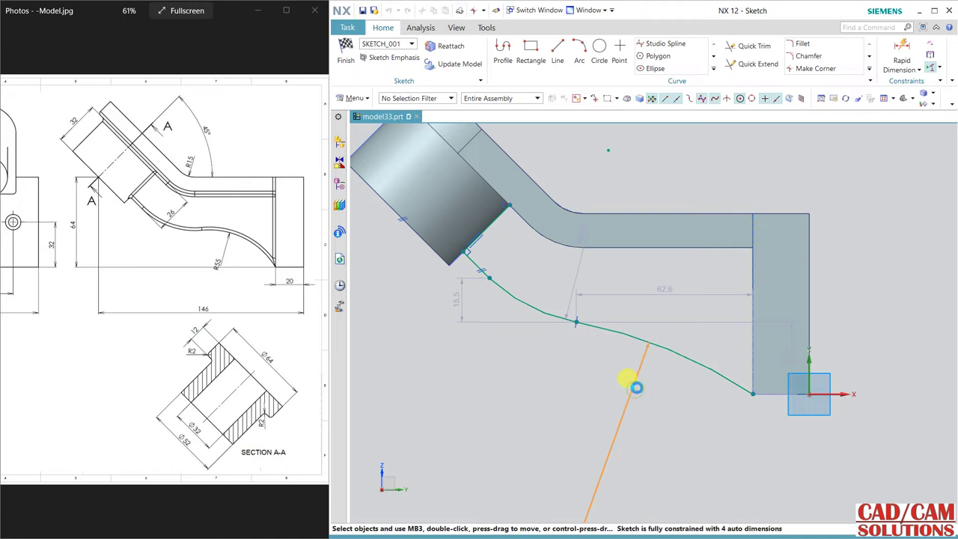
type("55")
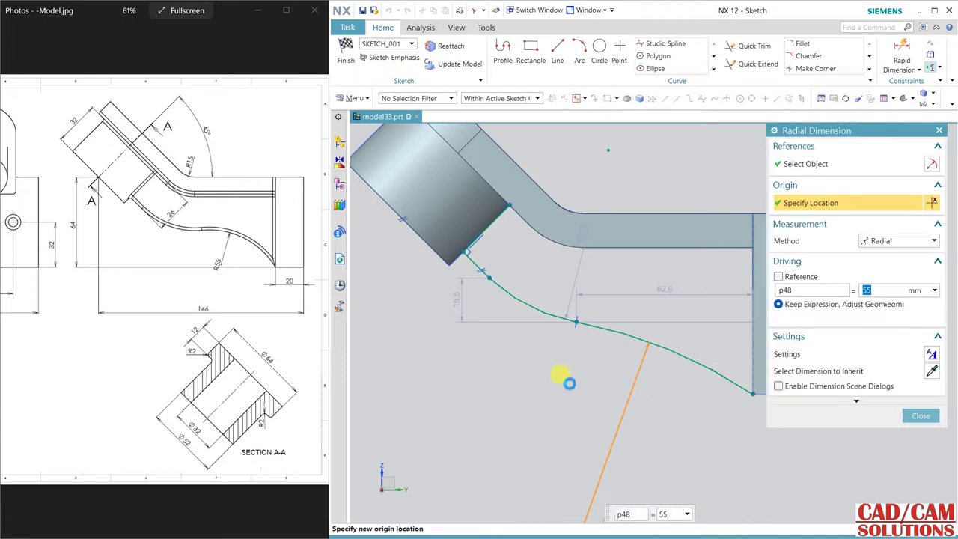
key("Return")
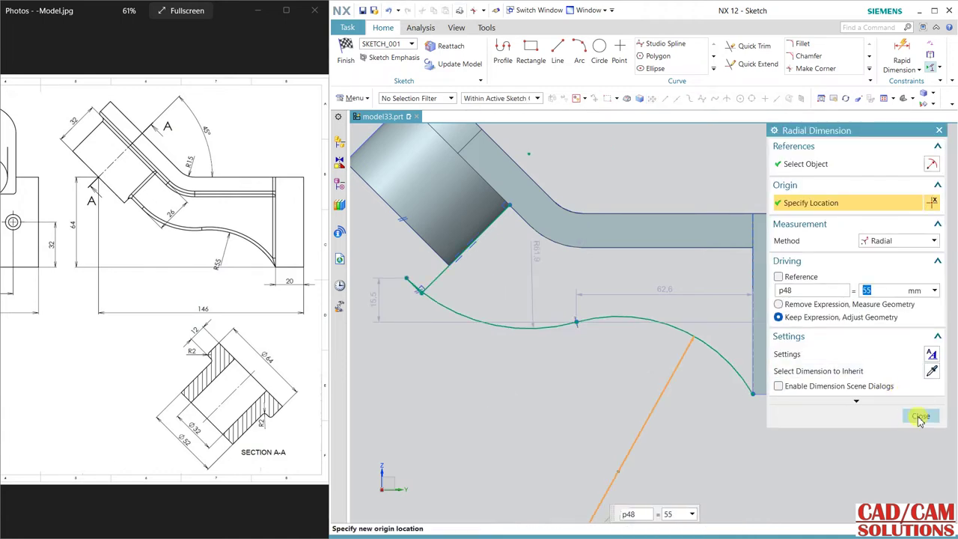
left_click(920, 415)
Snap the line end onto the cylinder edge and make the line tangent to the curve
left_click_drag(435, 287, 460, 256)
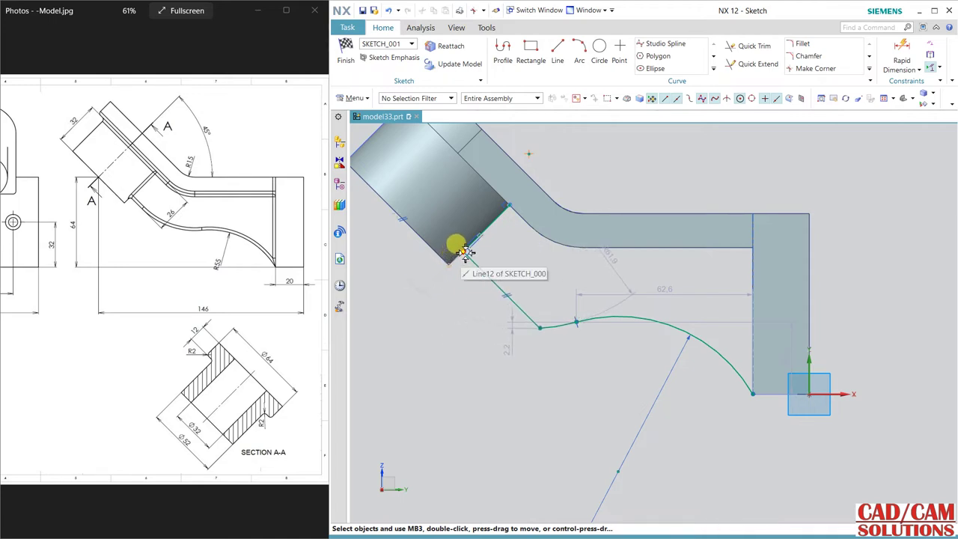
left_click_drag(461, 257, 461, 256)
right_click(542, 361)
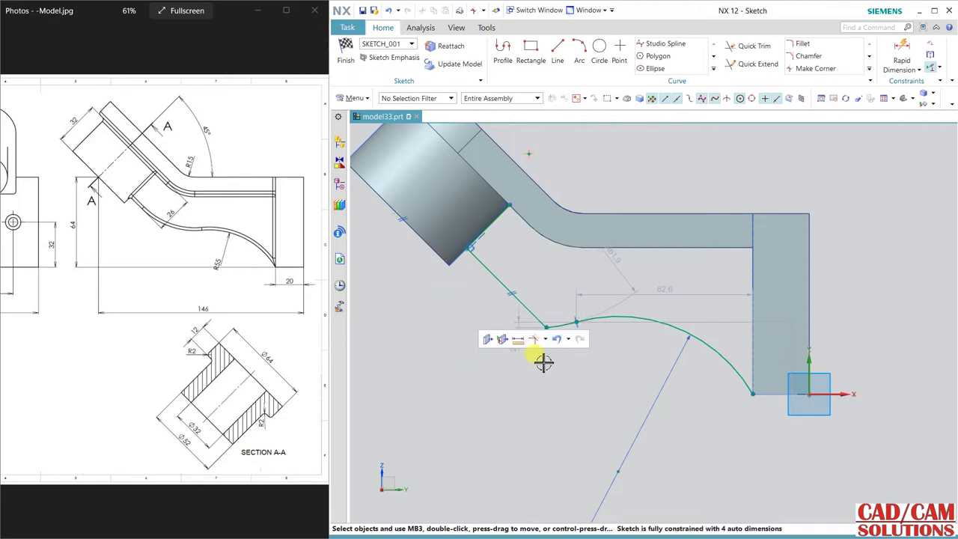
left_click_drag(546, 321, 508, 295)
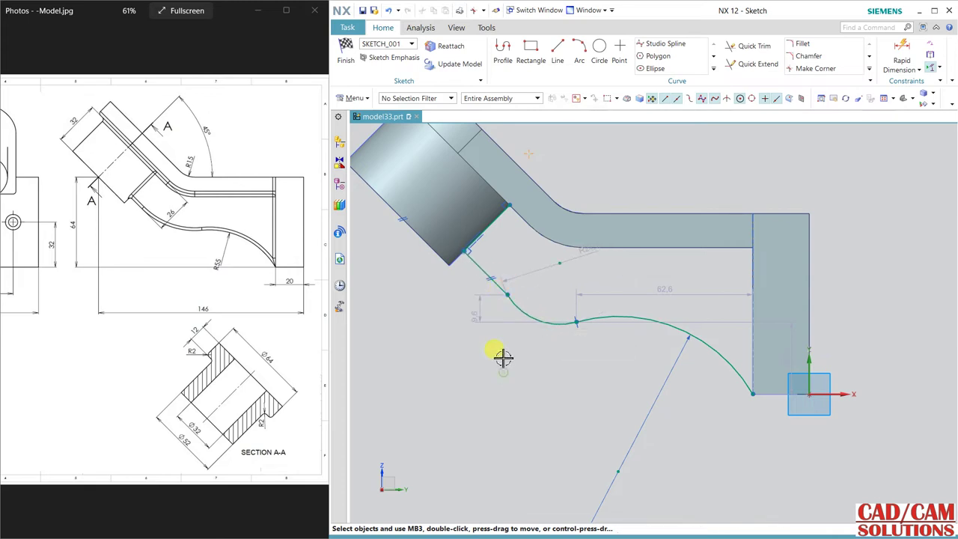
left_click(929, 53)
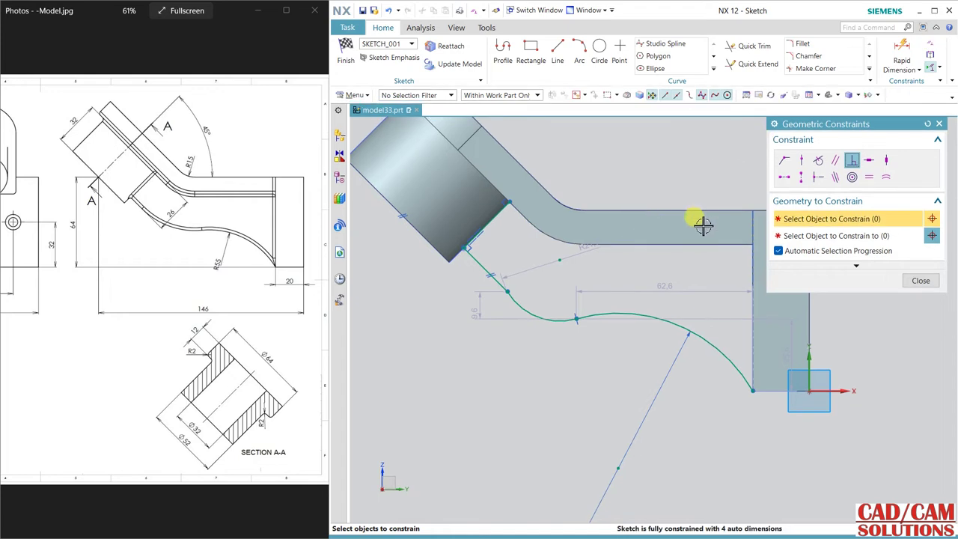
left_click(490, 273)
left_click(519, 303)
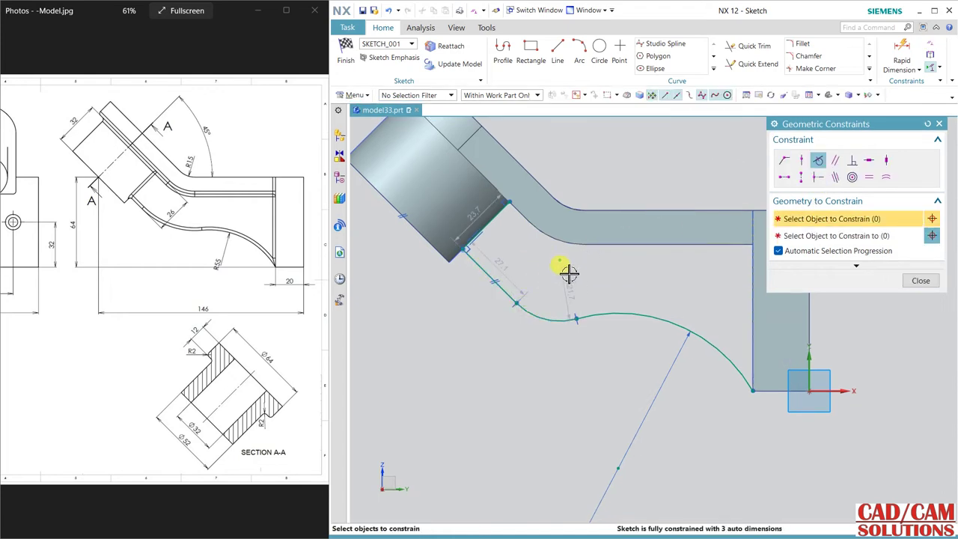
left_click(920, 280)
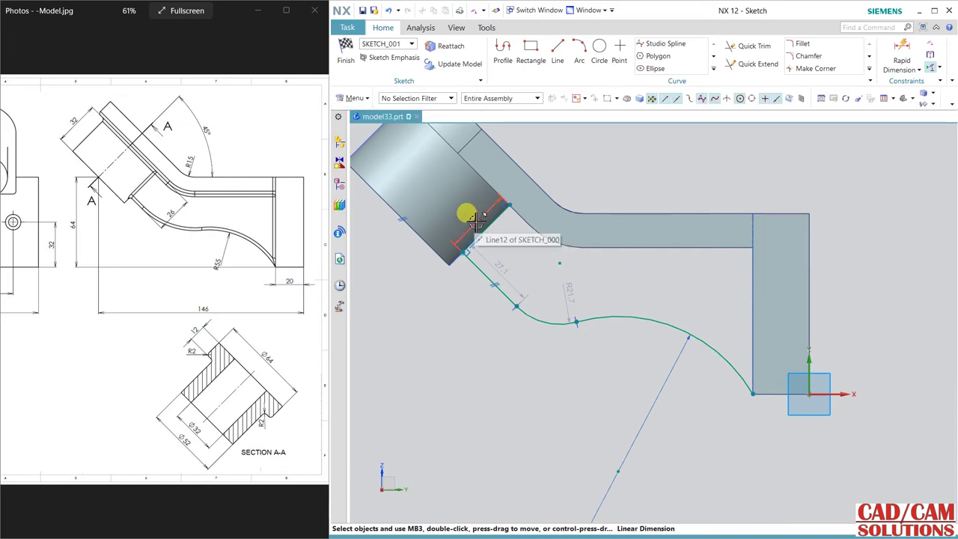
Make the 26 mm cylinder-edge dimension driving and fine-tune the arc endpoint
double_click(483, 214)
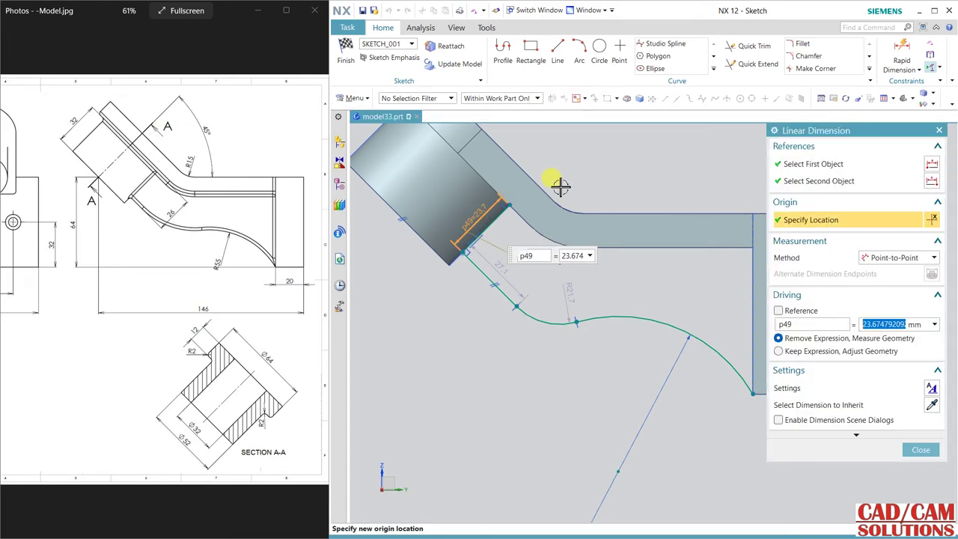
type("26")
left_click(559, 187)
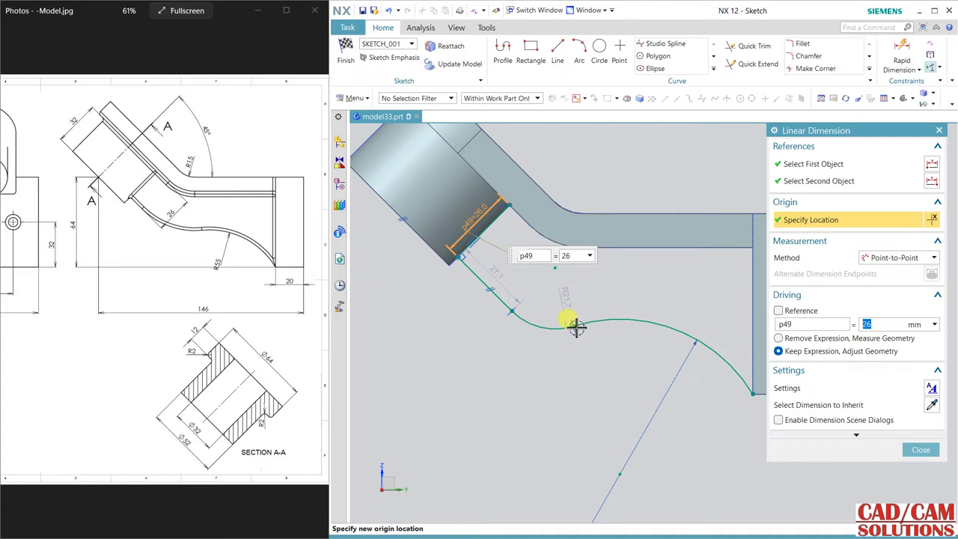
left_click(920, 449)
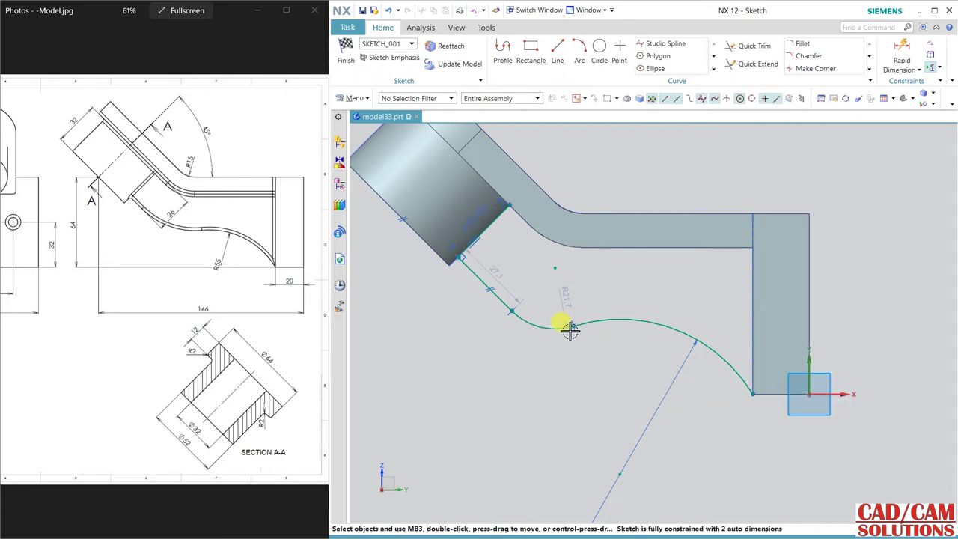
mouse_move(571, 329)
left_mouse_down()
mouse_move(631, 340)
mouse_move(610, 333)
left_mouse_up()
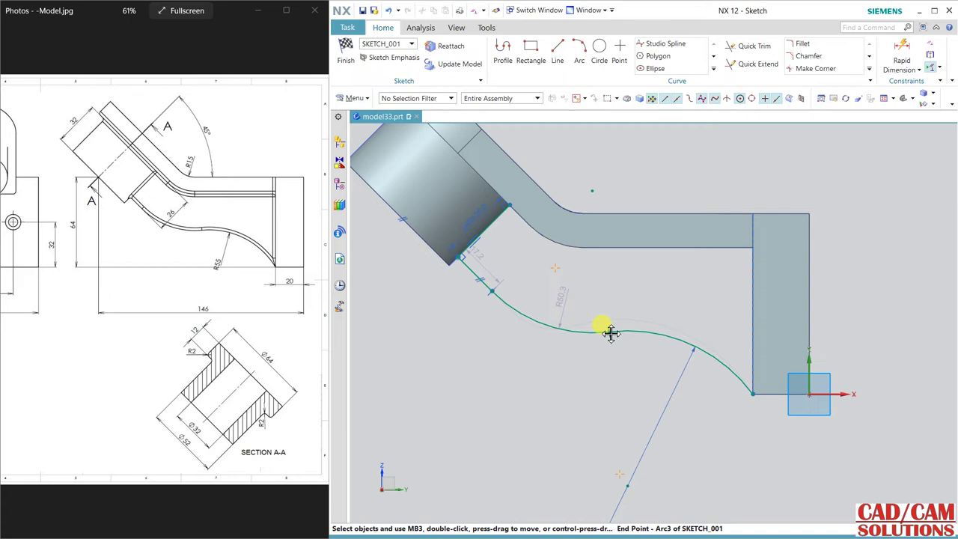
left_click_drag(611, 333, 608, 331)
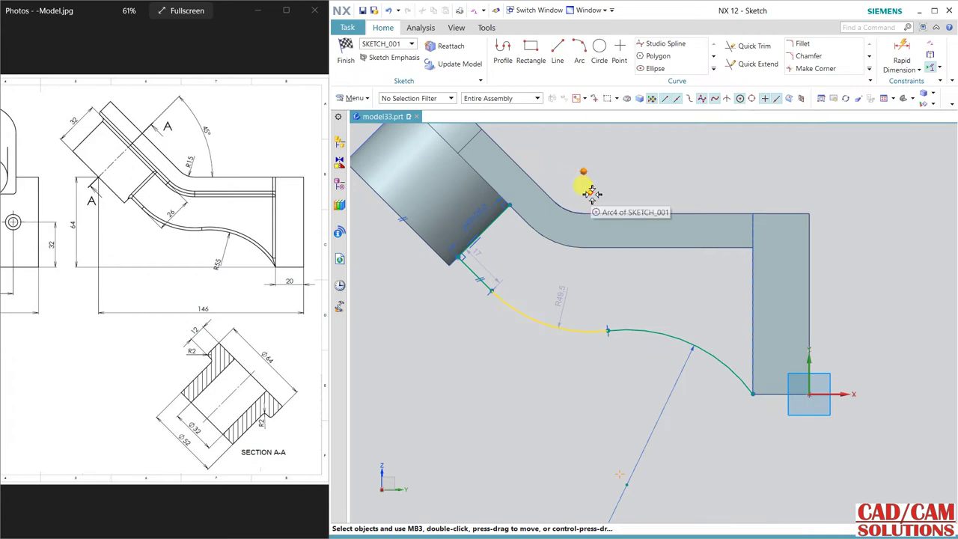
left_click(620, 176)
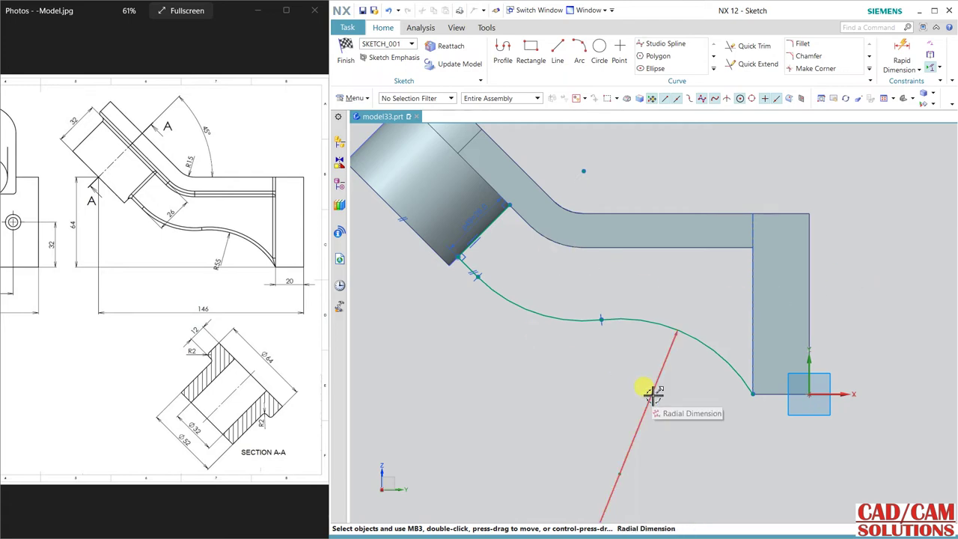
Finish the curve sketch and orbit to an isometric view of the bracket
left_click(499, 219)
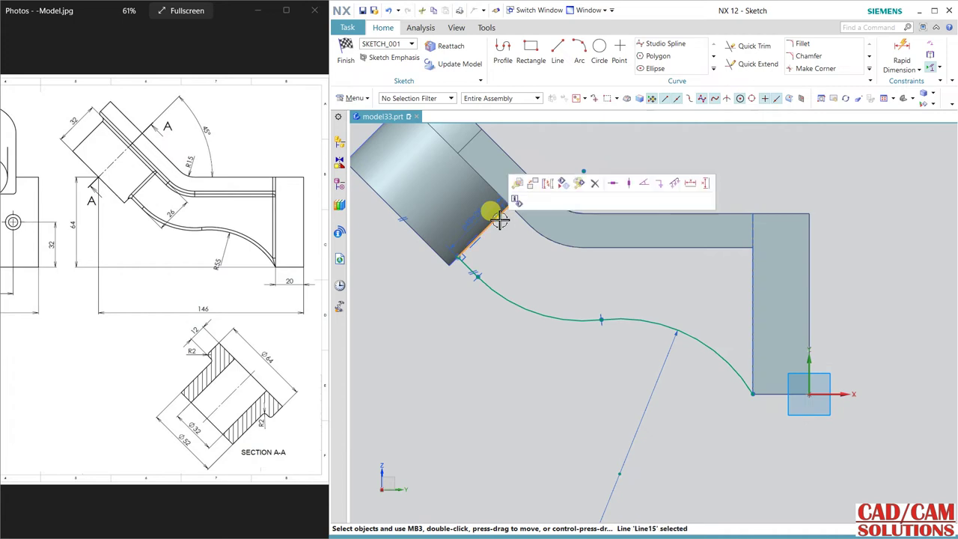
left_click(550, 185)
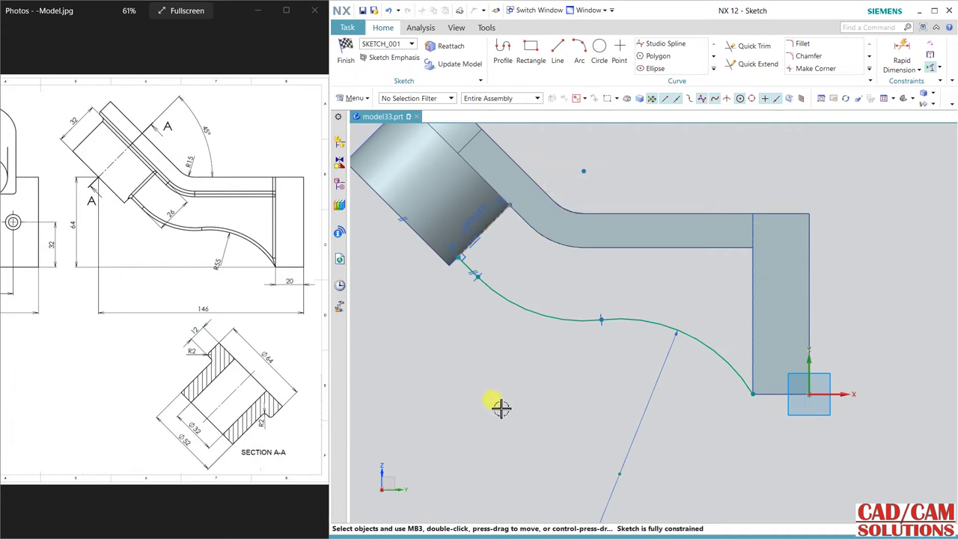
left_click(346, 54)
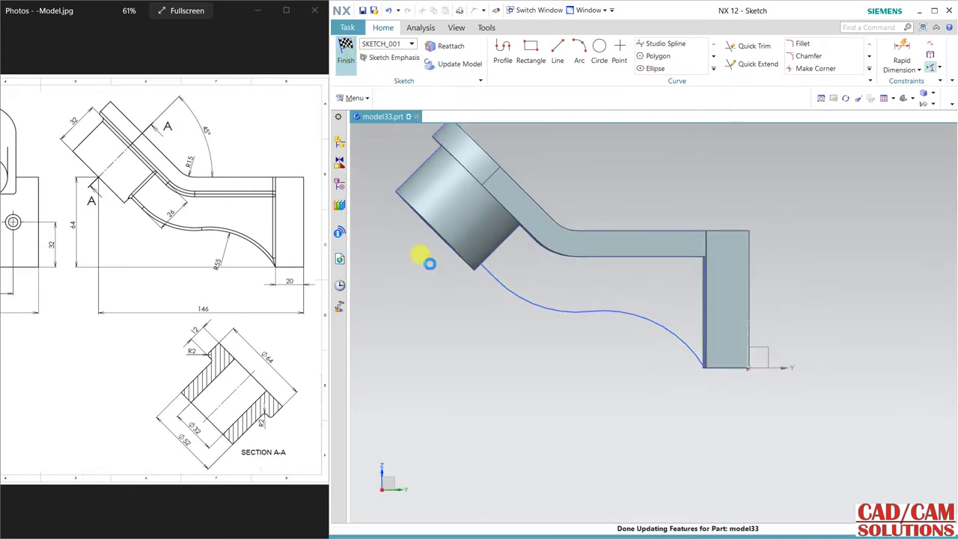
middle_click_drag(492, 353, 545, 263)
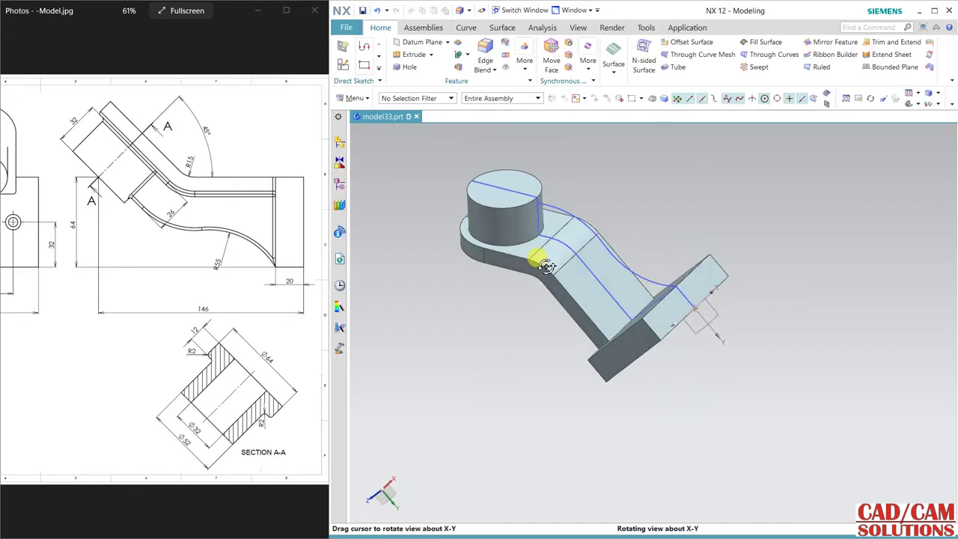
Start a Rib using the Single Curve filter, picking both sketch arcs and Line14 as its section
left_click(588, 66)
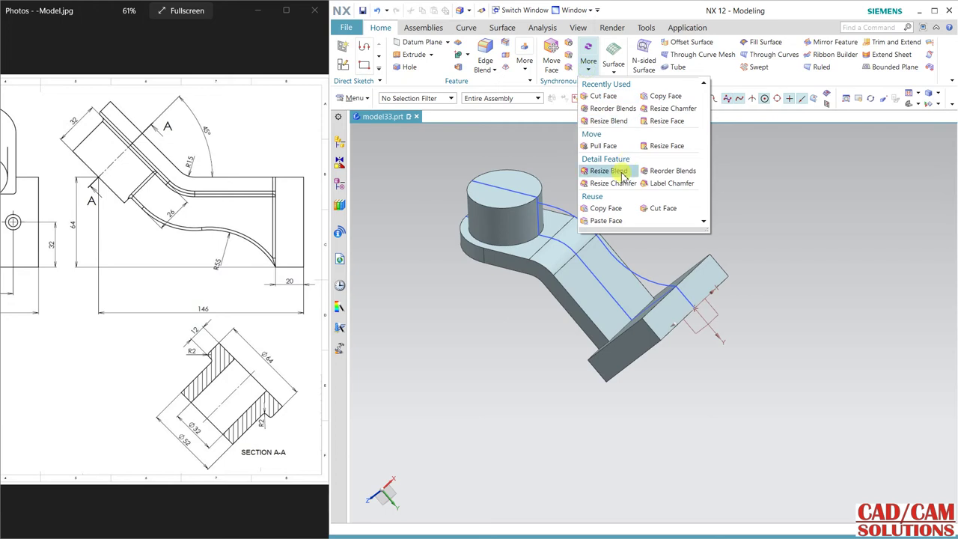
left_click(524, 60)
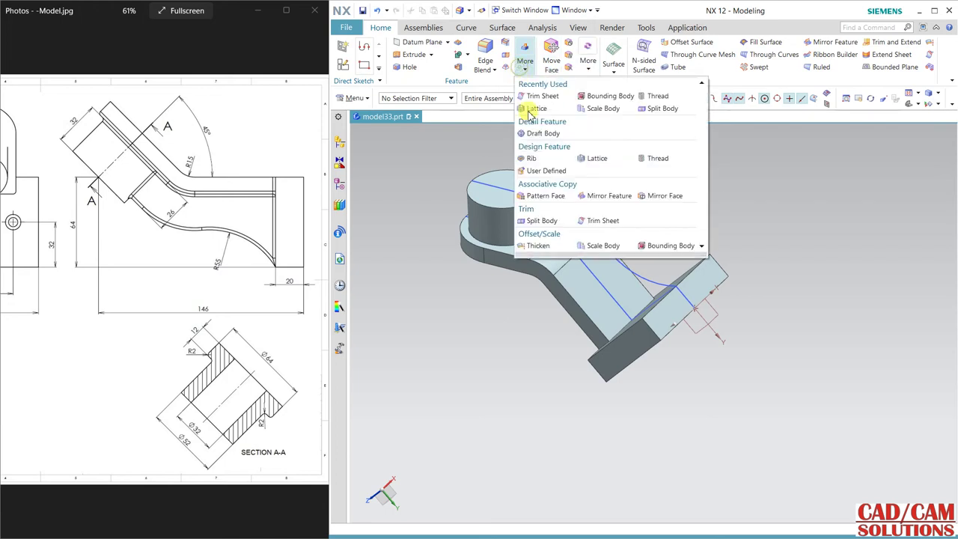
left_click(544, 159)
left_click(634, 174)
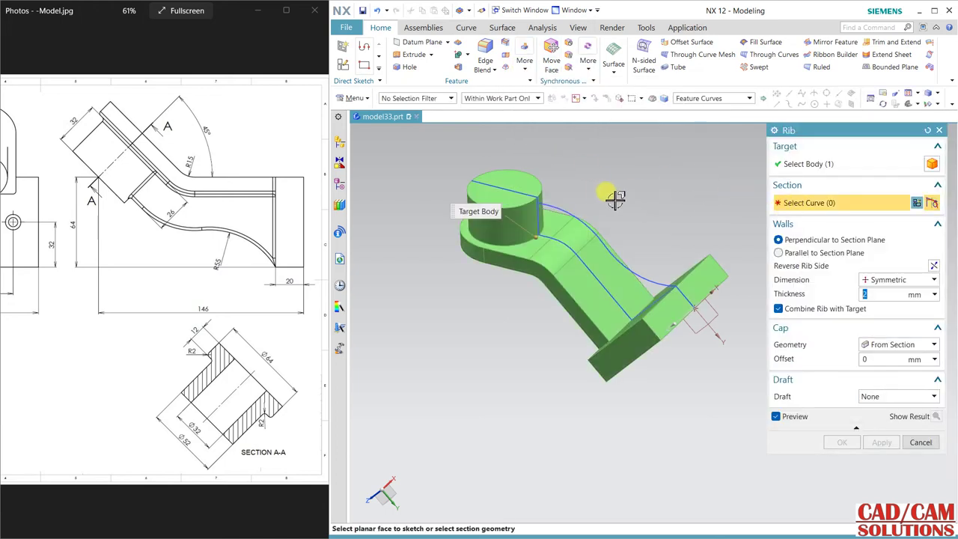
left_click(689, 98)
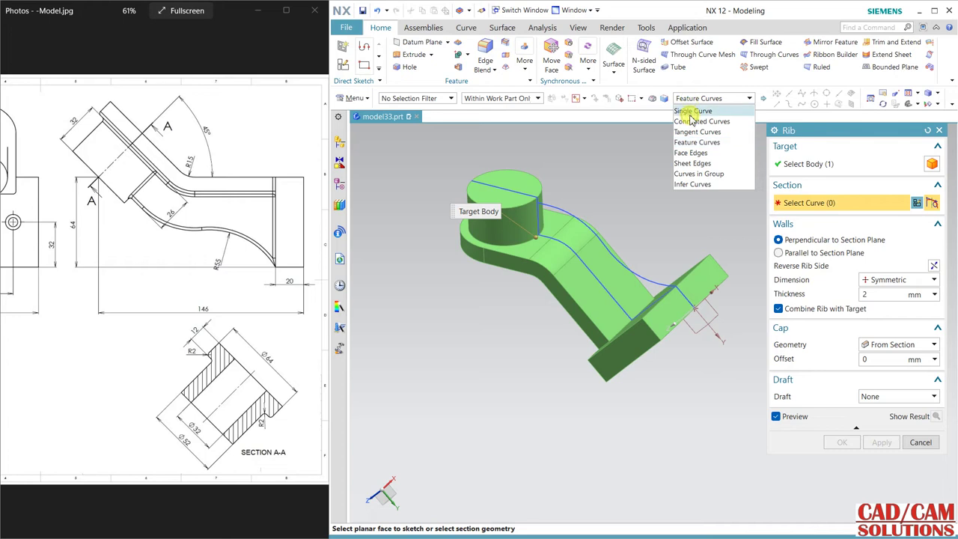
left_click(692, 111)
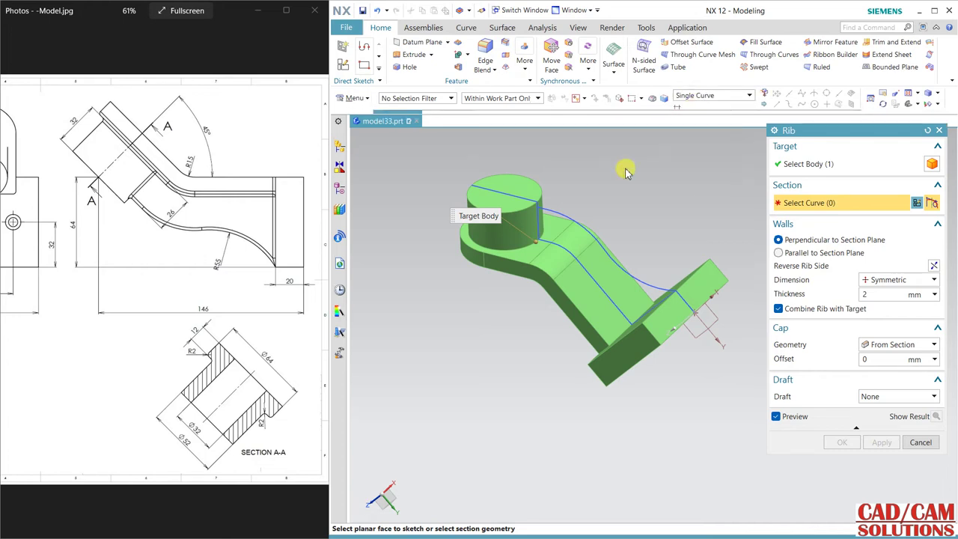
left_click(558, 206)
scroll(558, 207, "up", 2)
scroll(554, 209, "up", 2)
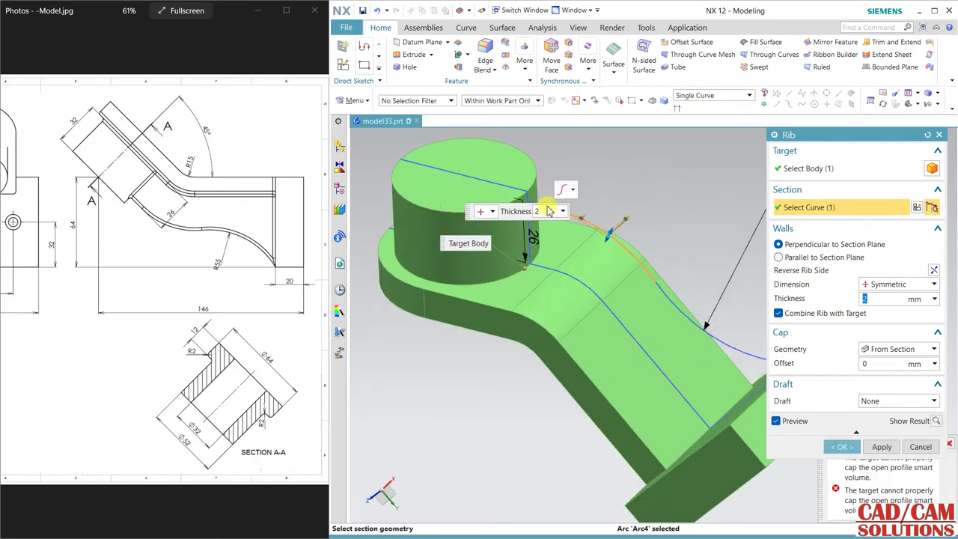
left_click(654, 292)
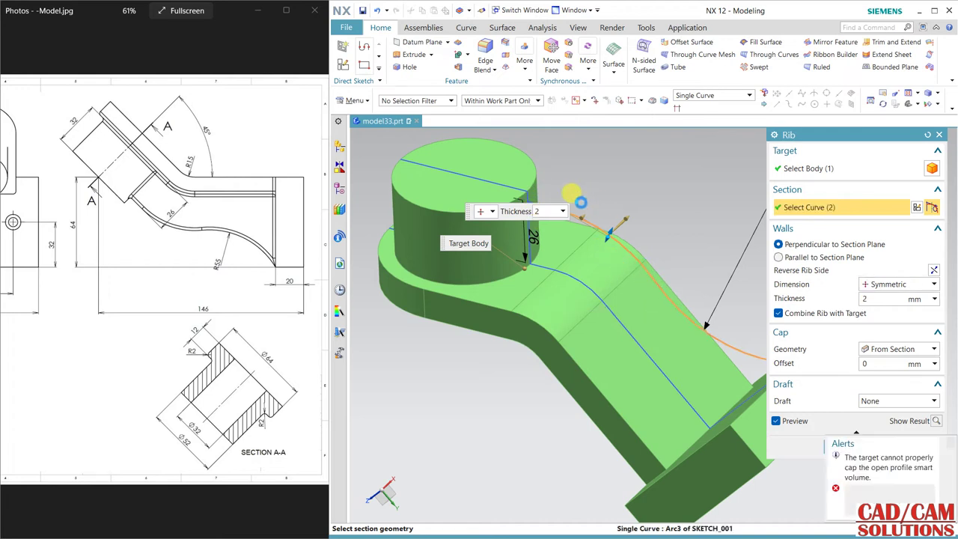
left_click_drag(473, 217, 492, 259)
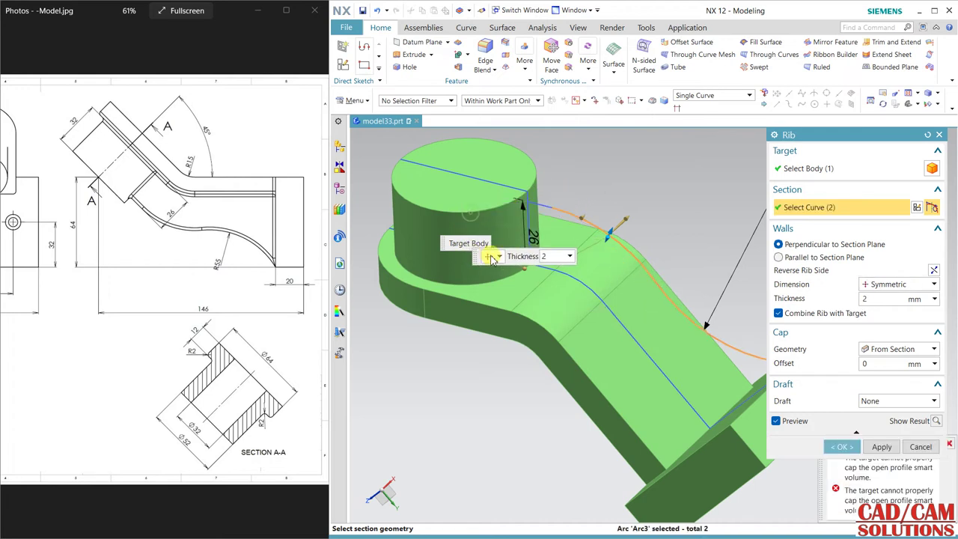
left_click(549, 202)
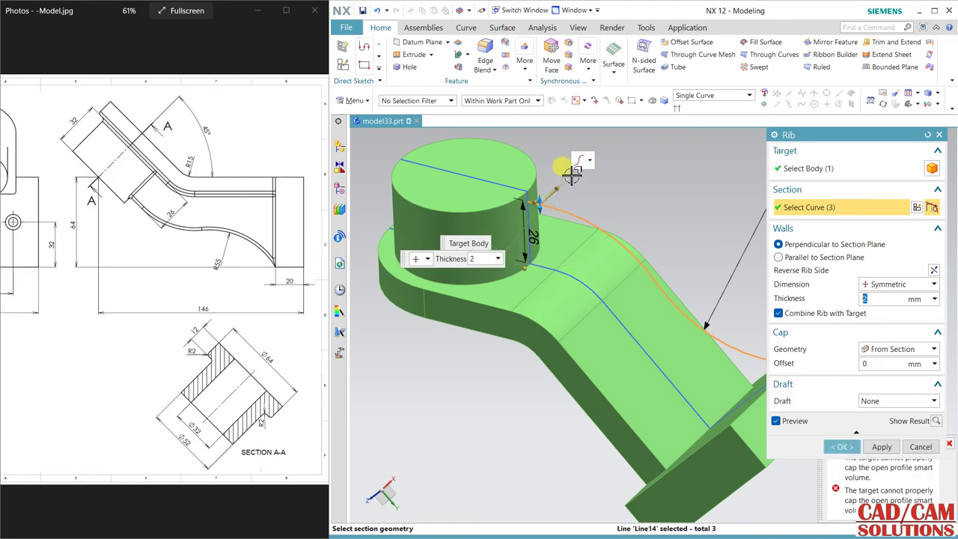
Make the rib wall parallel to the section plane, trying Asymmetric before returning to Symmetric
left_click(824, 257)
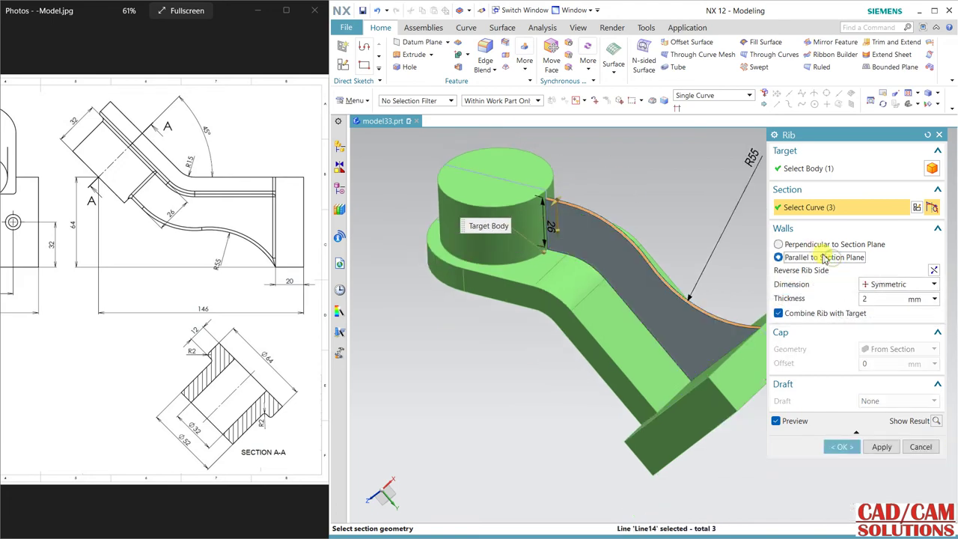
left_click_drag(64, 260, 144, 264)
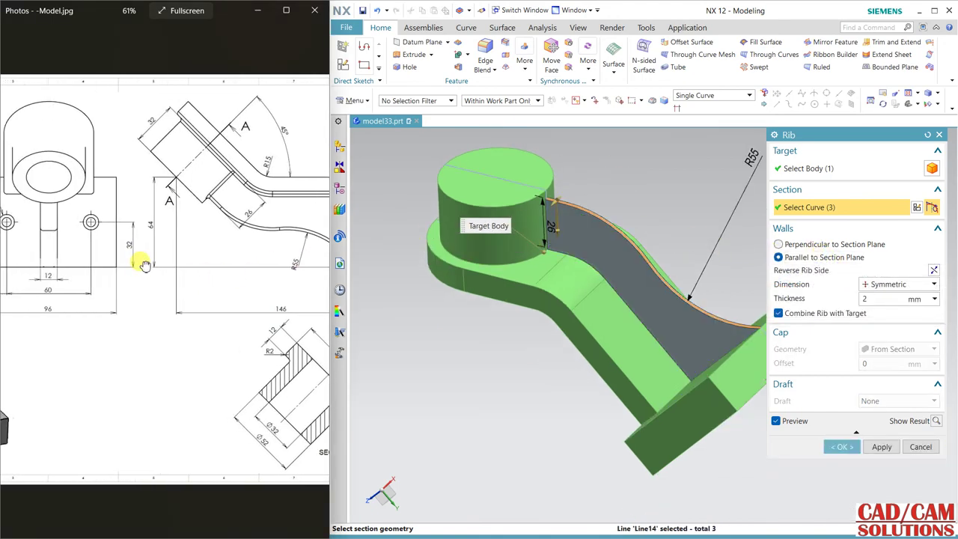
left_click(885, 298)
type("6")
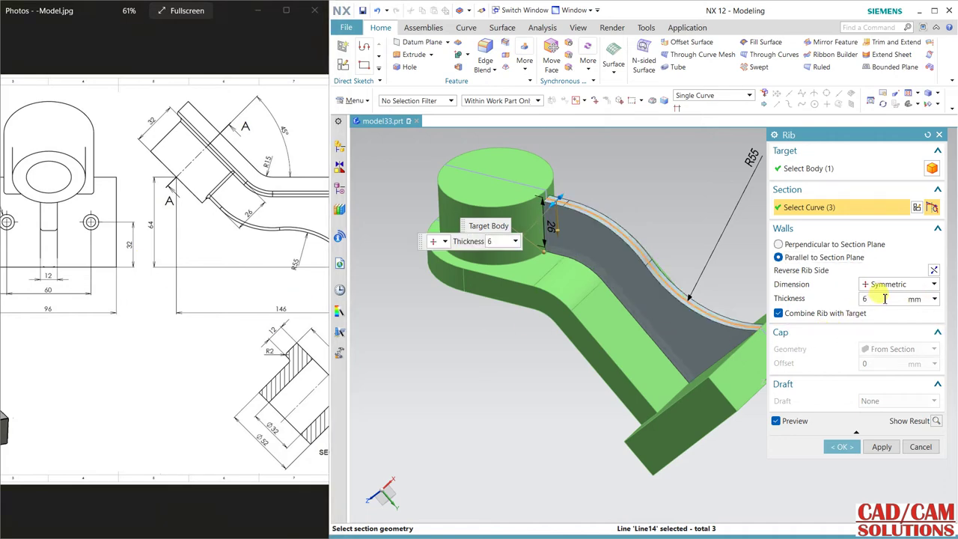
middle_click_drag(633, 253, 633, 235)
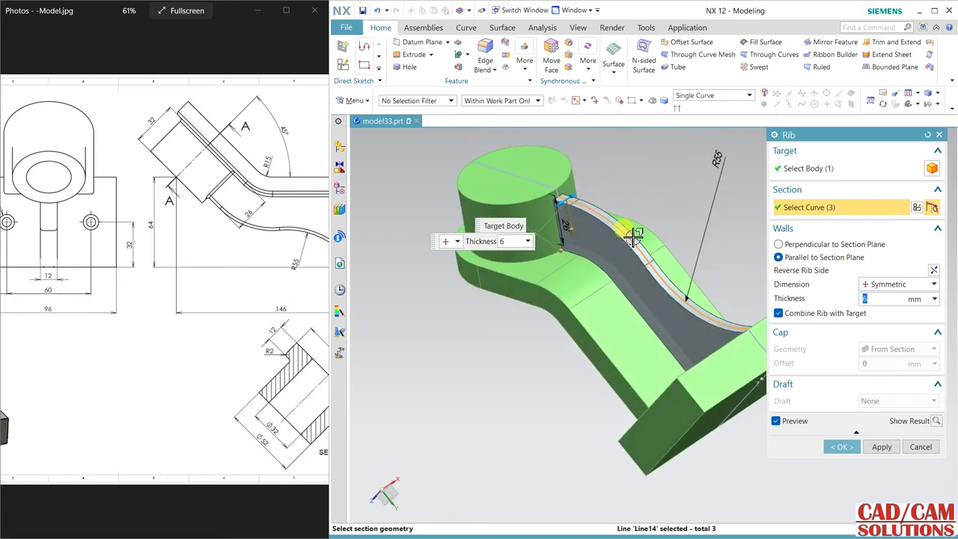
left_click(904, 288)
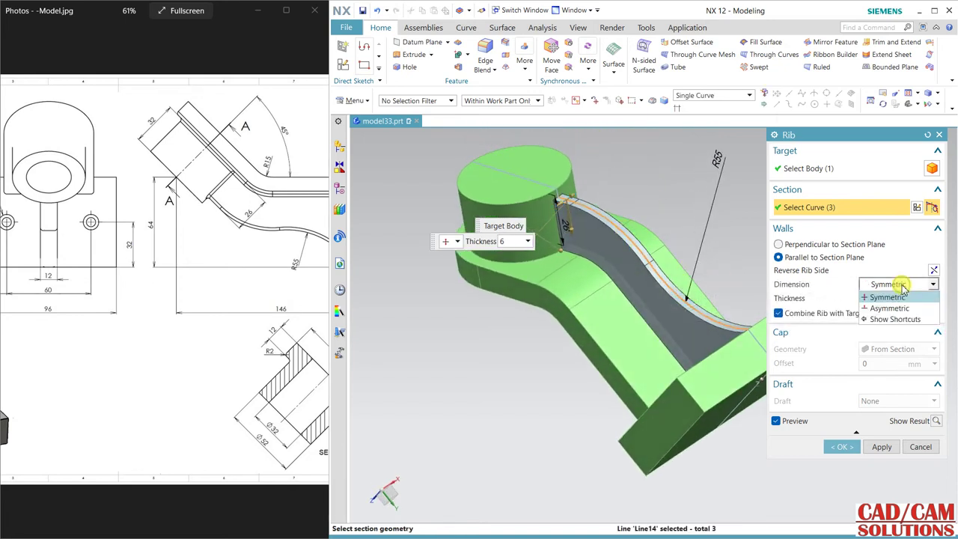
left_click(891, 308)
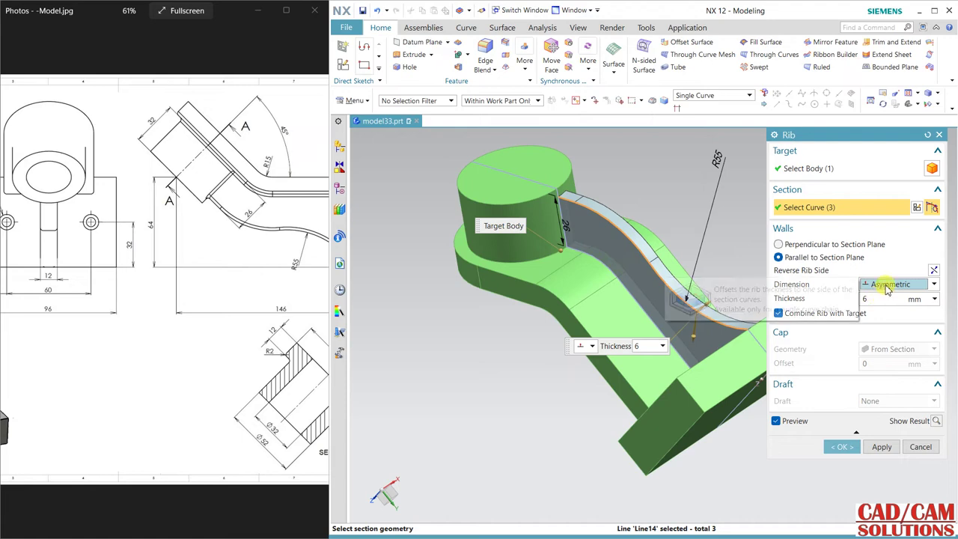
mouse_move(590, 275)
middle_mouse_down()
mouse_move(619, 322)
mouse_move(620, 282)
middle_mouse_up()
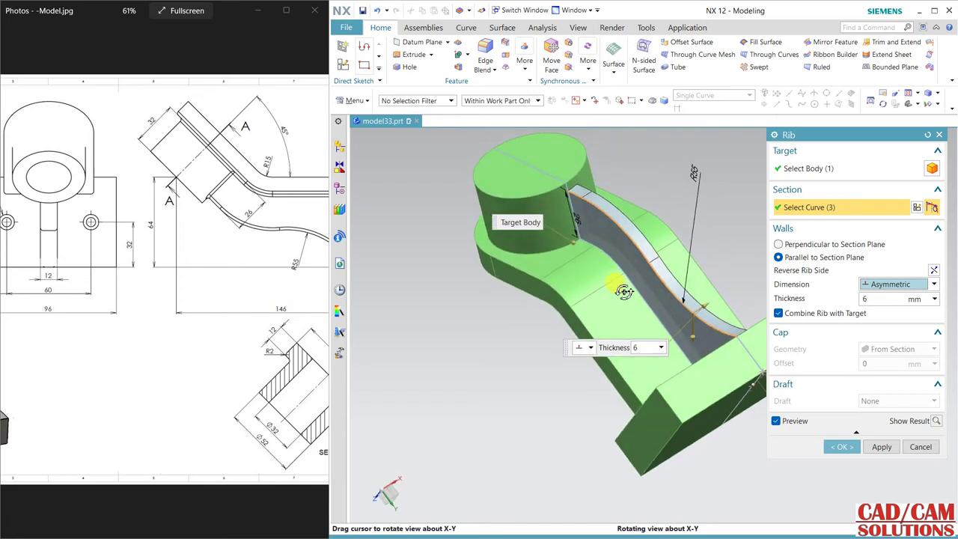
left_click(890, 285)
left_click(882, 308)
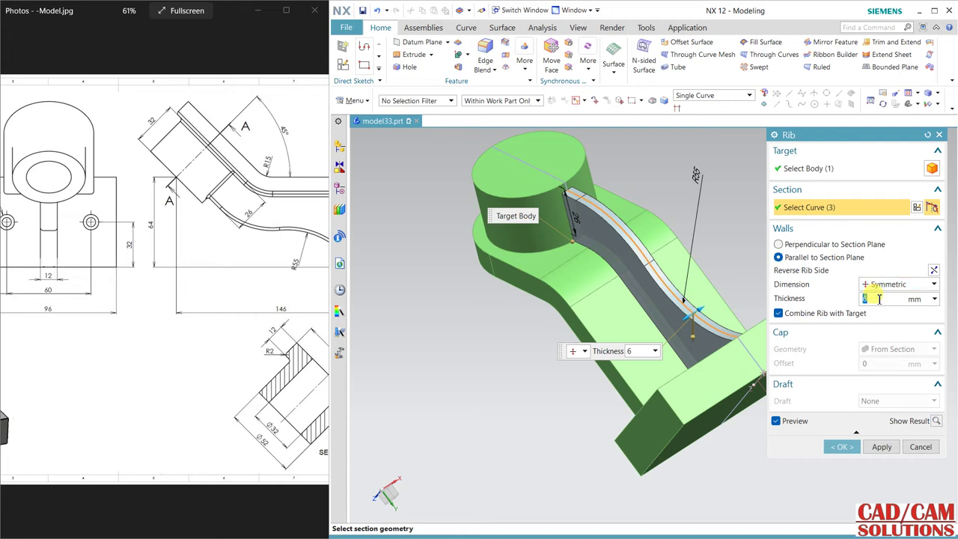
Set the rib thickness to 12 mm and create the rib
scroll(700, 318, "up", 3)
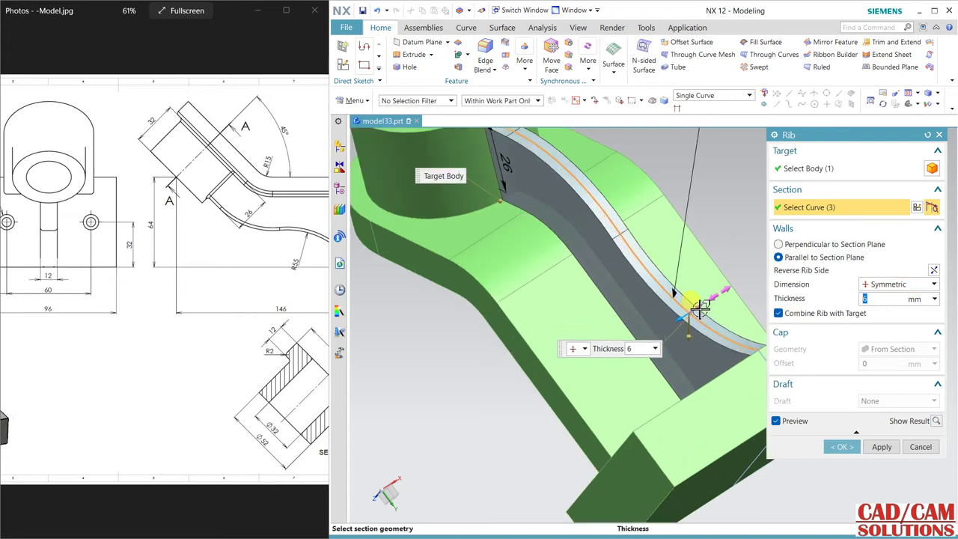
type("12")
key("Return")
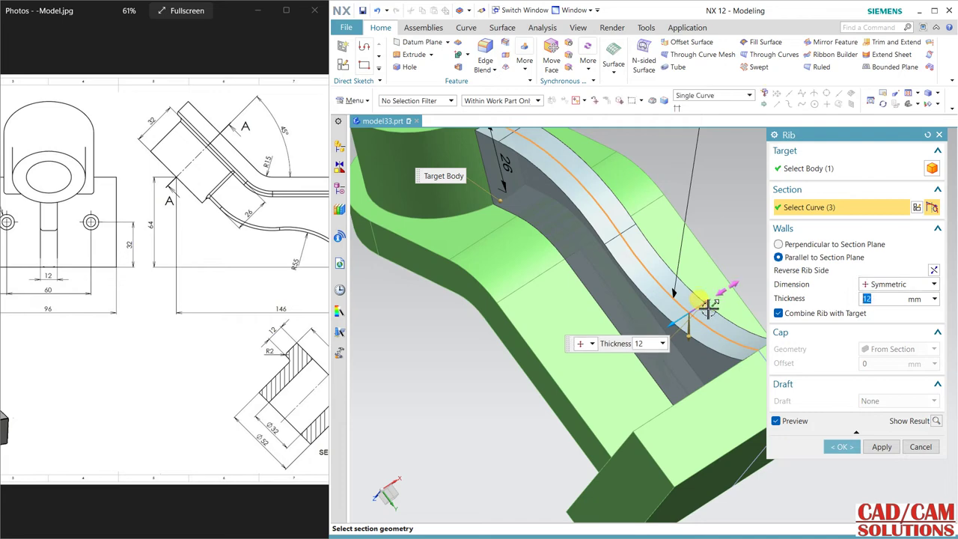
scroll(694, 359, "down", 3)
middle_click_drag(689, 359, 692, 375)
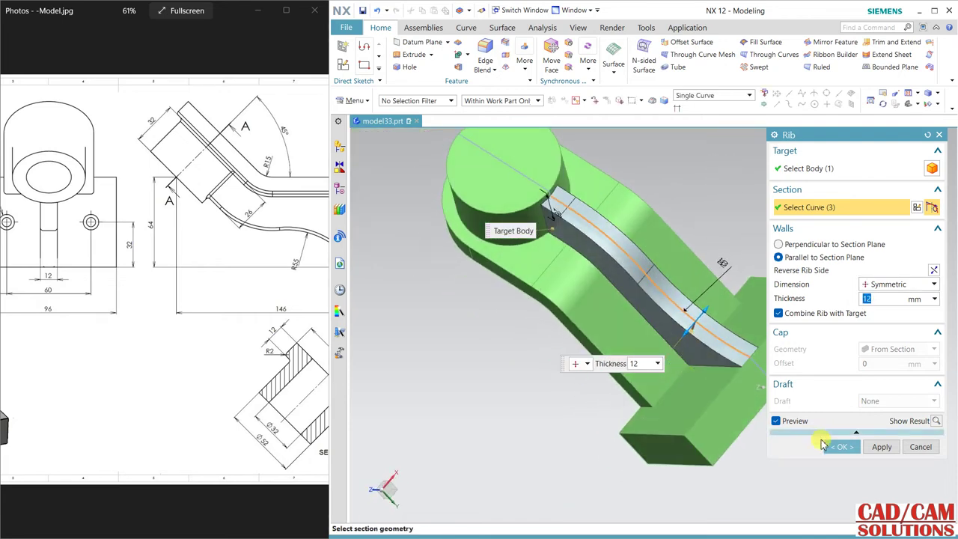
left_click(842, 447)
middle_click_drag(727, 224, 723, 203)
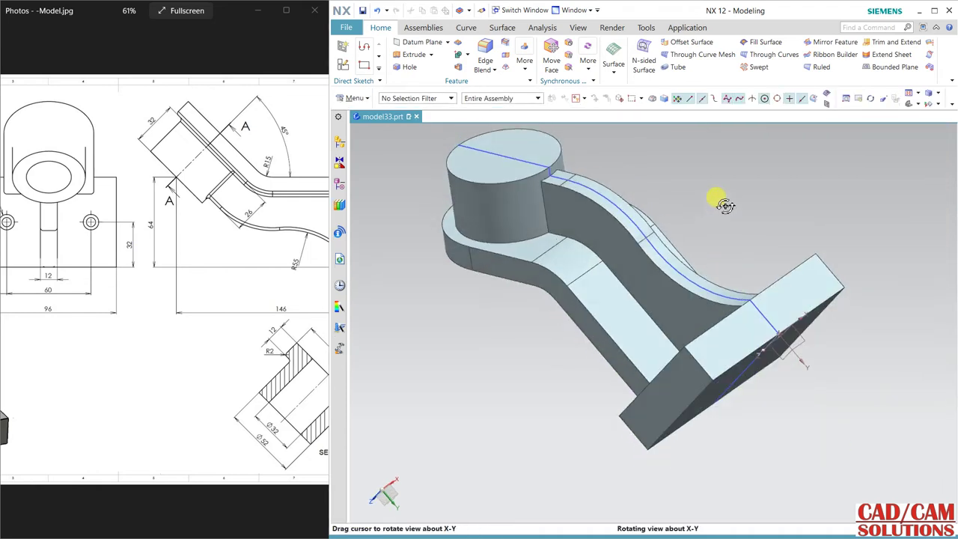
left_click(672, 277)
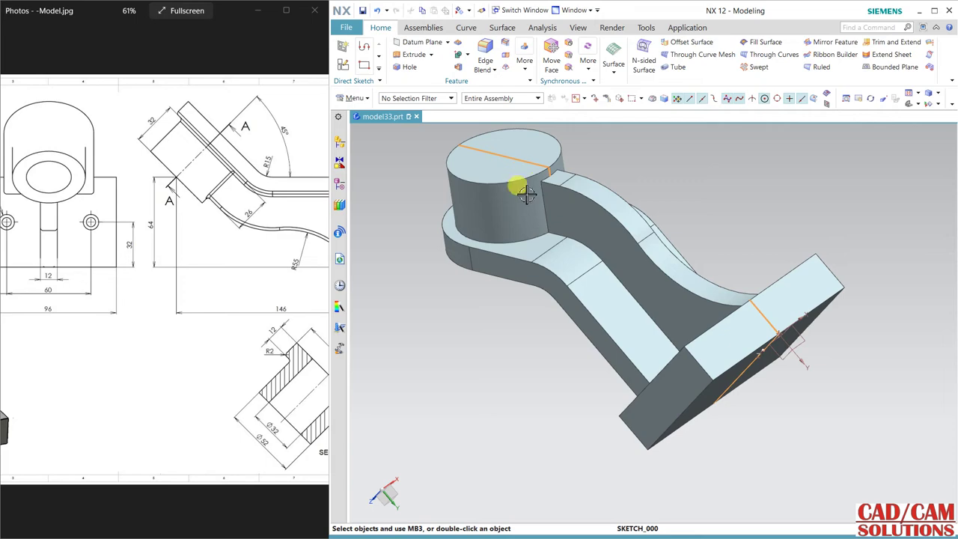
middle_click_drag(594, 312, 580, 294)
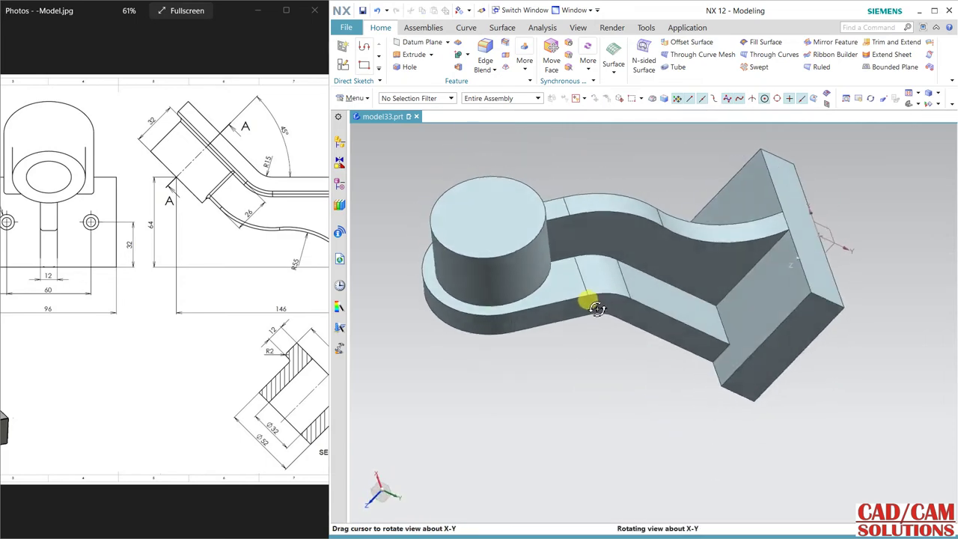
middle_click_drag(580, 294, 592, 297)
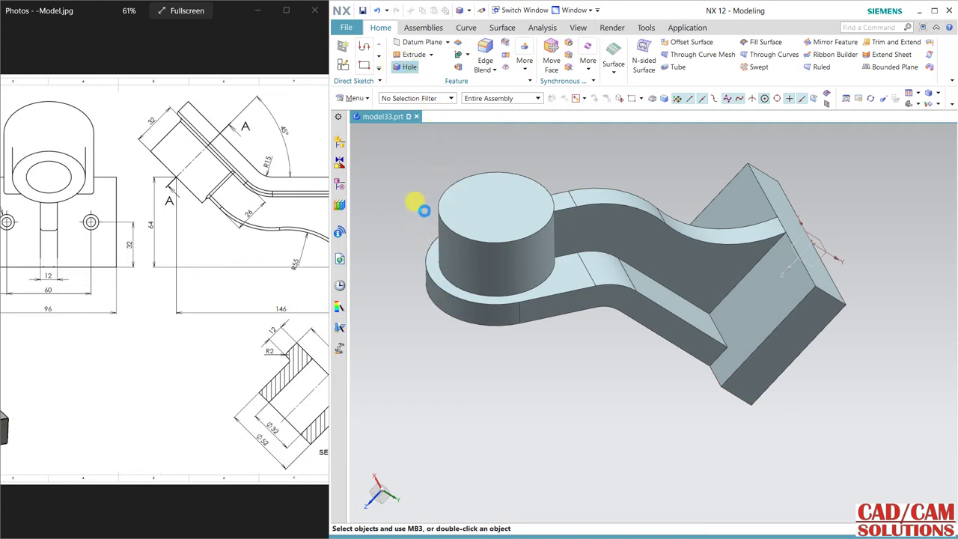
Place a Simple 32 mm Through Body hole at the boss top's arc centre
left_click(463, 232)
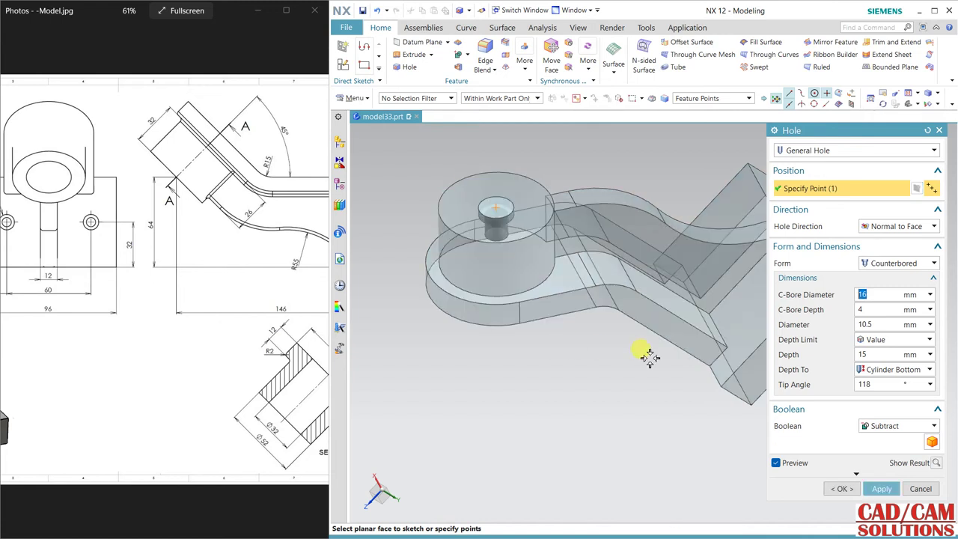
left_click(895, 263)
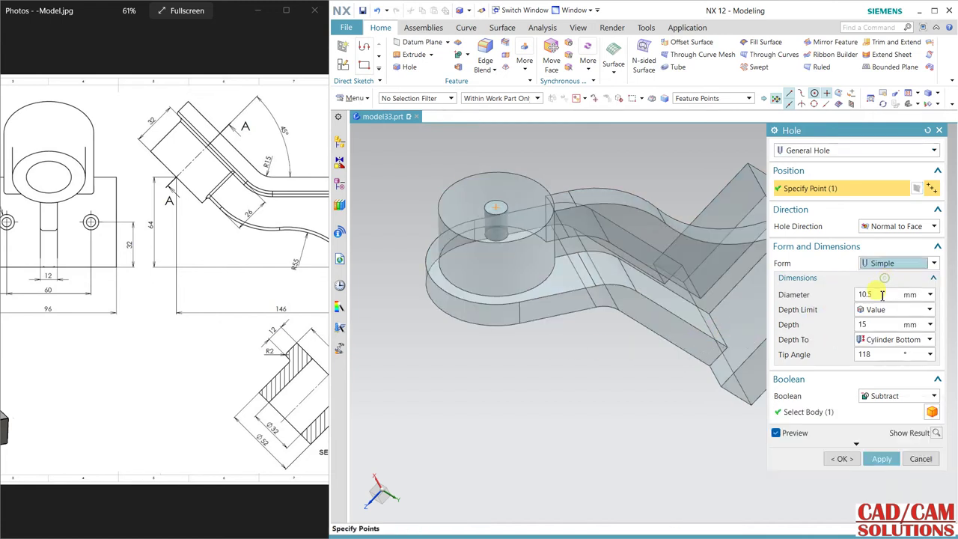
left_click(896, 294)
type("32")
key("Return")
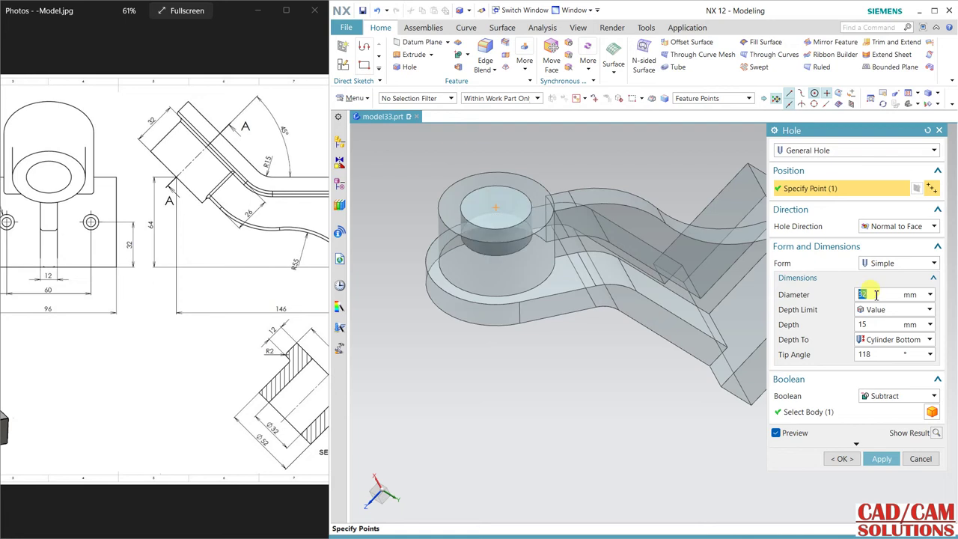
left_click(887, 310)
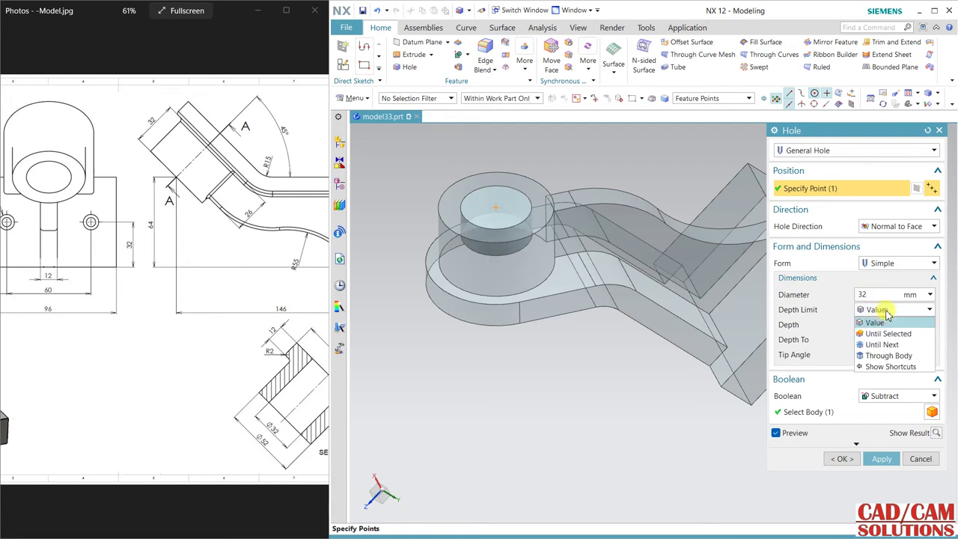
left_click(887, 356)
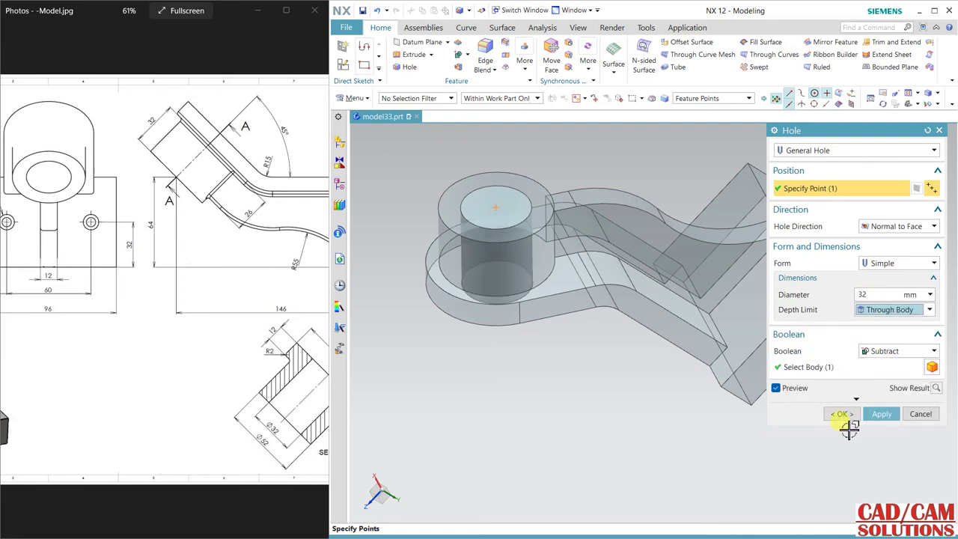
left_click(842, 416)
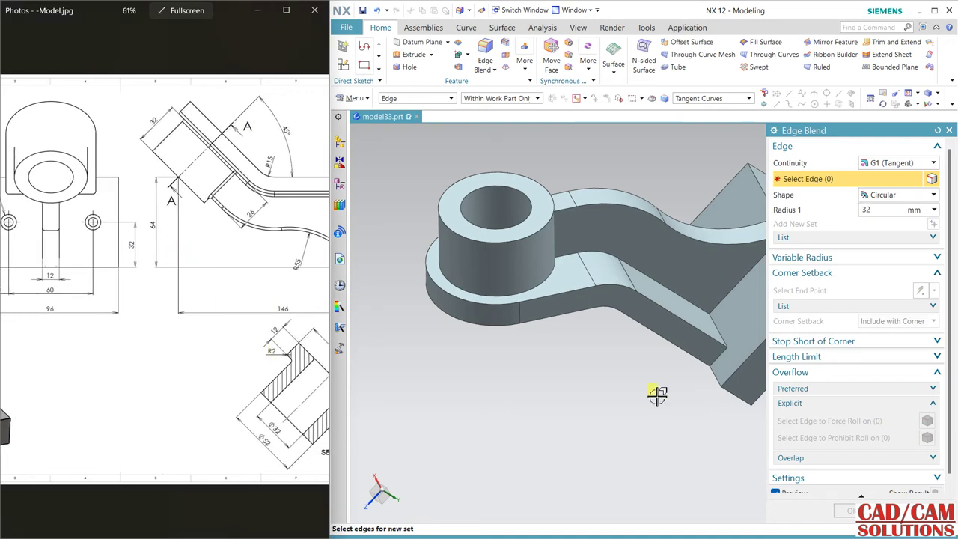
Set a 2 mm edge blend radius and pick the arm edge chains and the boss base edge
left_click(884, 211)
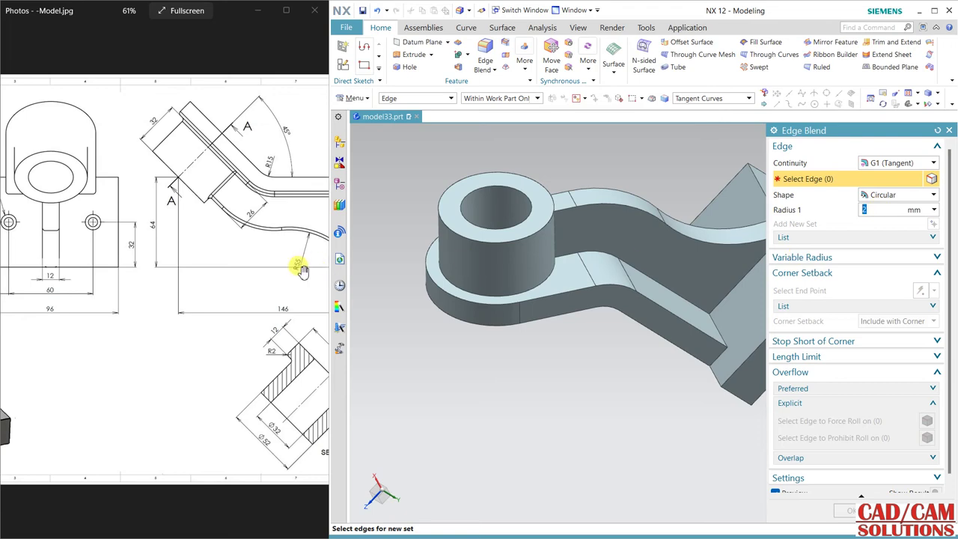
left_click(453, 297)
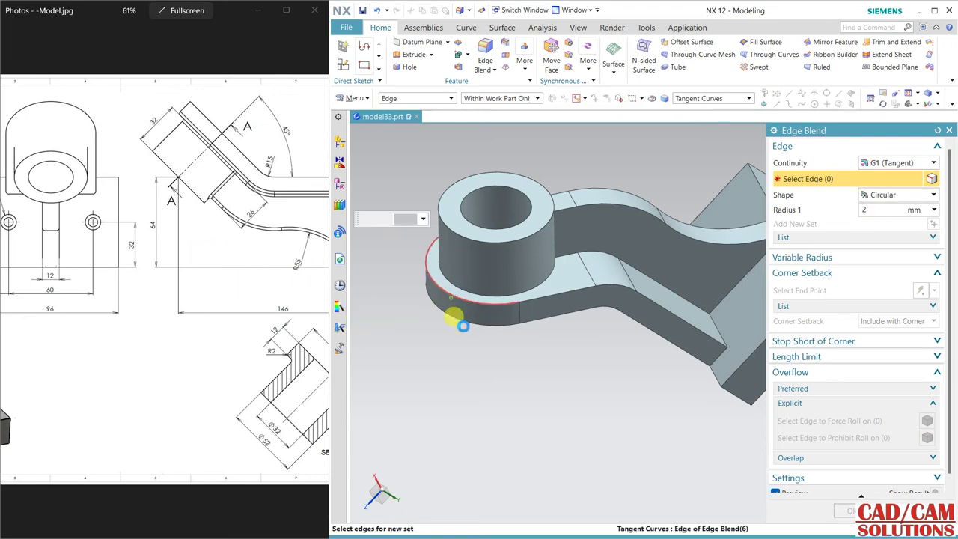
left_click_drag(152, 305, 300, 309)
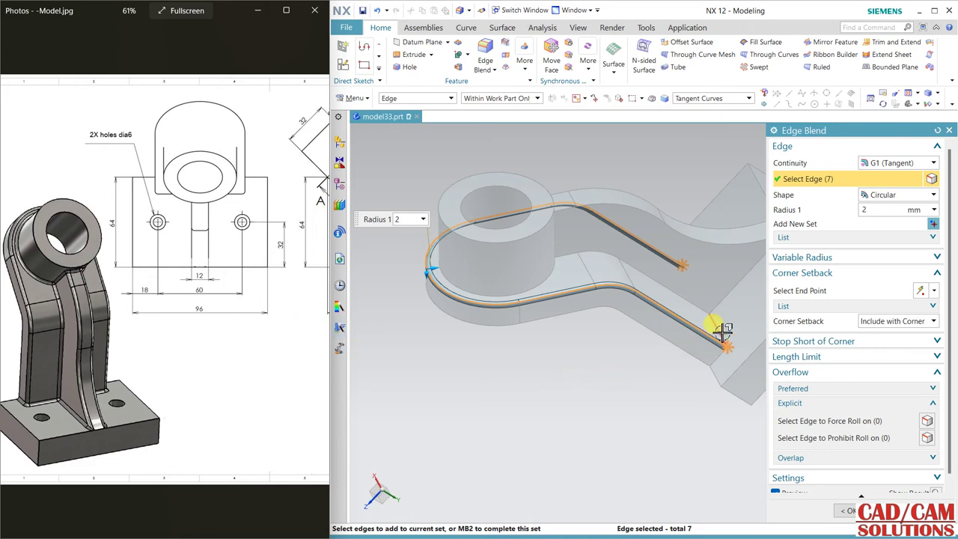
left_click(707, 291)
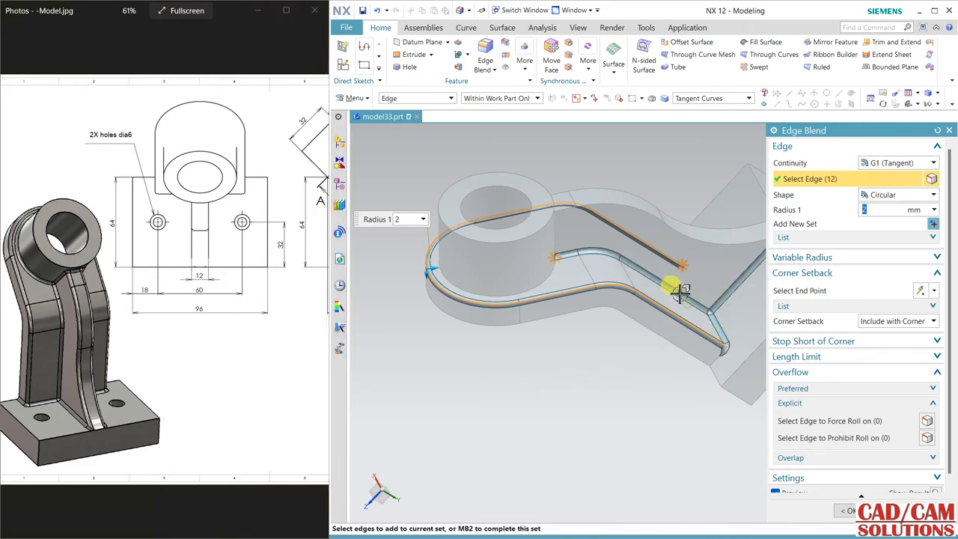
left_click(547, 268)
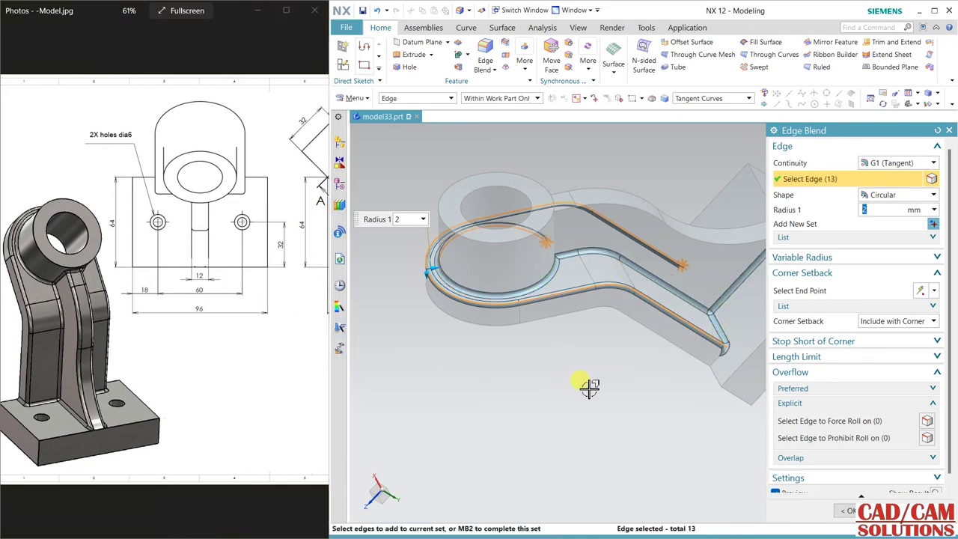
mouse_move(589, 386)
middle_mouse_down()
mouse_move(487, 371)
mouse_move(440, 391)
middle_mouse_up()
left_click(515, 223)
Add the rib-top and plate-joint edges, drop the six failing edges, and apply the blend
left_click(607, 172)
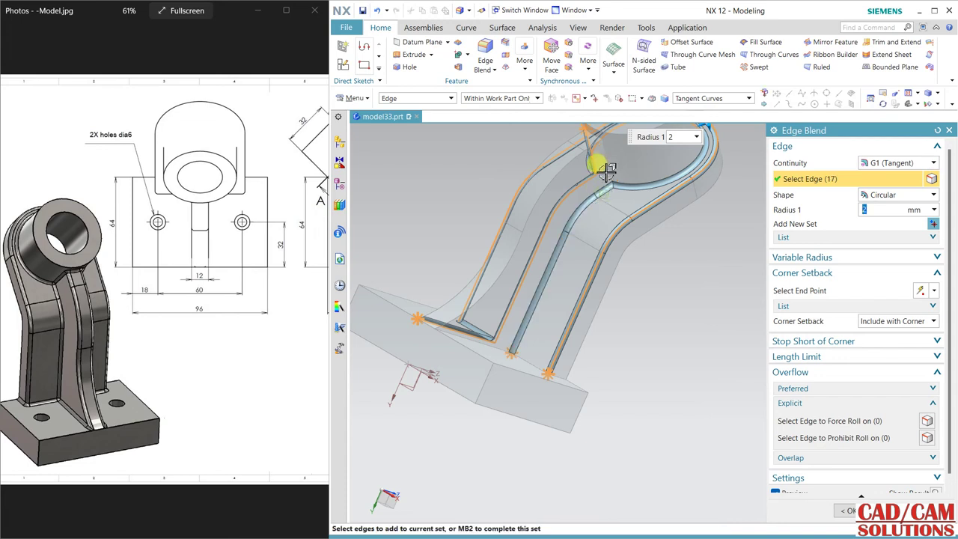
left_click(606, 166)
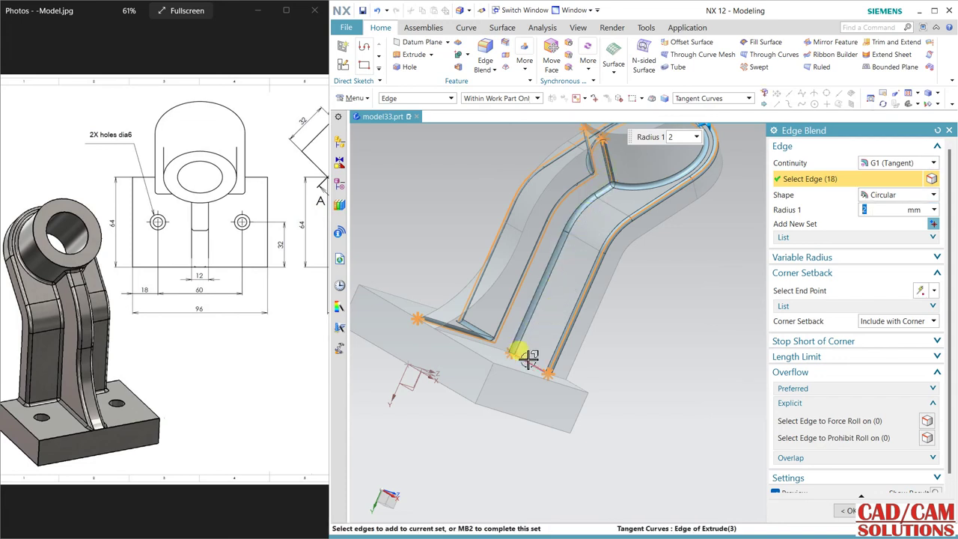
left_click(493, 343)
middle_click_drag(612, 362, 605, 390)
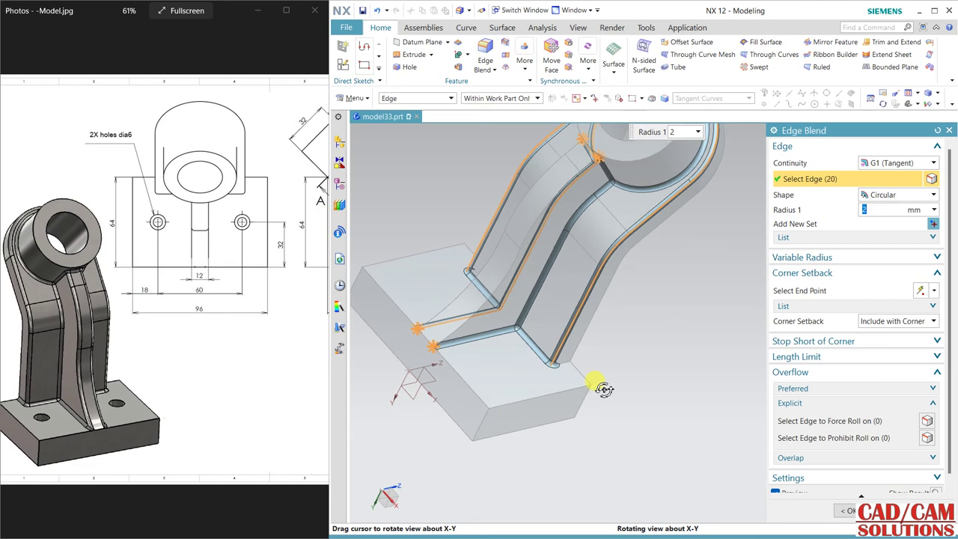
left_click(451, 321)
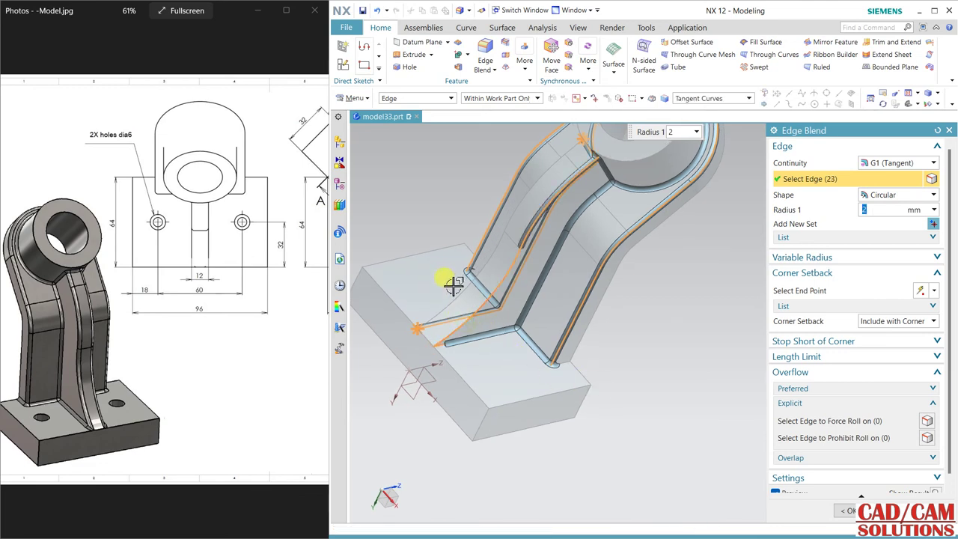
left_click(455, 301)
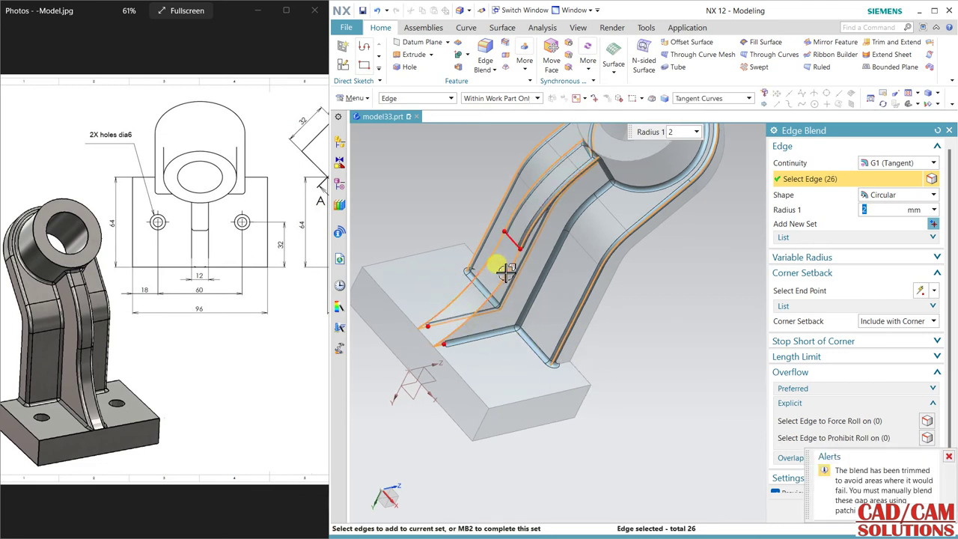
mouse_move(644, 337)
middle_mouse_down()
mouse_move(652, 306)
mouse_move(667, 315)
mouse_move(641, 317)
middle_mouse_up()
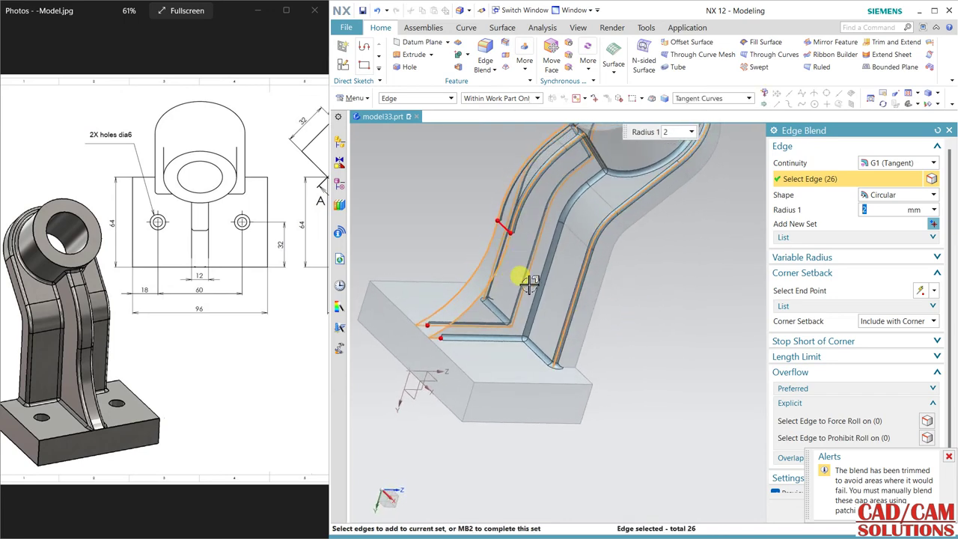
left_click(468, 298, "shift")
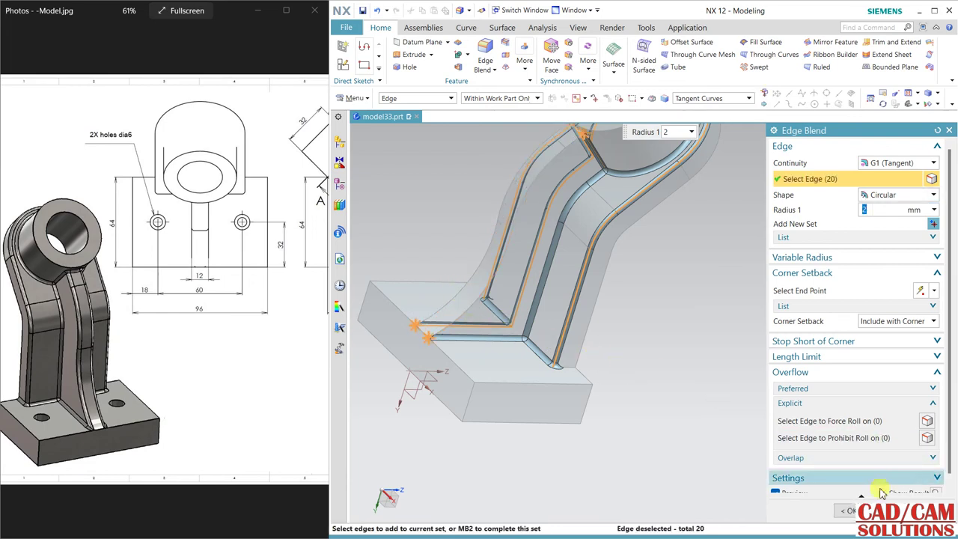
left_click(887, 510)
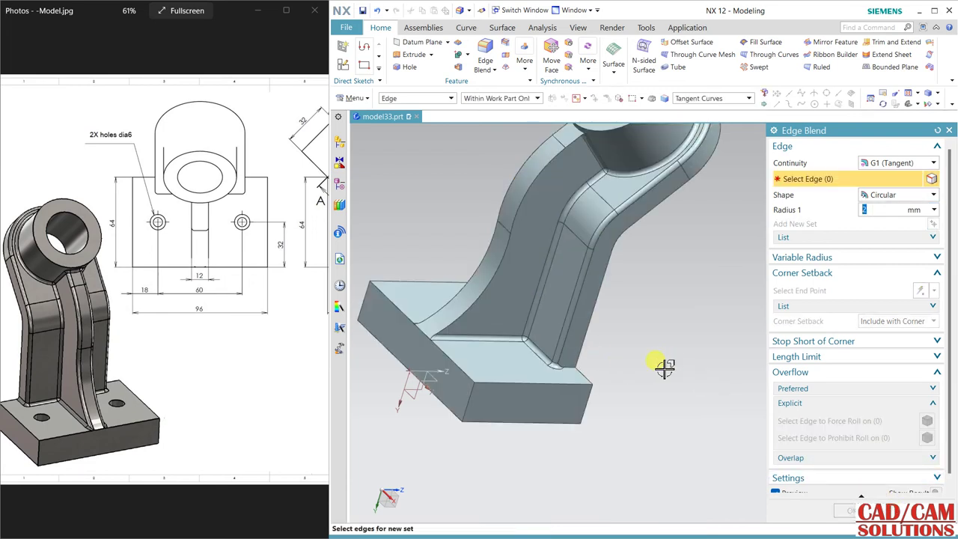
Blend the rib's curved edge chains and remaining rib edge with a 2 mm radius
middle_click_drag(657, 339, 664, 378)
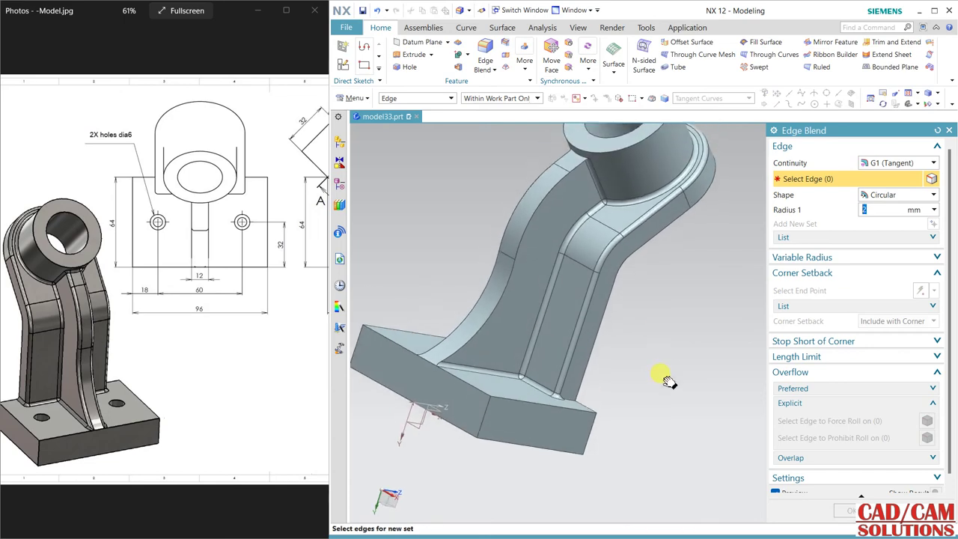
left_click(481, 330)
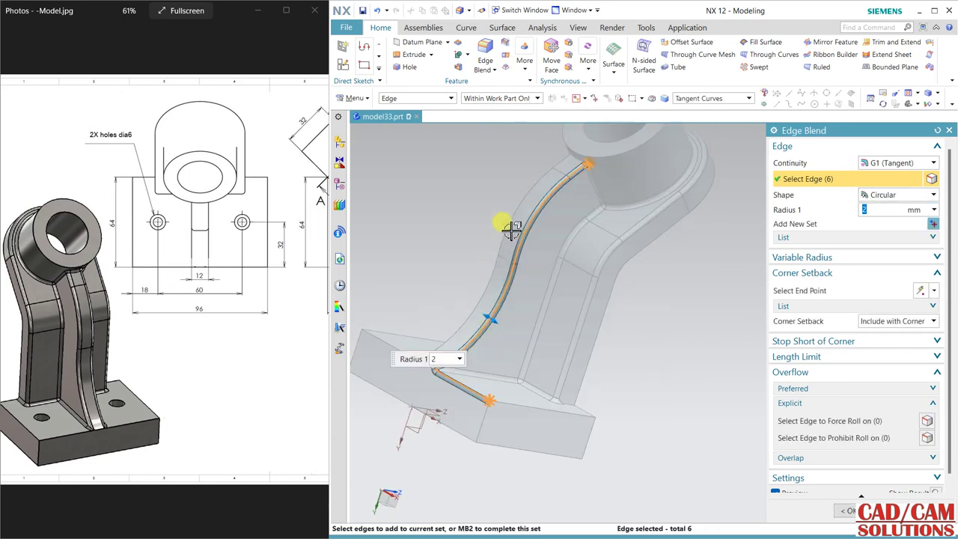
left_click(510, 229)
scroll(573, 154, "up", 3)
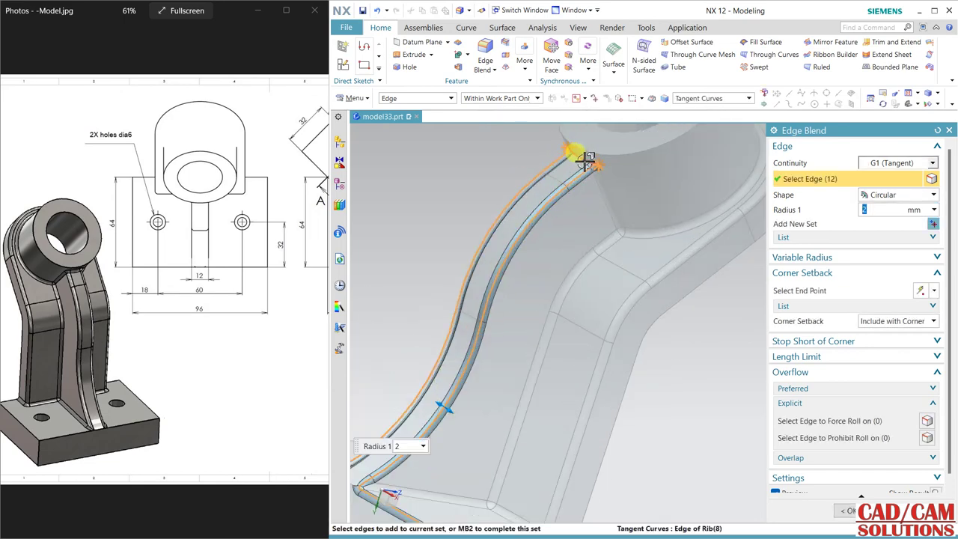
left_click(819, 424)
left_click(849, 510)
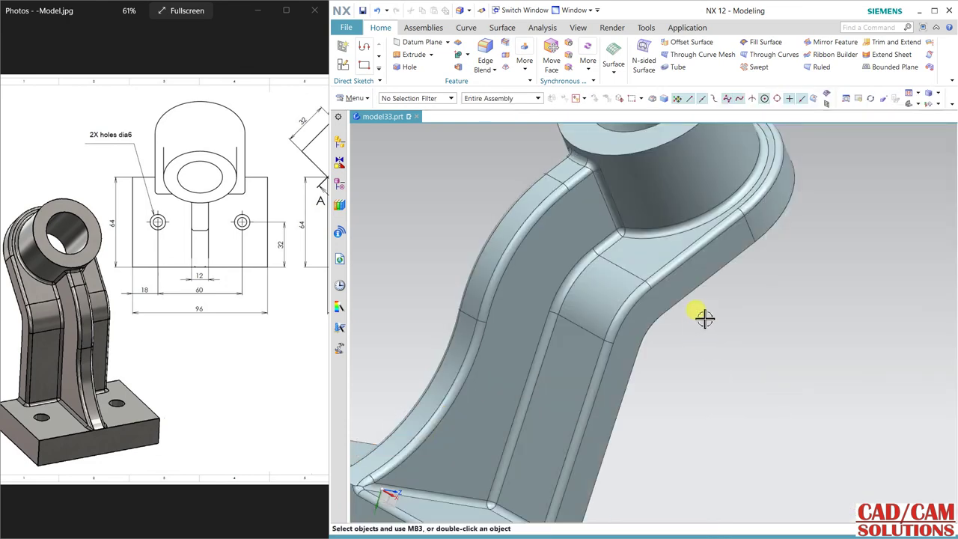
Orbit the part around to face the mounting plate
scroll(709, 318, "down", 3)
scroll(708, 317, "down", 2)
middle_click_drag(491, 303, 559, 330)
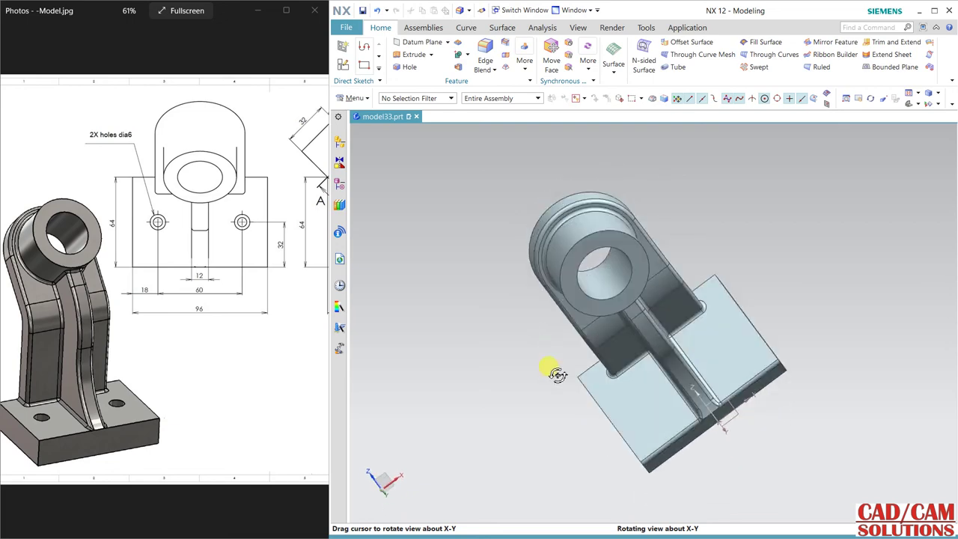
middle_click_drag(559, 330, 559, 351)
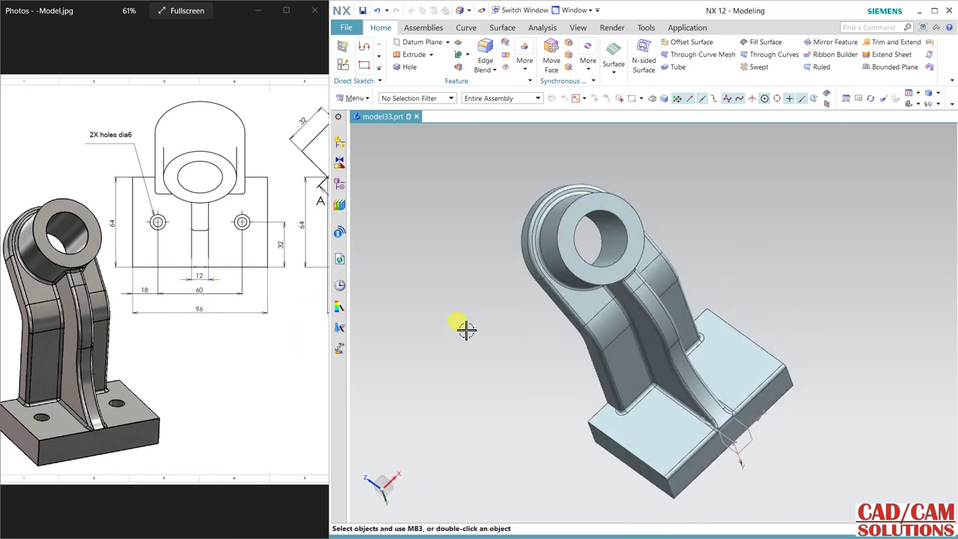
mouse_move(465, 329)
middle_mouse_down()
mouse_move(479, 363)
mouse_move(474, 336)
mouse_move(490, 340)
mouse_move(460, 357)
mouse_move(479, 343)
mouse_move(471, 315)
mouse_move(513, 336)
mouse_move(459, 323)
mouse_move(490, 316)
mouse_move(492, 336)
mouse_move(477, 307)
middle_mouse_up()
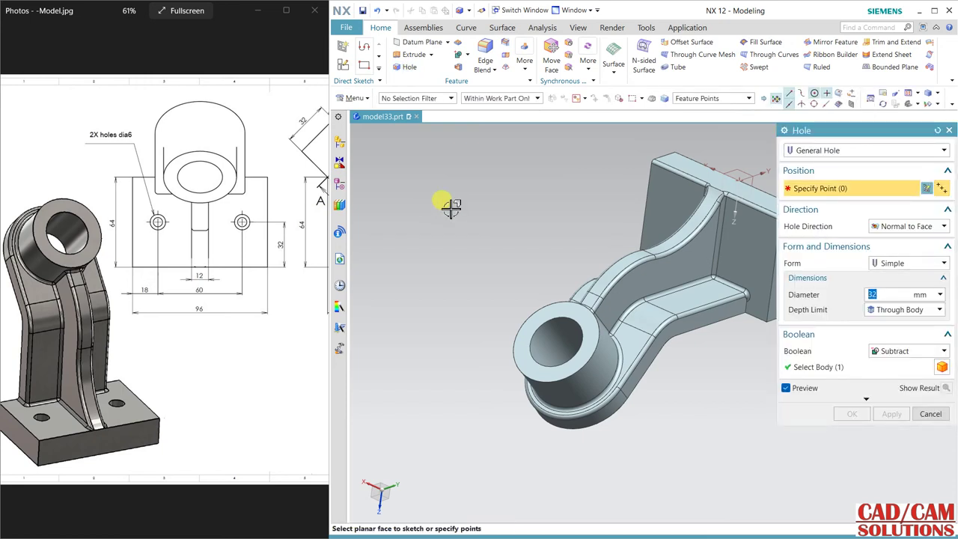
Sketch a hole point on the mounting plate face and dimension it 32 mm from the top-left corner
left_click(662, 209)
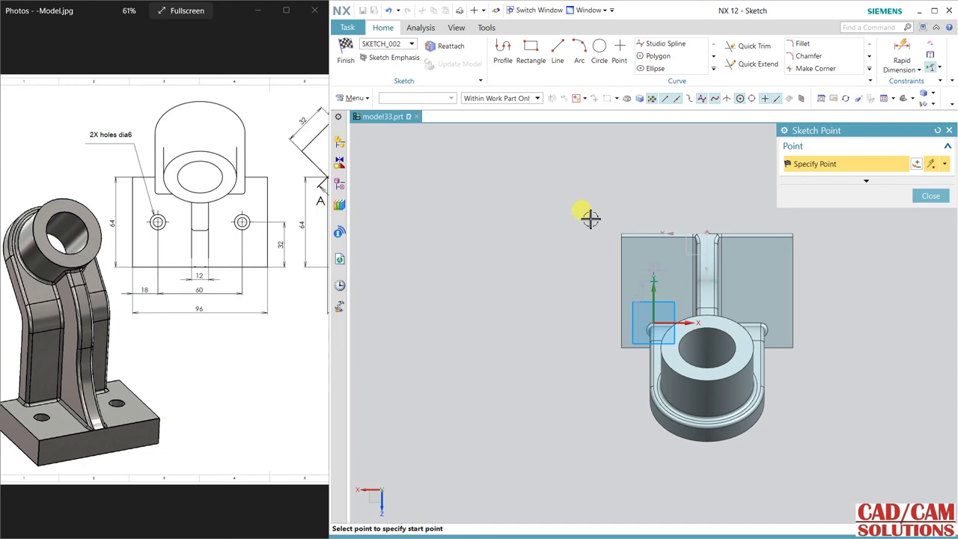
middle_click(590, 218)
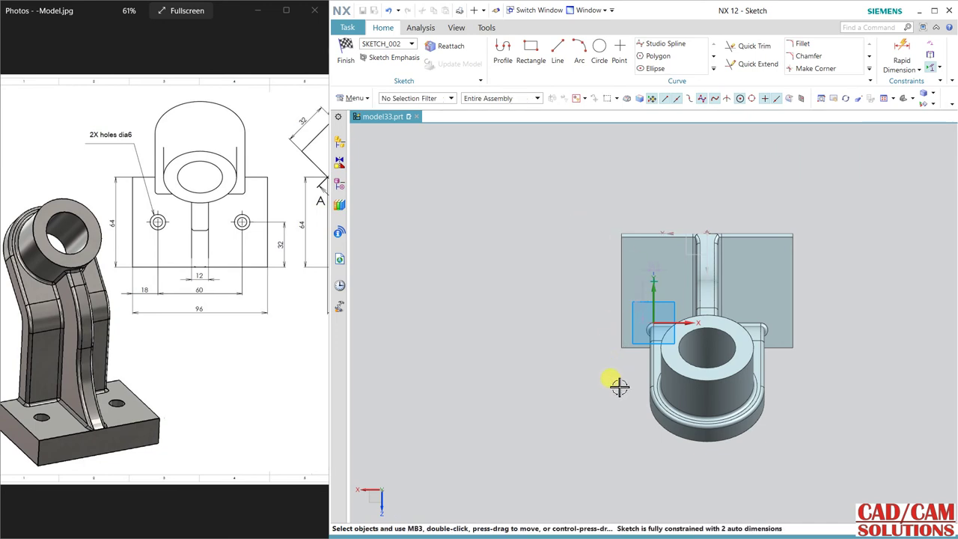
scroll(620, 386, "up", 1)
left_click(902, 49)
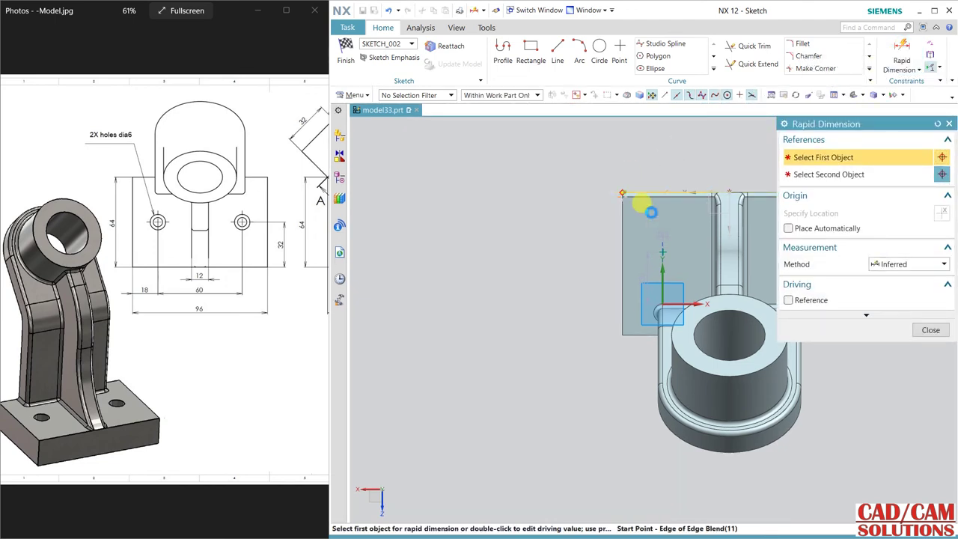
left_click(638, 208)
left_click(662, 251)
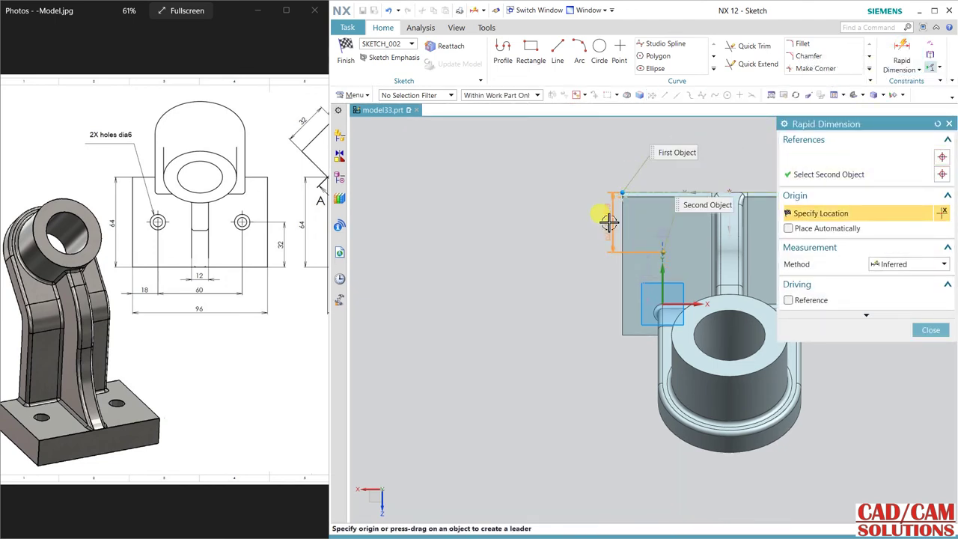
left_click(609, 223)
type("32")
key("Return")
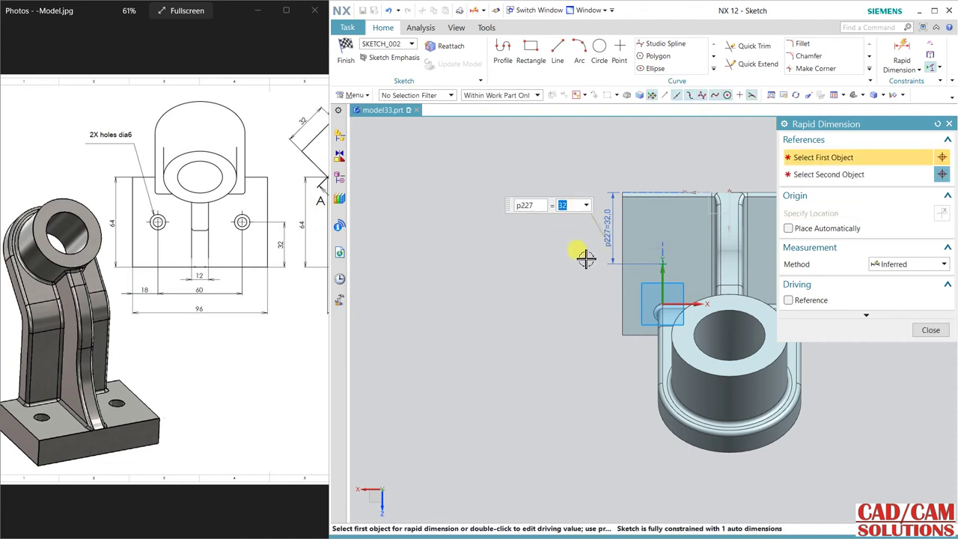
Dimension the point 18 mm horizontally from the corner and finish the sketch
left_click(622, 267)
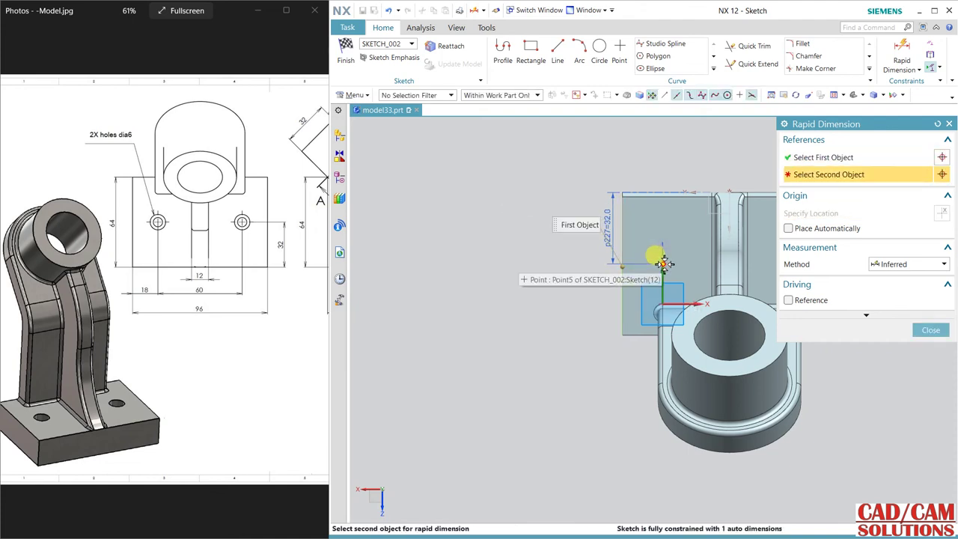
left_click(665, 264)
left_click(648, 145)
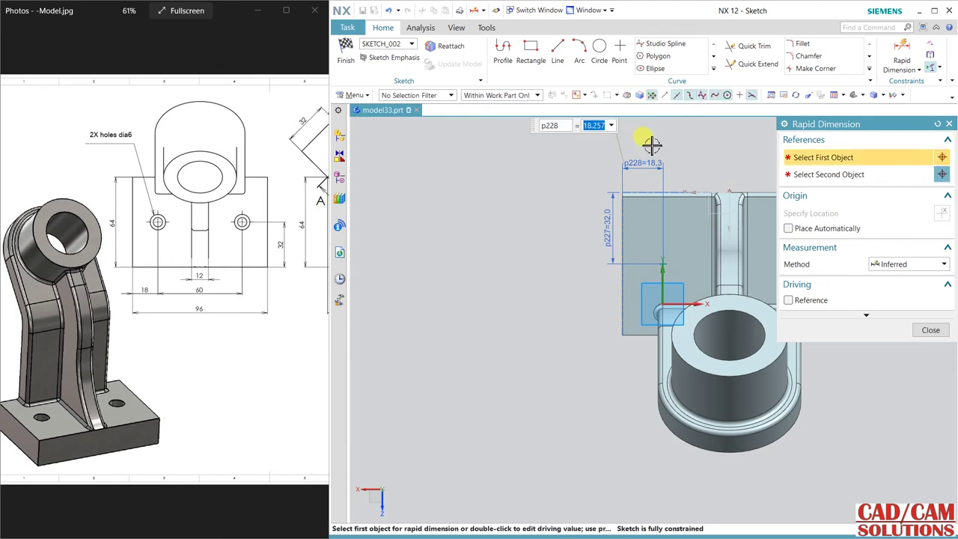
type("18")
key("Return")
left_click(345, 53)
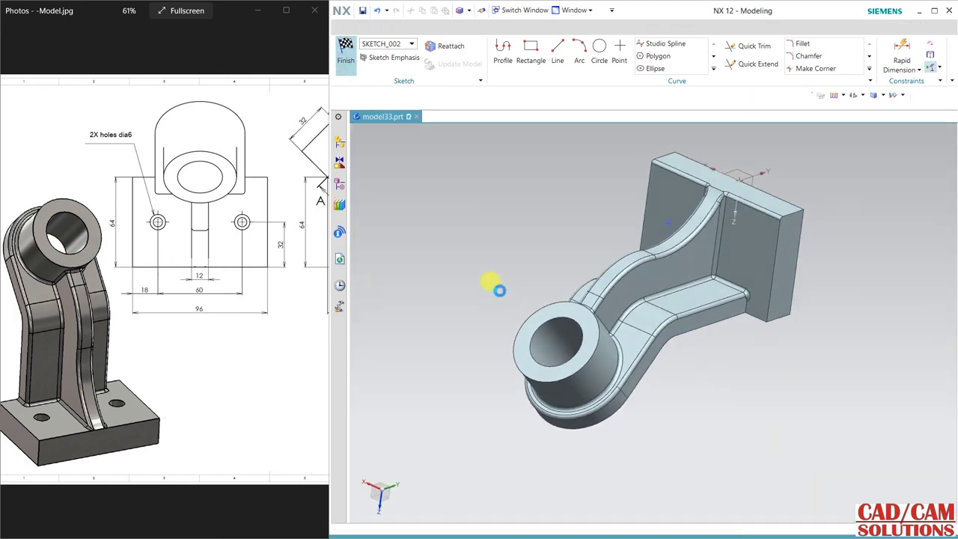
Create a counterbored through hole: 6 mm diameter, 10 mm counterbore 4 mm deep
left_click(898, 264)
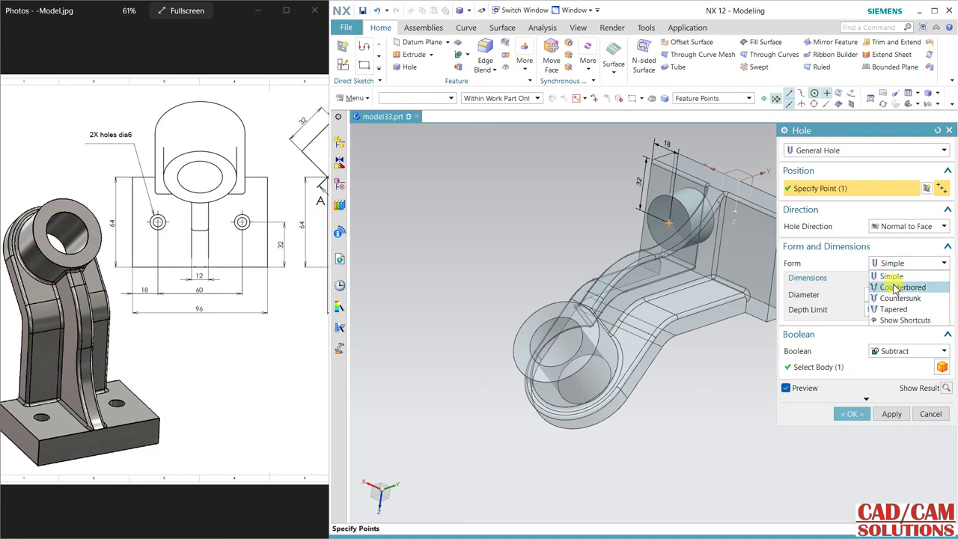
left_click(897, 290)
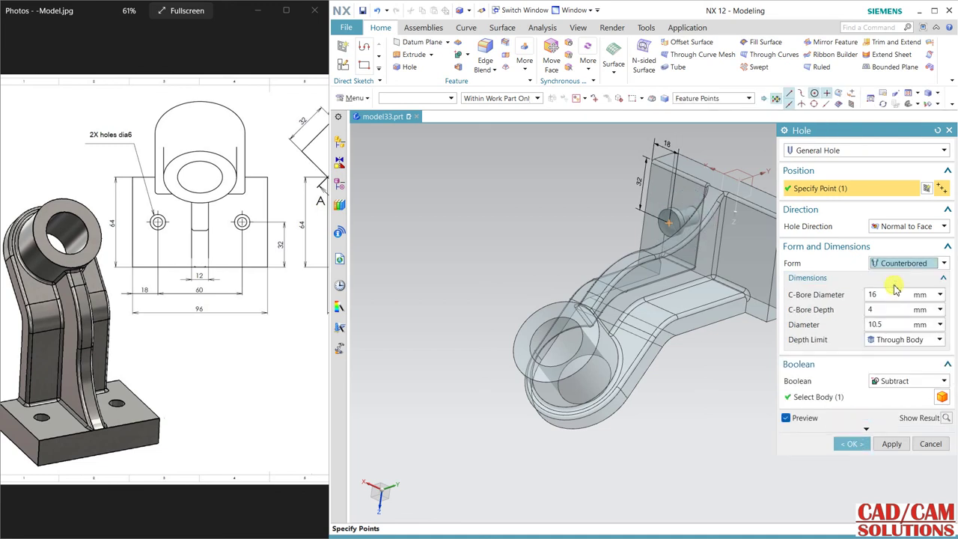
left_click(888, 324)
type("6")
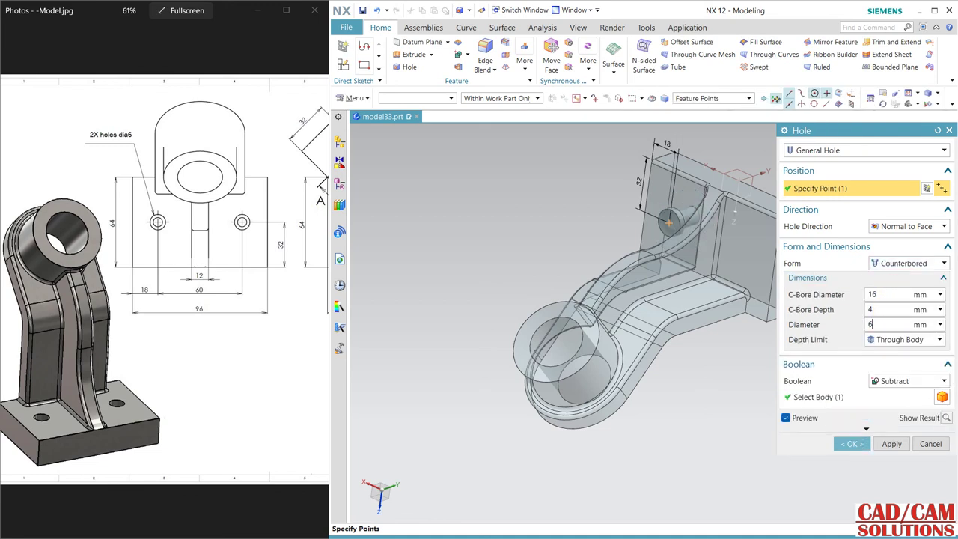
key("Return")
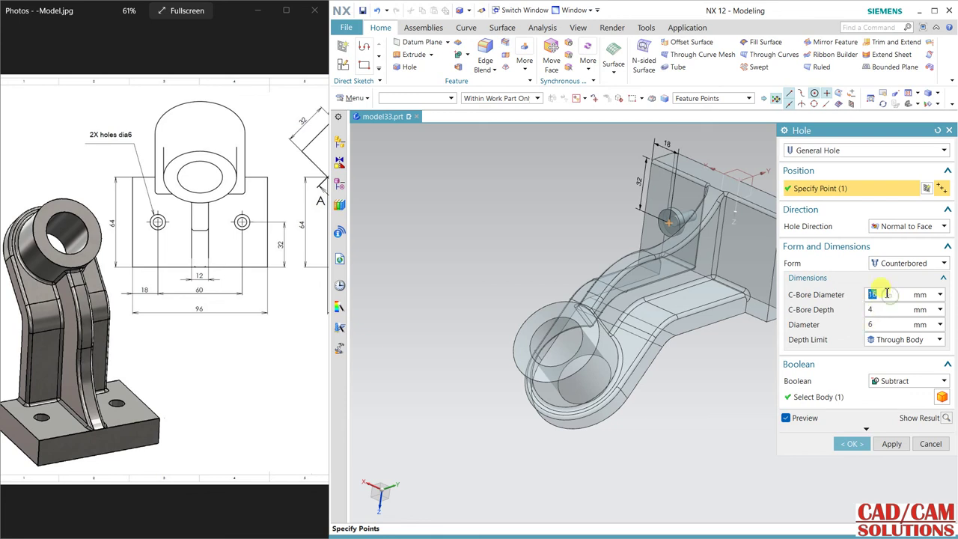
type("10")
key("Return")
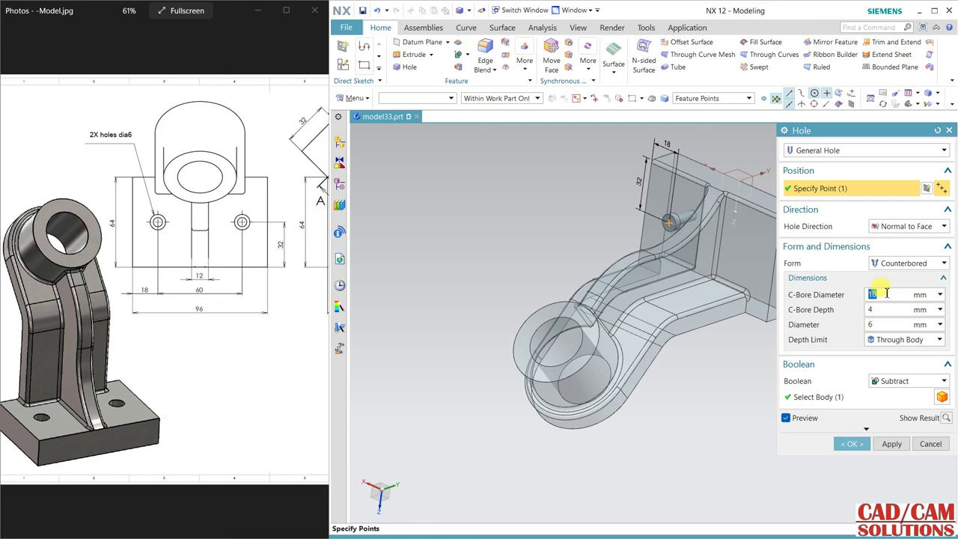
left_click(891, 445)
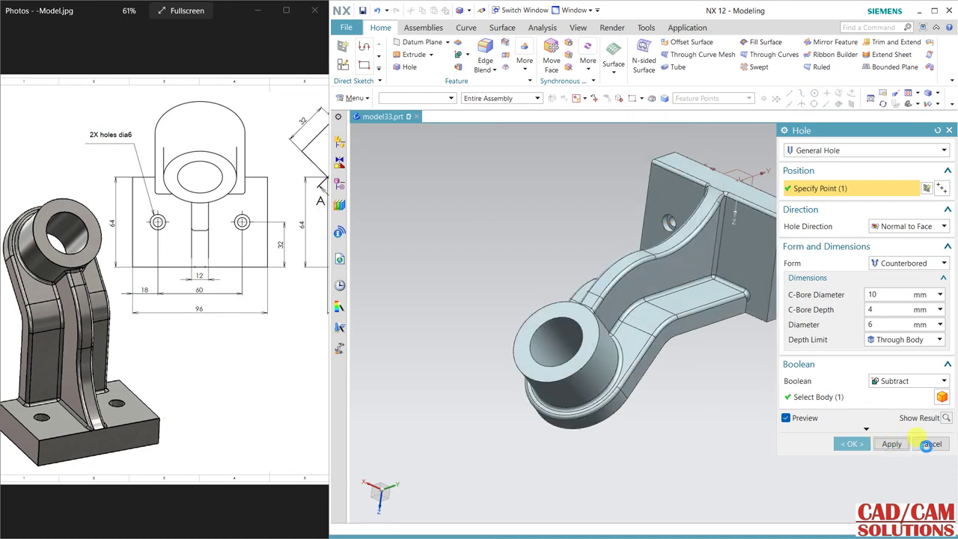
left_click(930, 444)
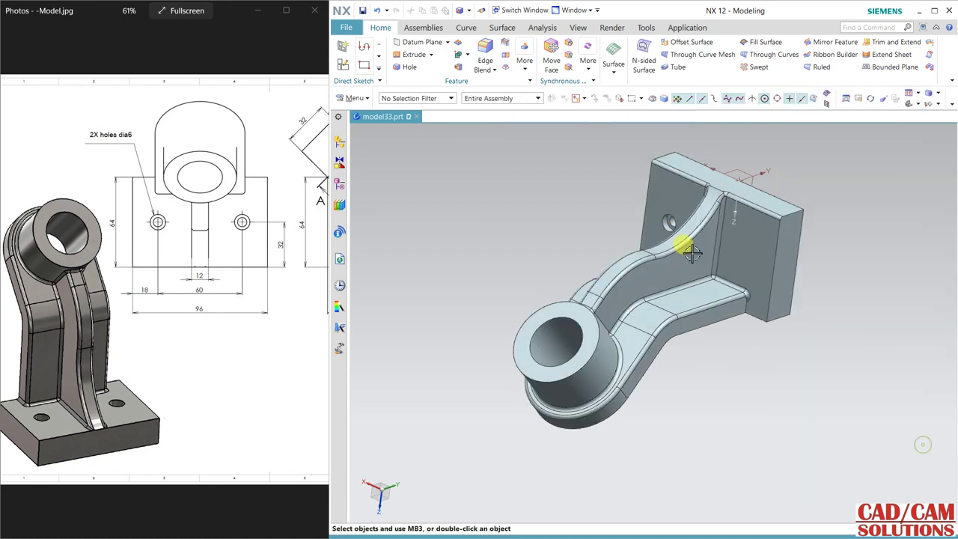
left_click(676, 228)
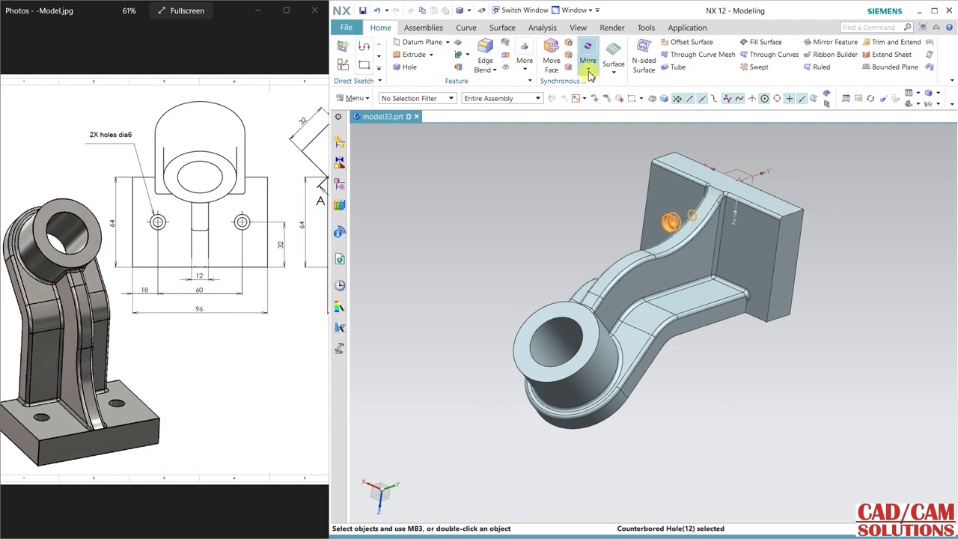
Mirror the counterbored hole feature across the YZ datum plane
left_click(830, 42)
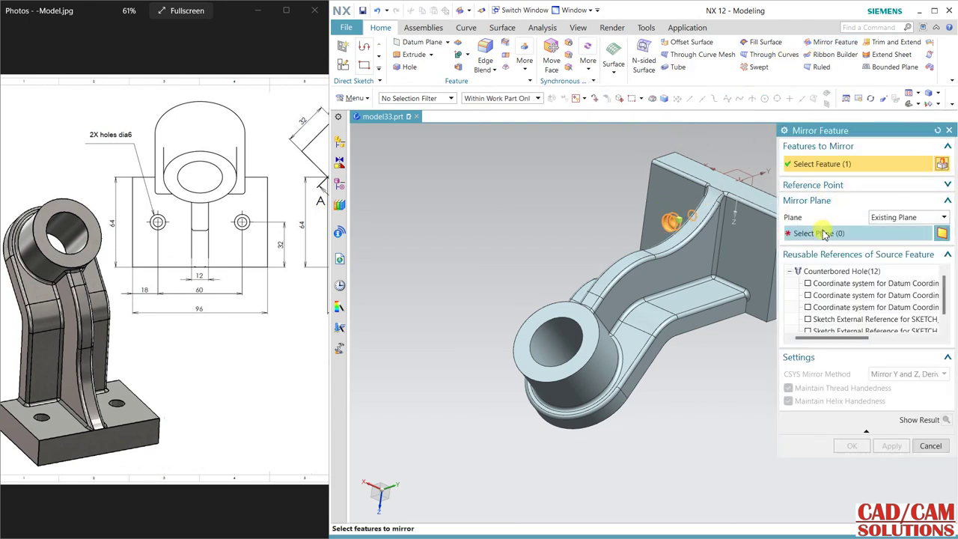
left_click(757, 183)
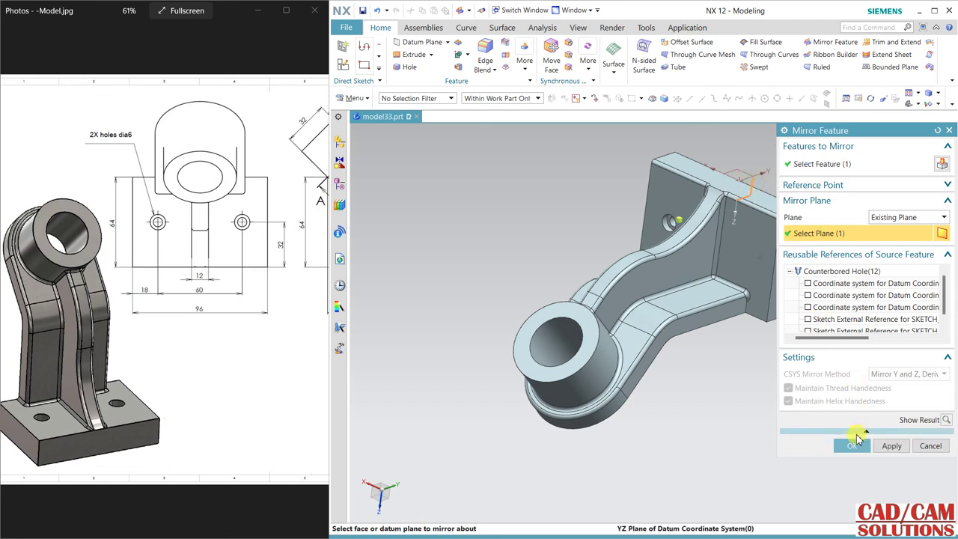
middle_click(746, 393)
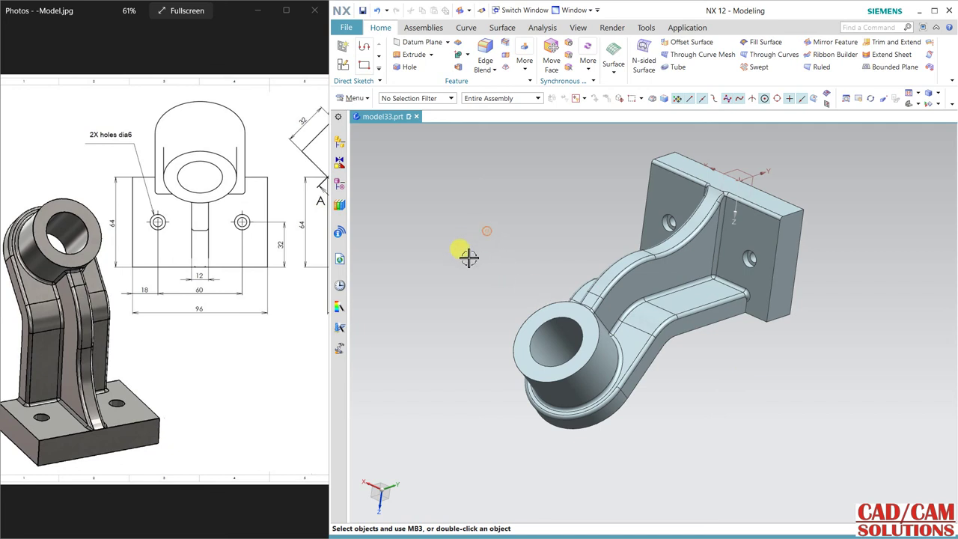
scroll(456, 255, "up", 2)
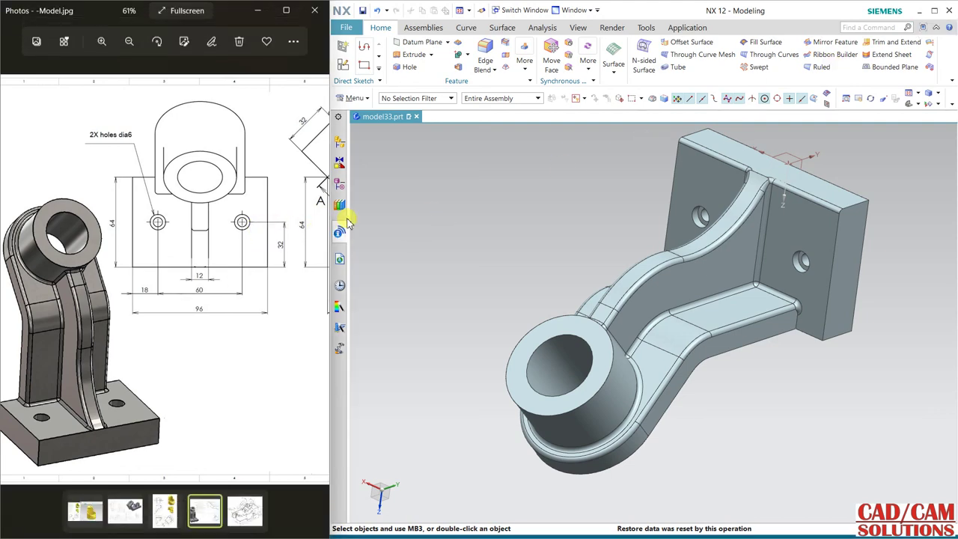
left_click(498, 210)
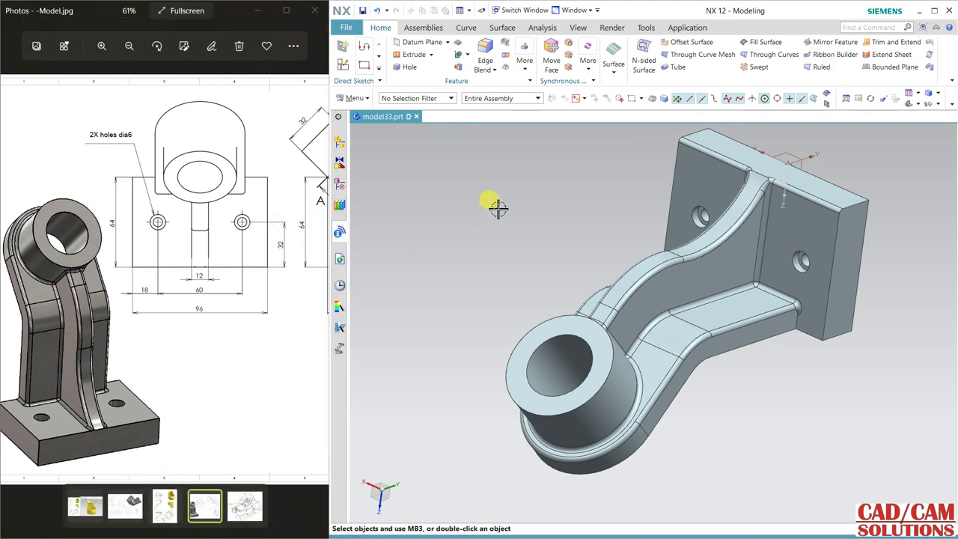
left_click(255, 191)
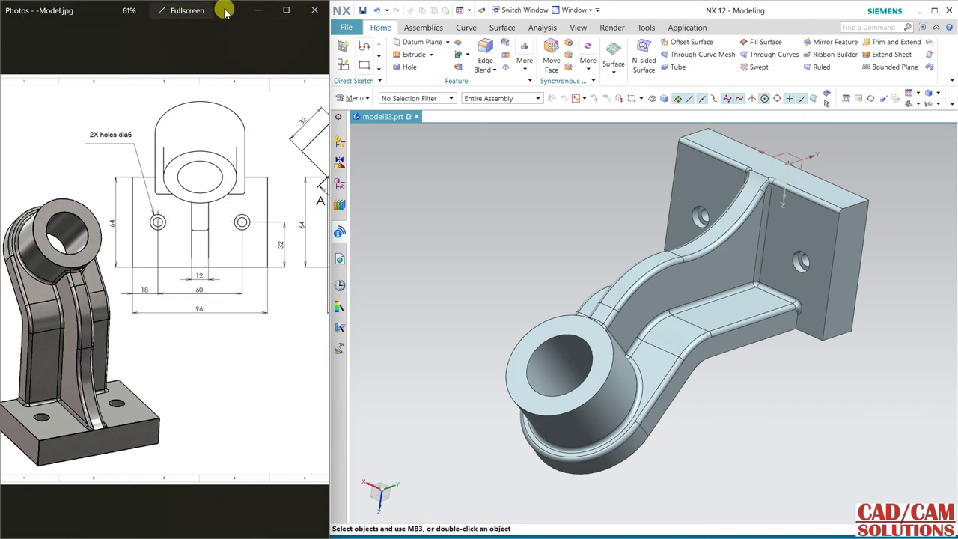